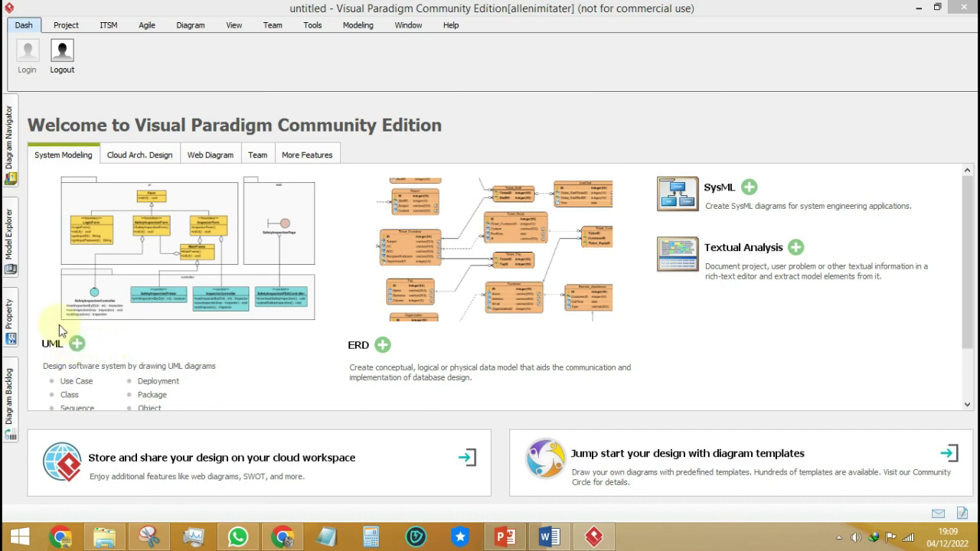
Create a new blank UML class diagram and dismiss the modeling capability notice
click(77, 344)
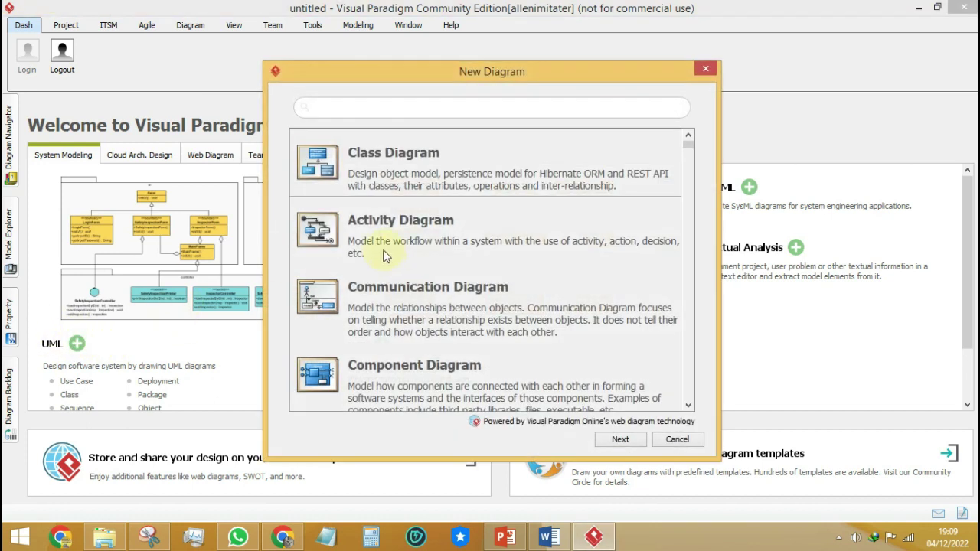
scroll(440, 284, down, 3)
scroll(433, 295, up, 1)
scroll(430, 299, up, 1)
scroll(413, 253, up, 1)
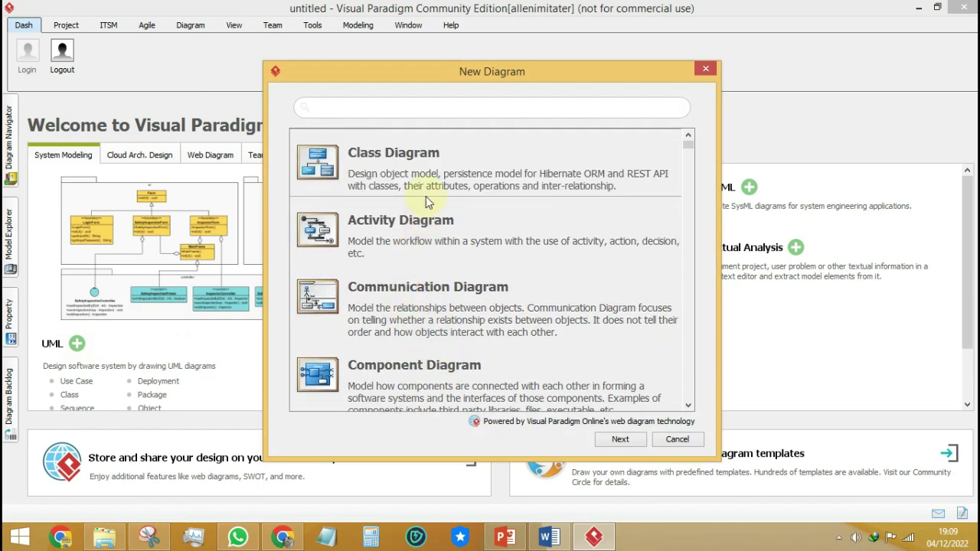
scroll(437, 258, down, 4)
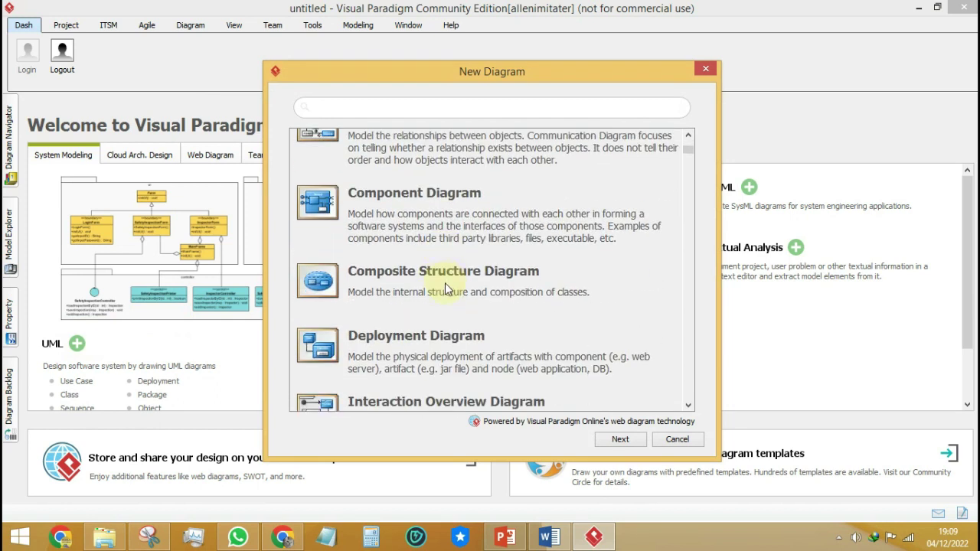
scroll(452, 314, down, 5)
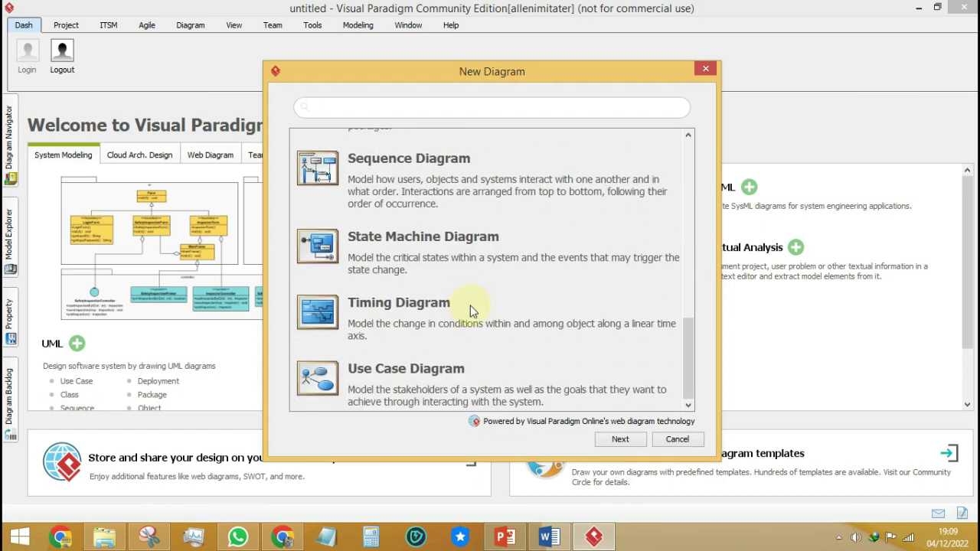
scroll(478, 268, up, 2)
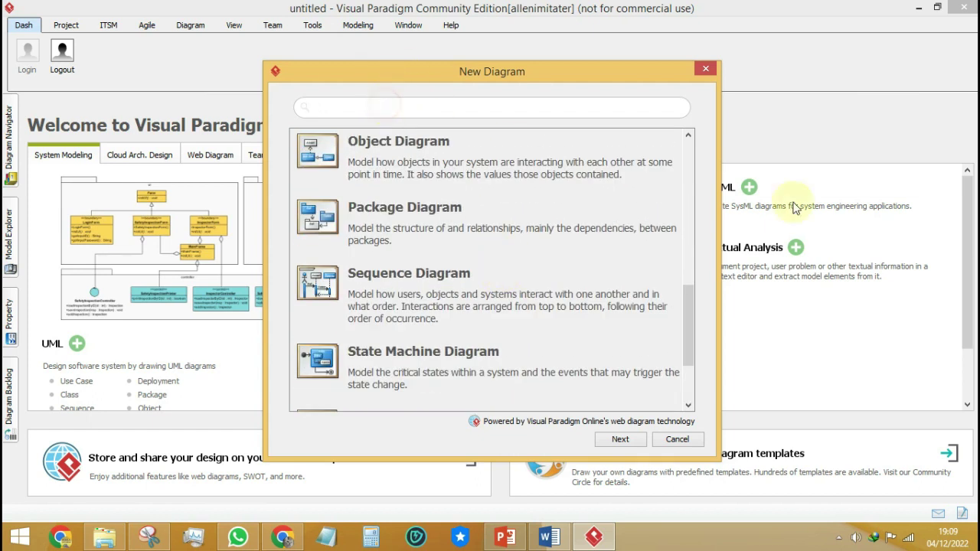
drag(685, 332, 551, 148)
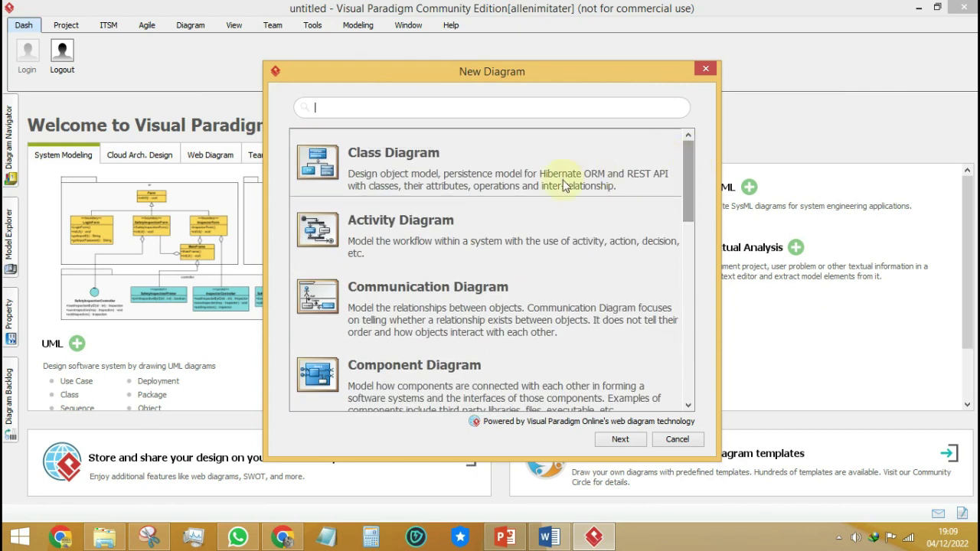
click(498, 170)
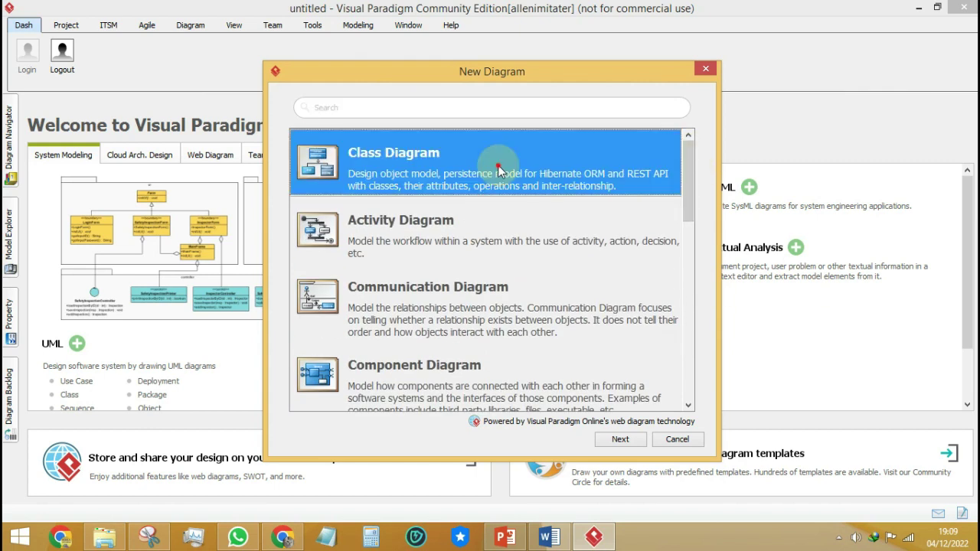
click(619, 441)
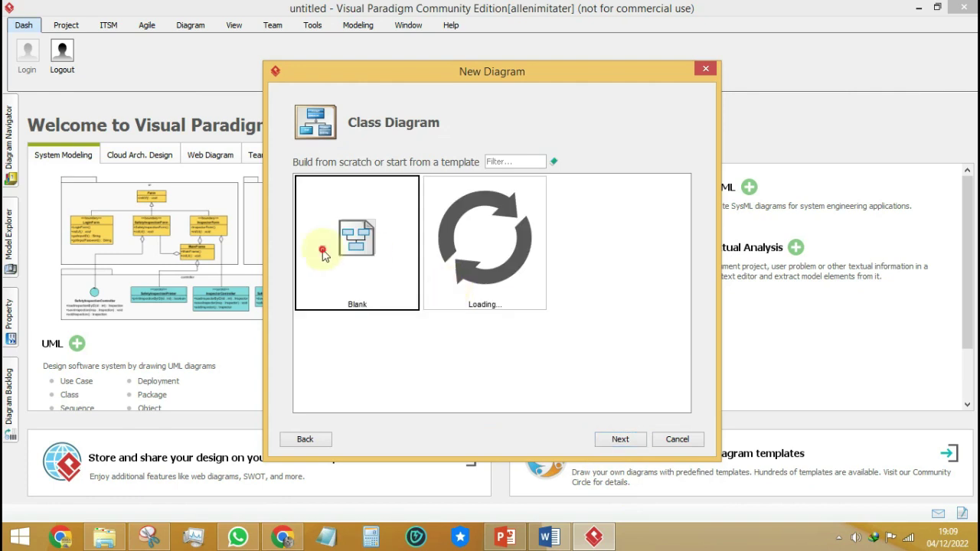
click(621, 442)
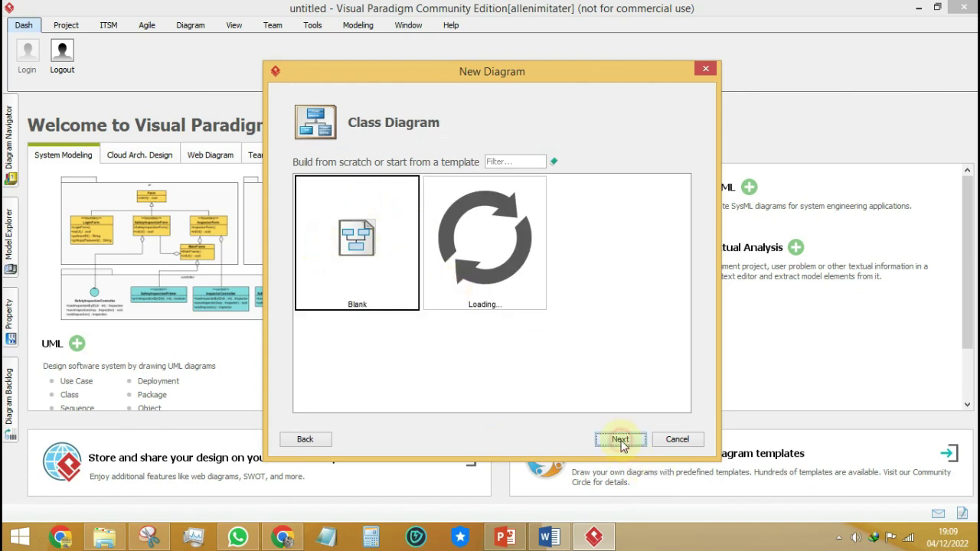
click(622, 441)
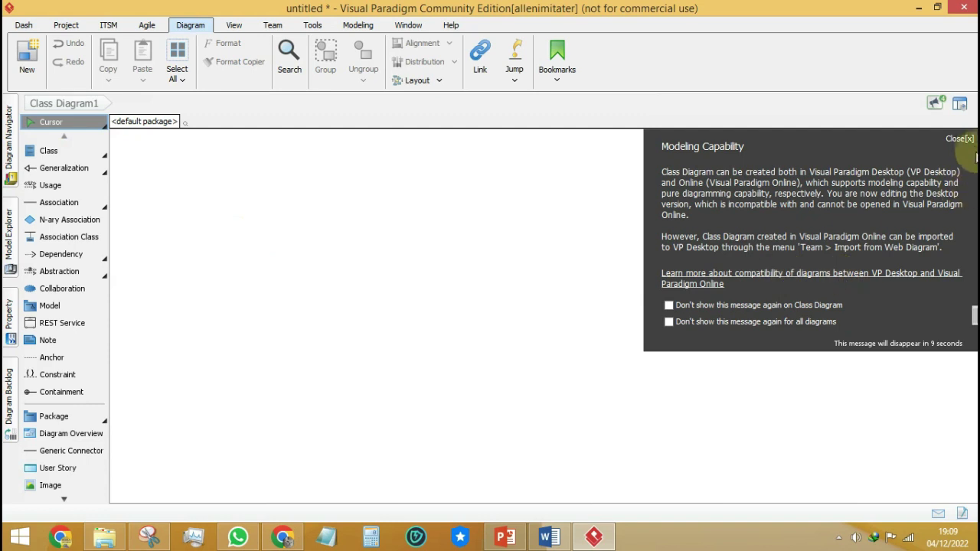
click(959, 138)
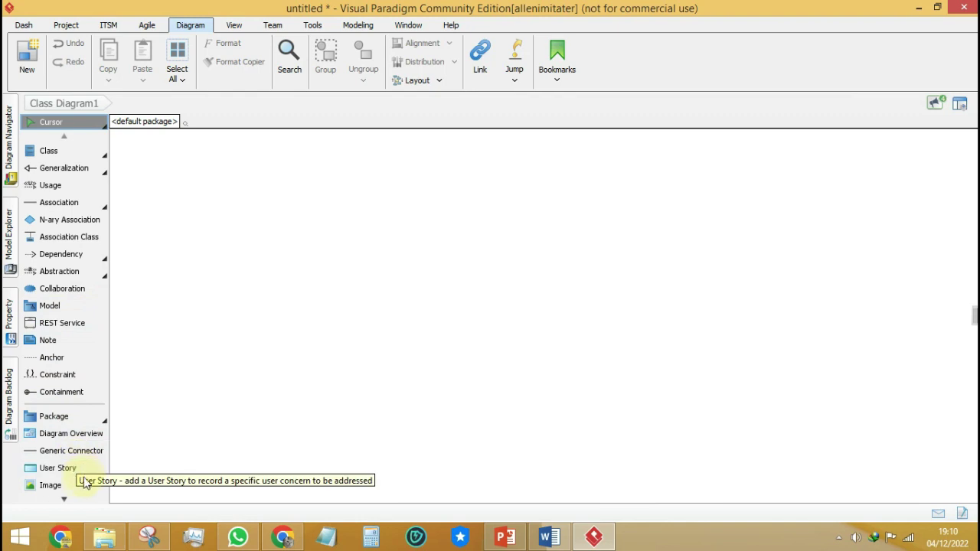
Examine the available class diagram elements, including the variants offered under Class, Association and Generalization
scroll(73, 467, down, 2)
scroll(71, 472, down, 4)
scroll(69, 463, up, 5)
scroll(67, 460, up, 1)
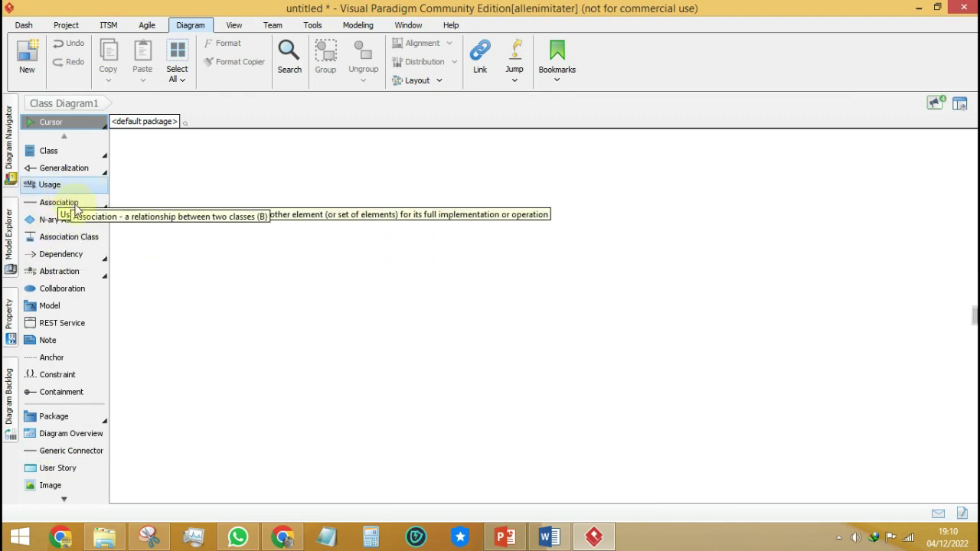
click(105, 159)
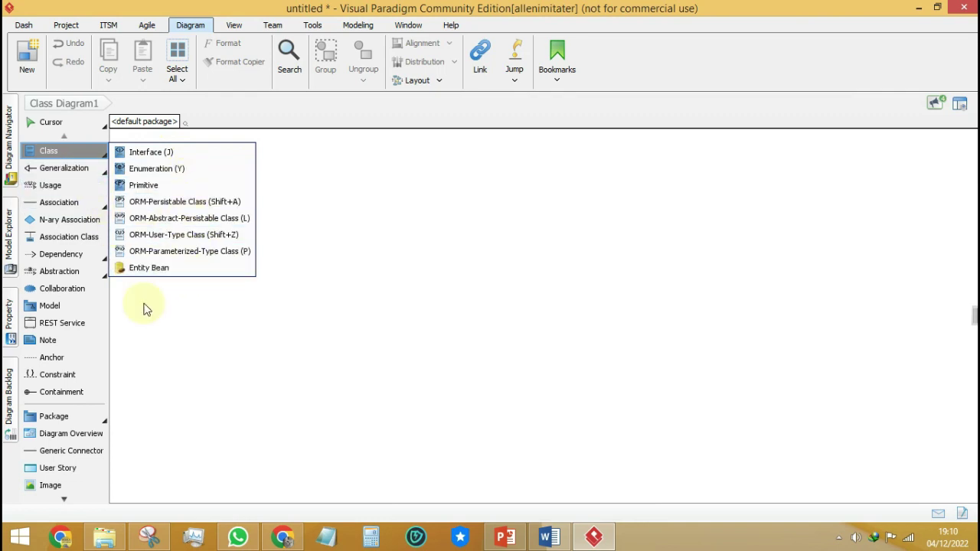
click(219, 354)
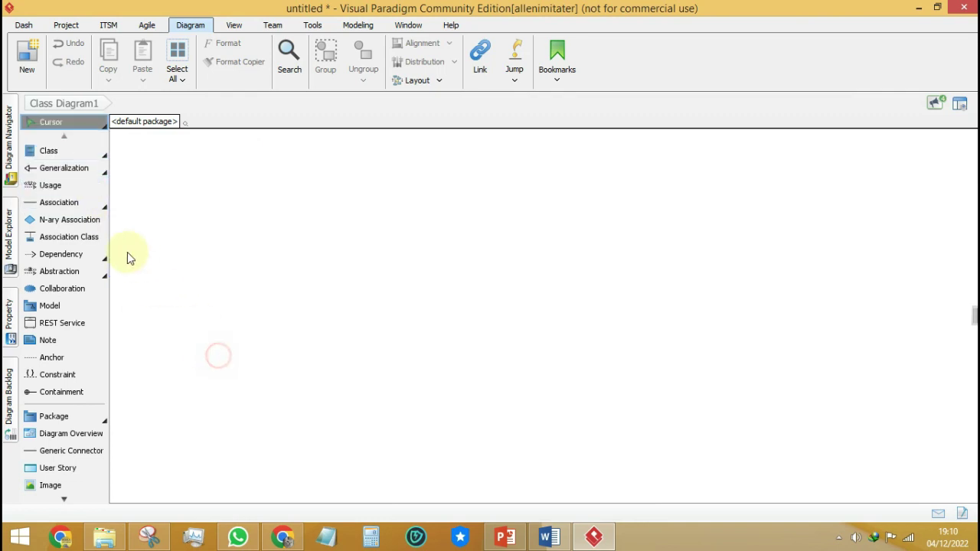
click(106, 207)
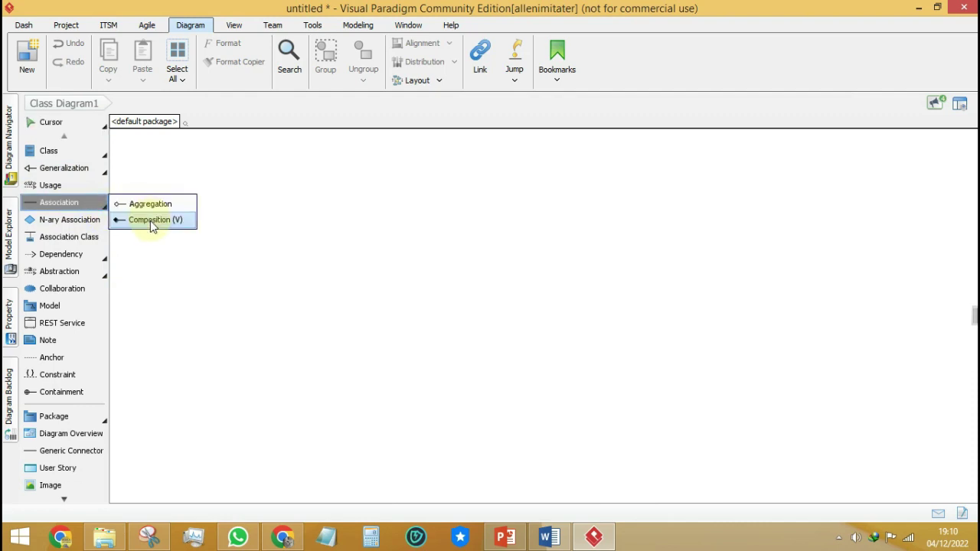
click(130, 255)
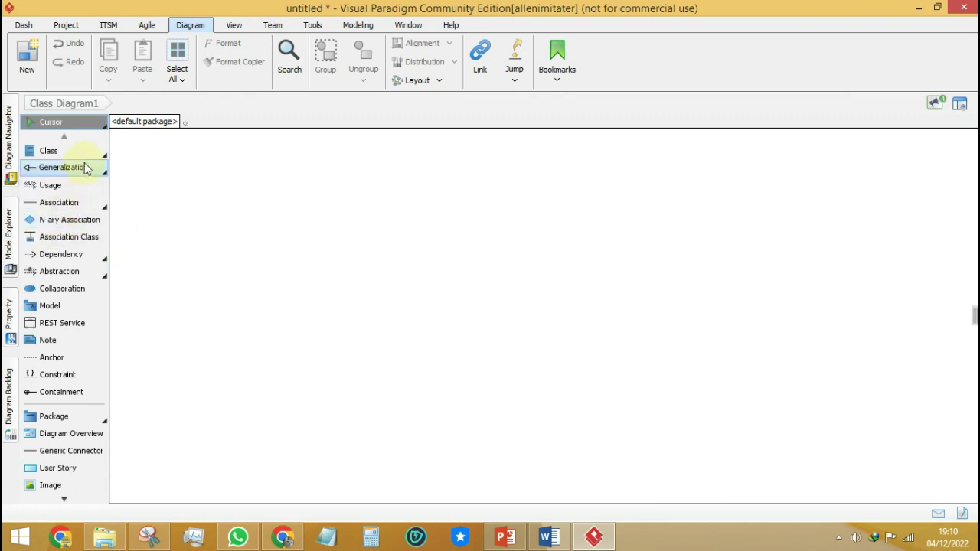
click(106, 174)
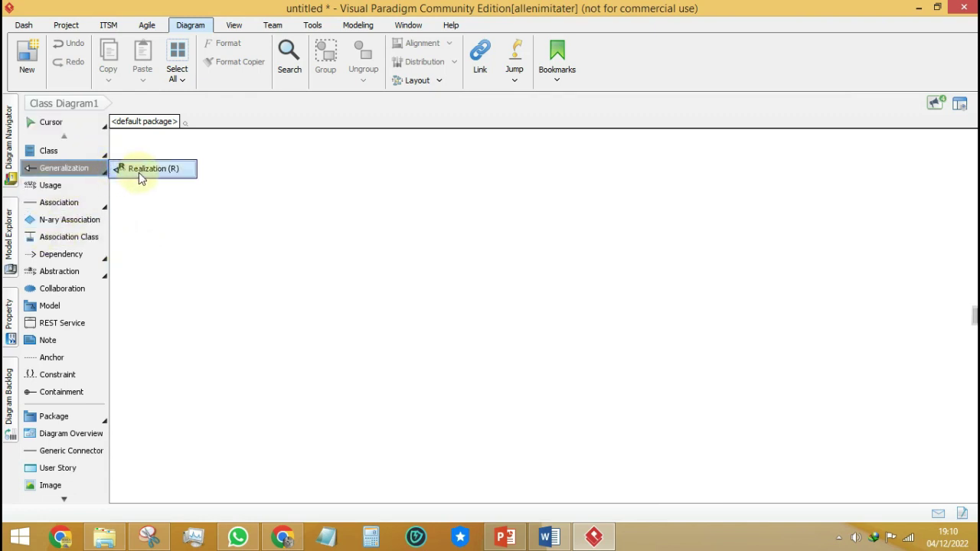
click(165, 203)
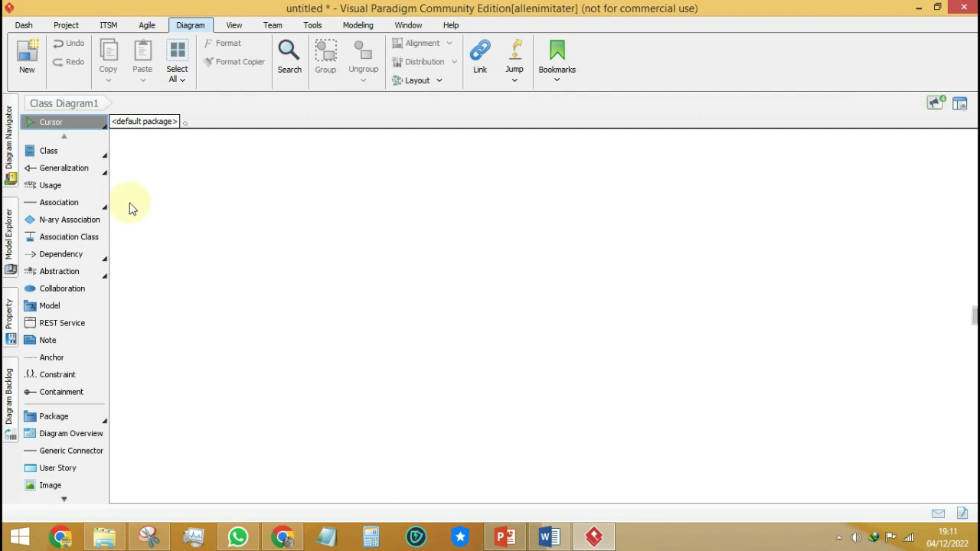
Place a new class in the left-centre area of the empty diagram and name it mahasiswa
click(38, 152)
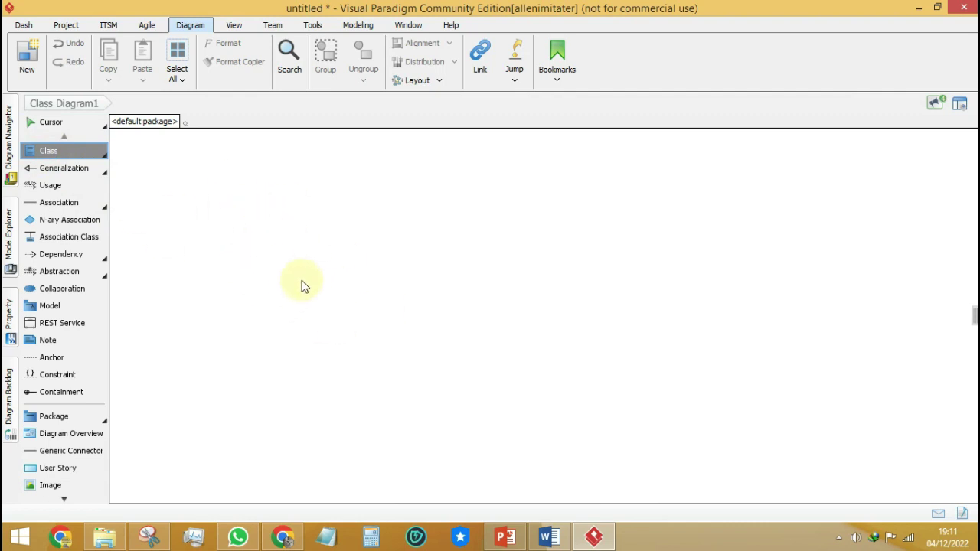
click(284, 258)
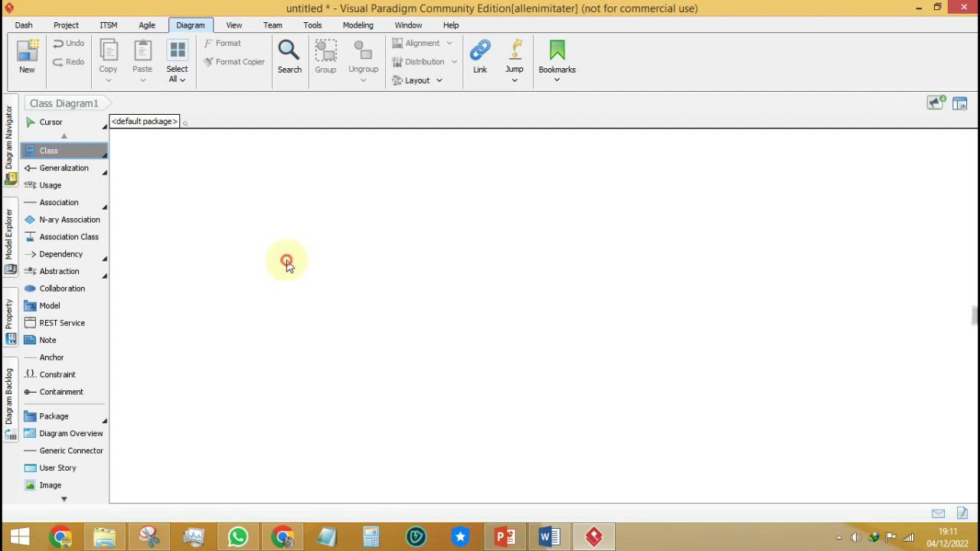
click(324, 263)
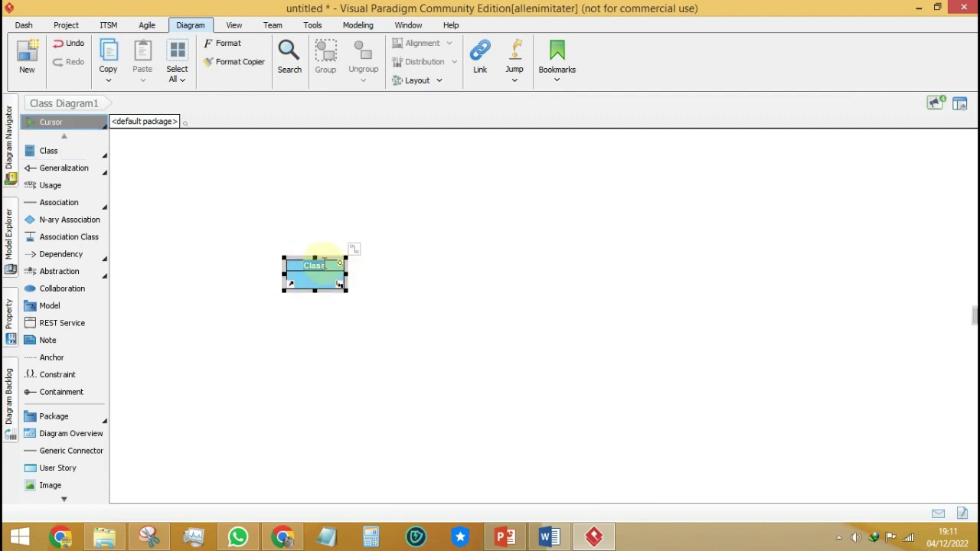
key(BackSpace)
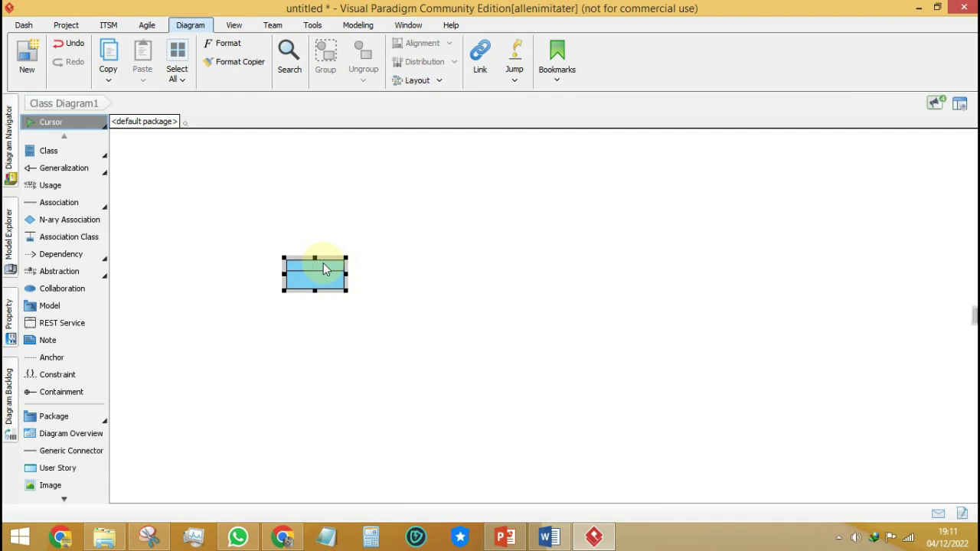
text(mahasi)
key(Return)
text(swa)
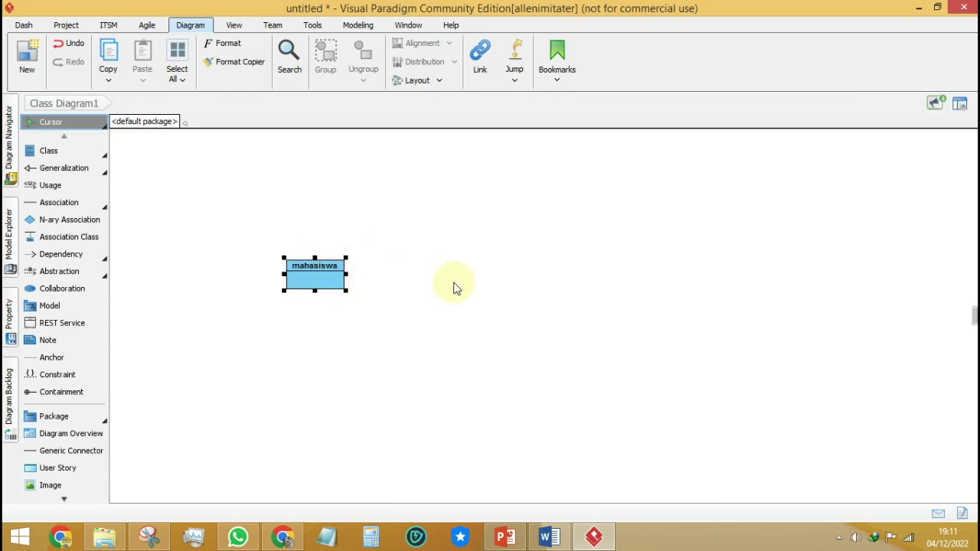
Add the attributes NIM, enrollment_key, tanggal_lahir and nama_mahasiswa to the mahasiswa class
click(320, 284)
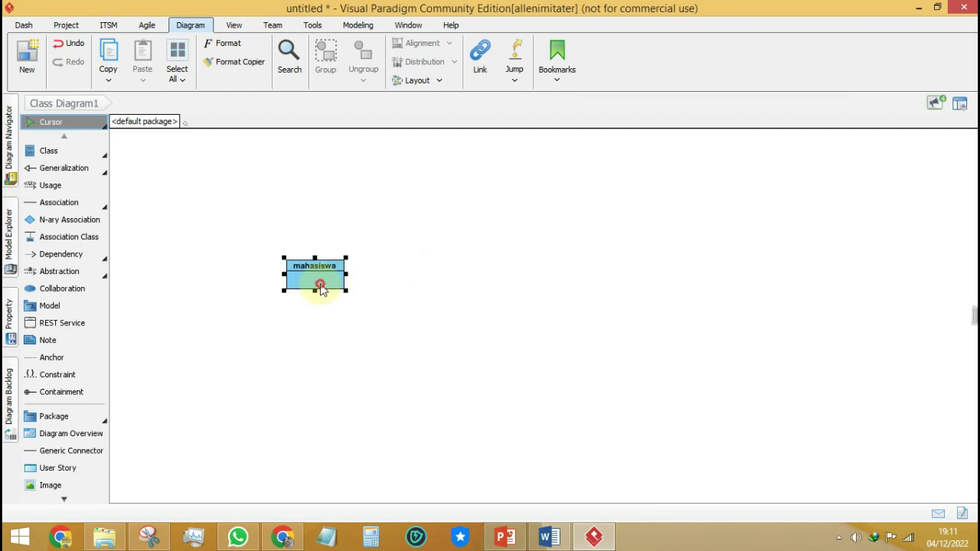
right_click(320, 283)
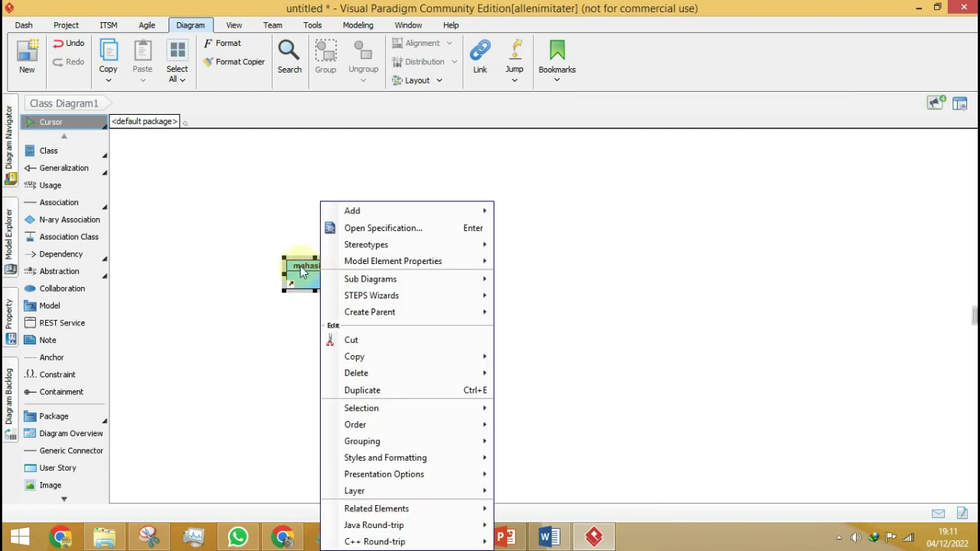
mouse_move(348, 218)
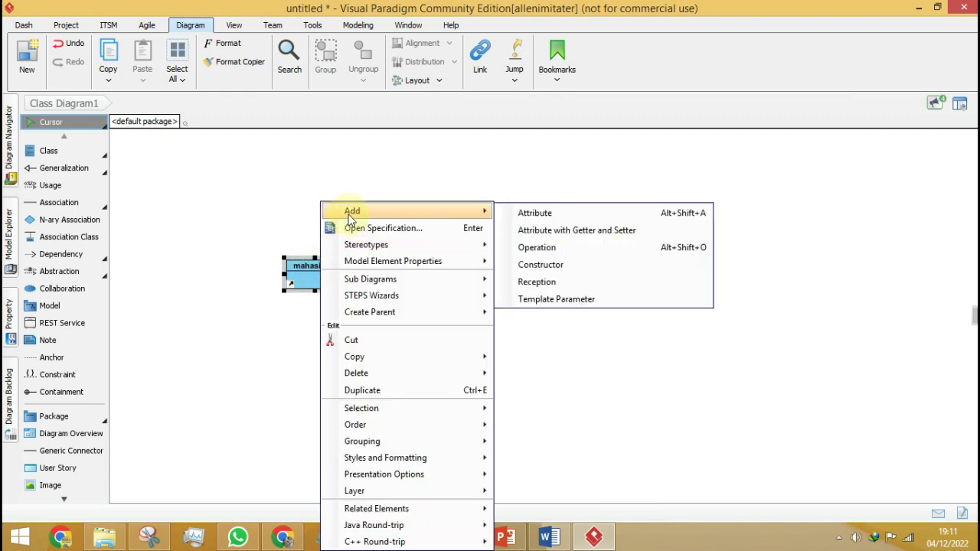
click(521, 213)
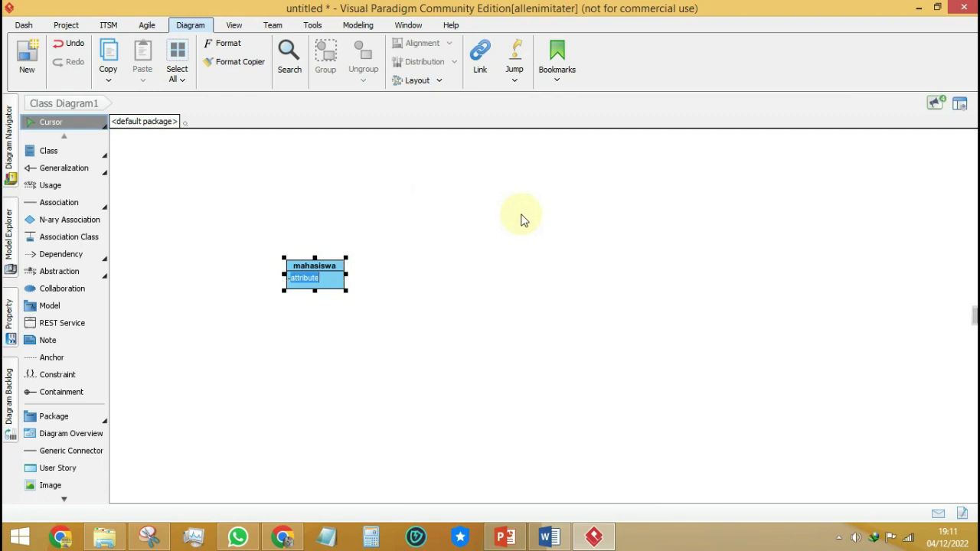
text(-NIM)
key(Return)
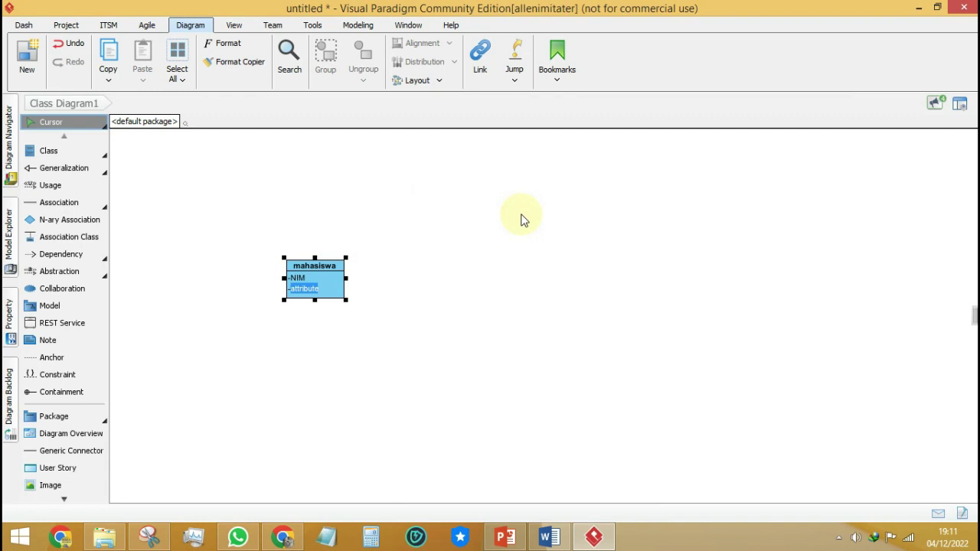
text(enrollment_key)
key(Return)
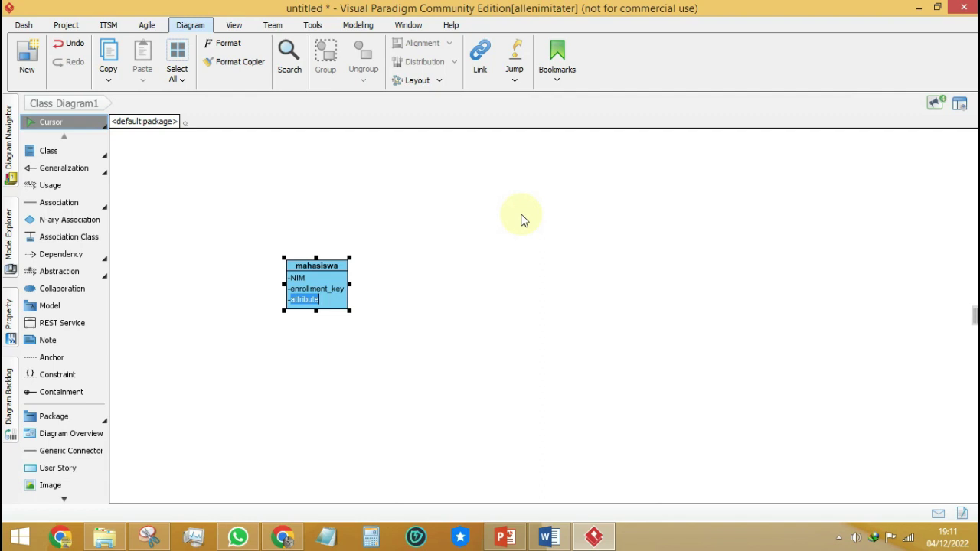
text(tah)
text(_lahir)
key(Return)
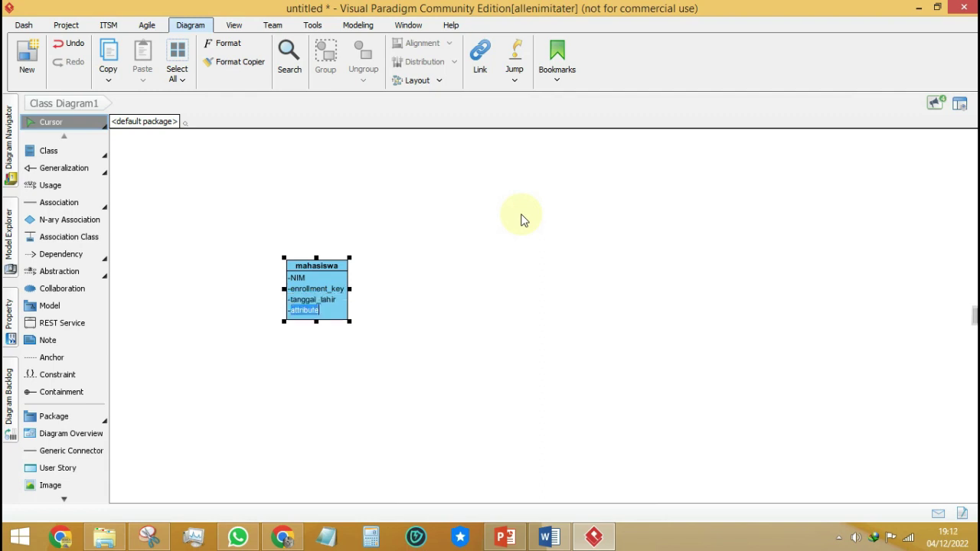
text(nama_mahasiswa)
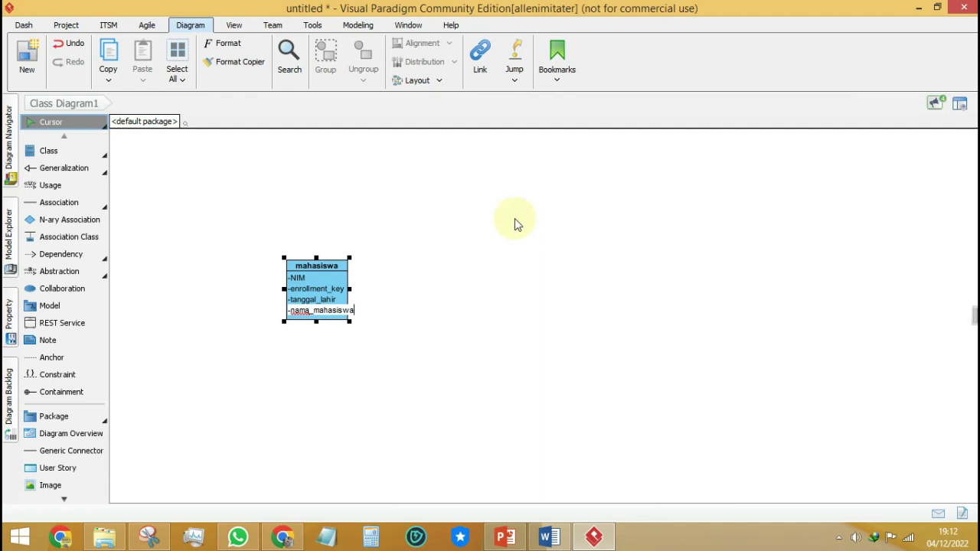
click(514, 223)
Add an operation named belajar to the mahasiswa class
click(339, 283)
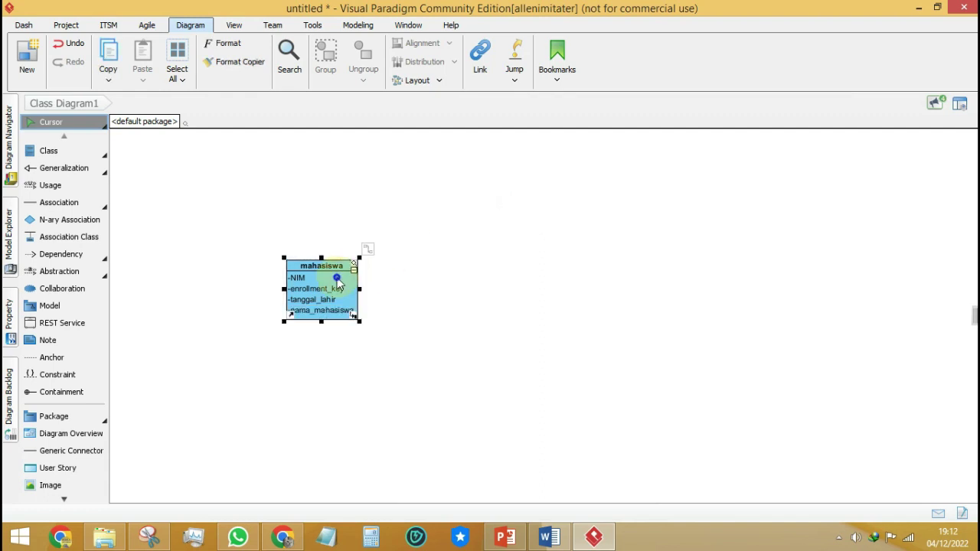
right_click(340, 284)
mouse_move(441, 194)
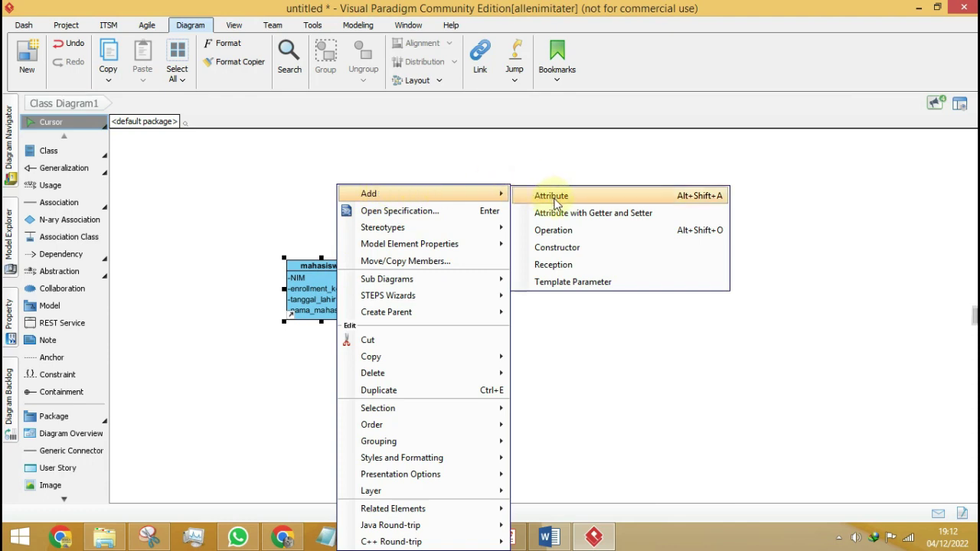
click(561, 229)
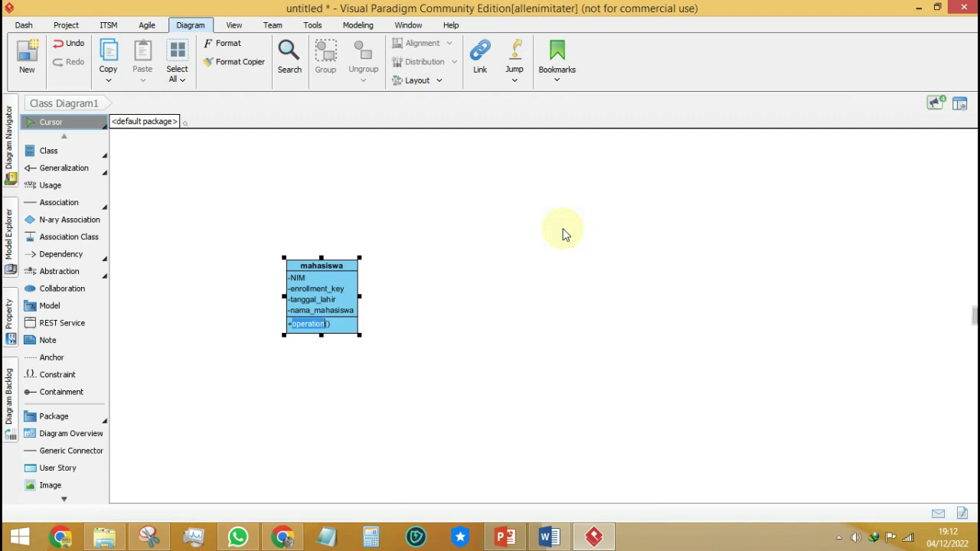
text(belajar)
key(Return)
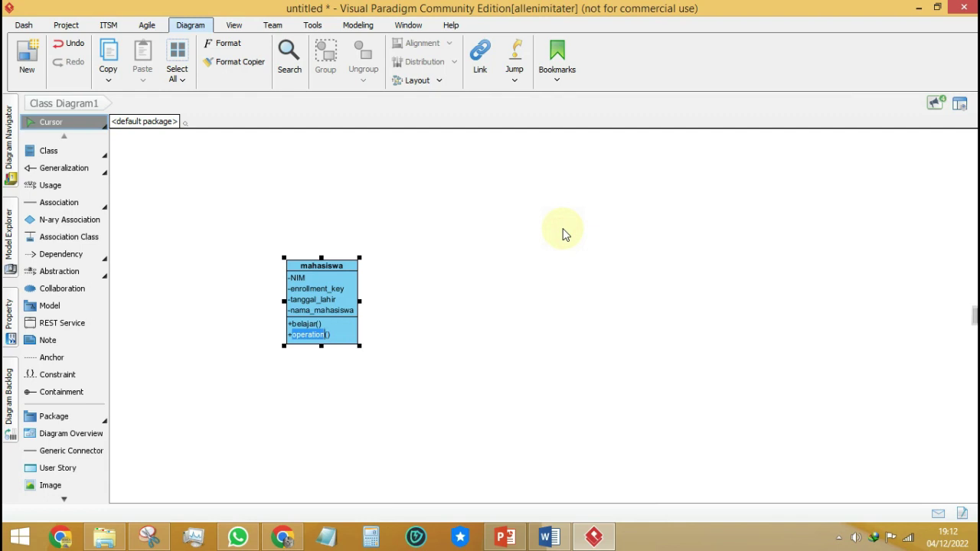
Add the operations mengumpul_tugas and melihat to the mahasiswa class
text(mengumpul_tugas)
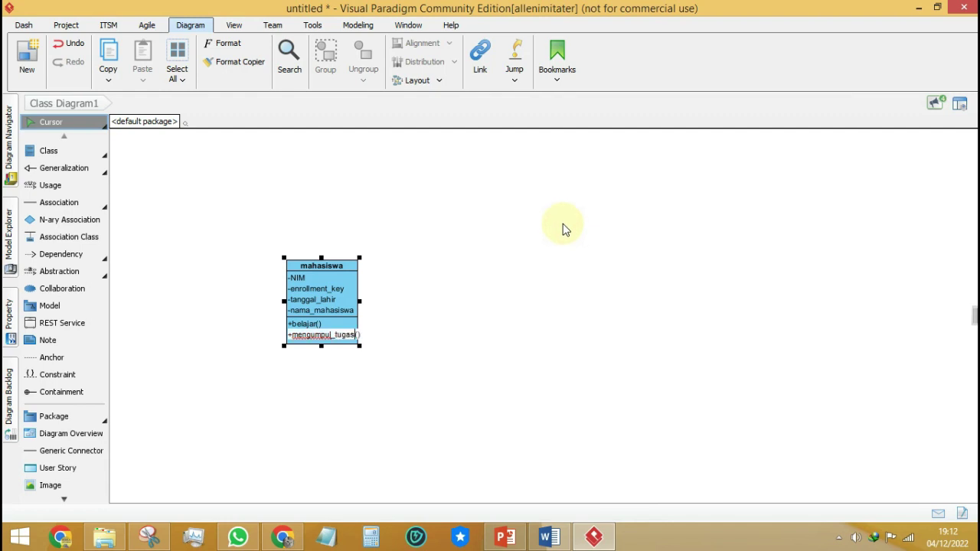
key(Return)
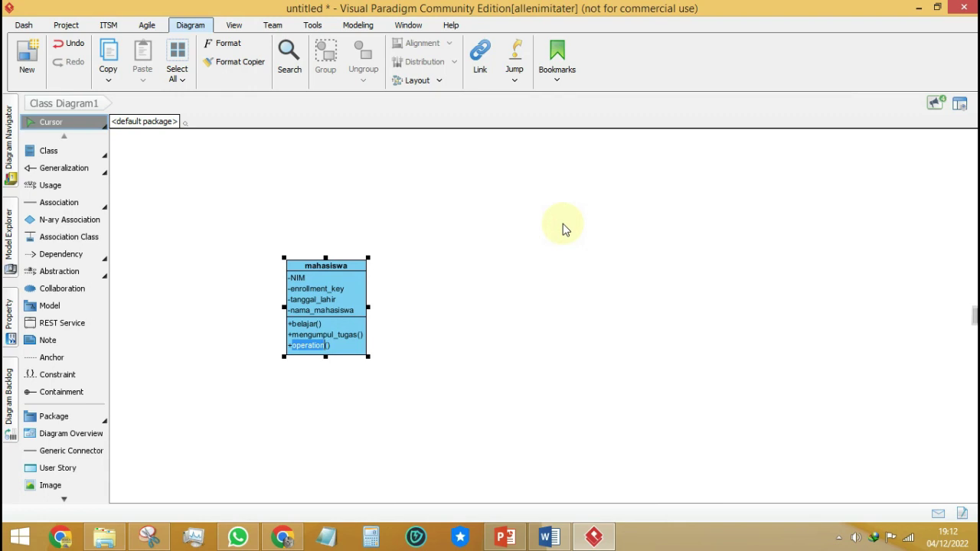
text(melihat)
click(553, 219)
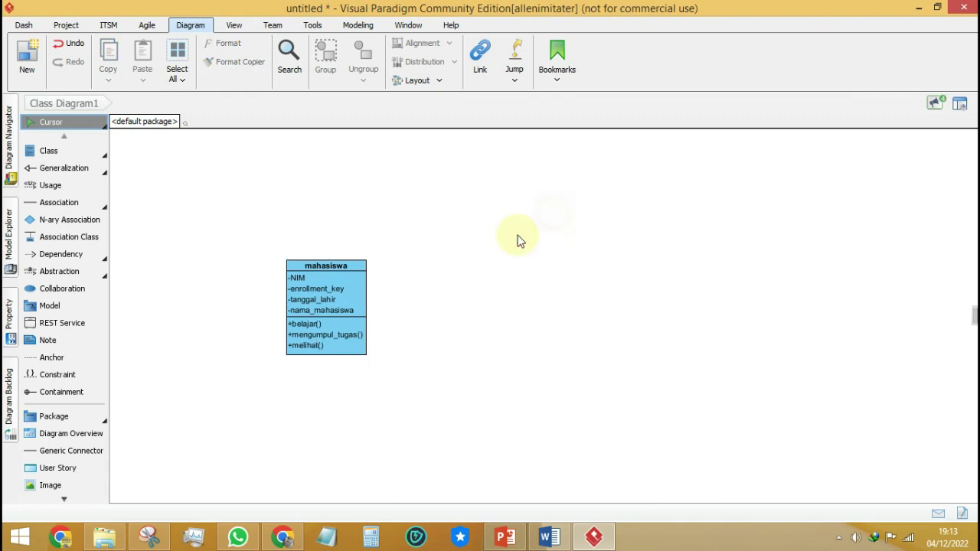
Place a second class well to the right of mahasiswa and name it dosen
click(26, 153)
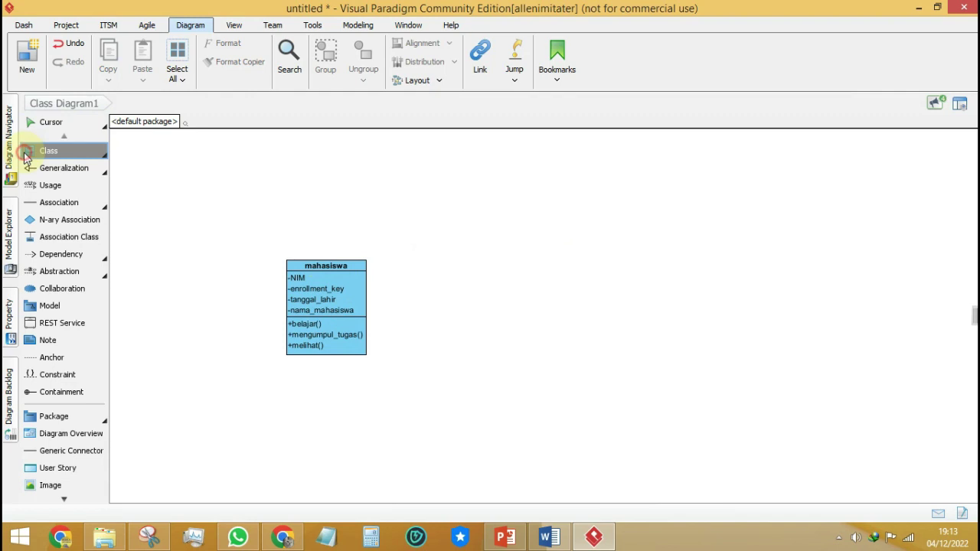
click(637, 302)
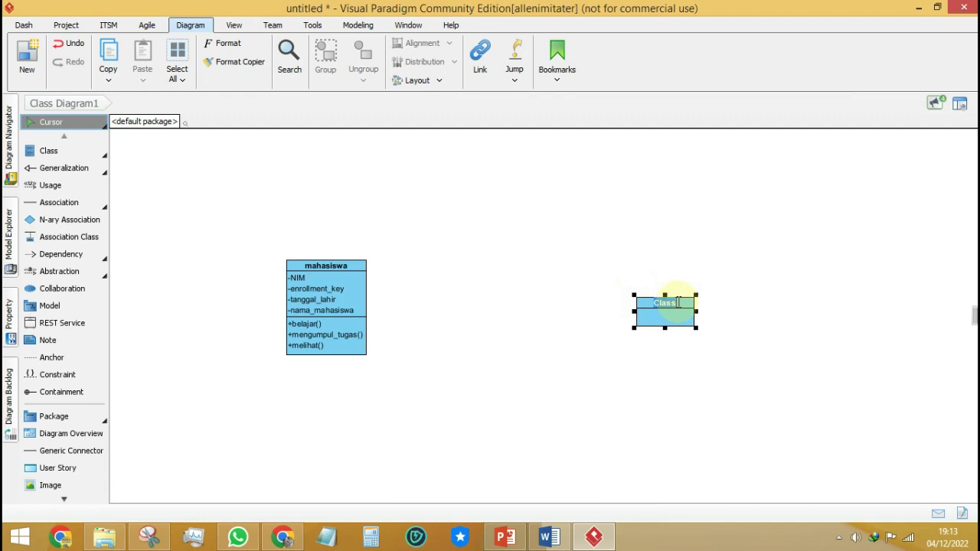
text(dosen)
Add the attributes NID and enrollment_key_dosen to the dosen class
right_click(663, 314)
mouse_move(697, 210)
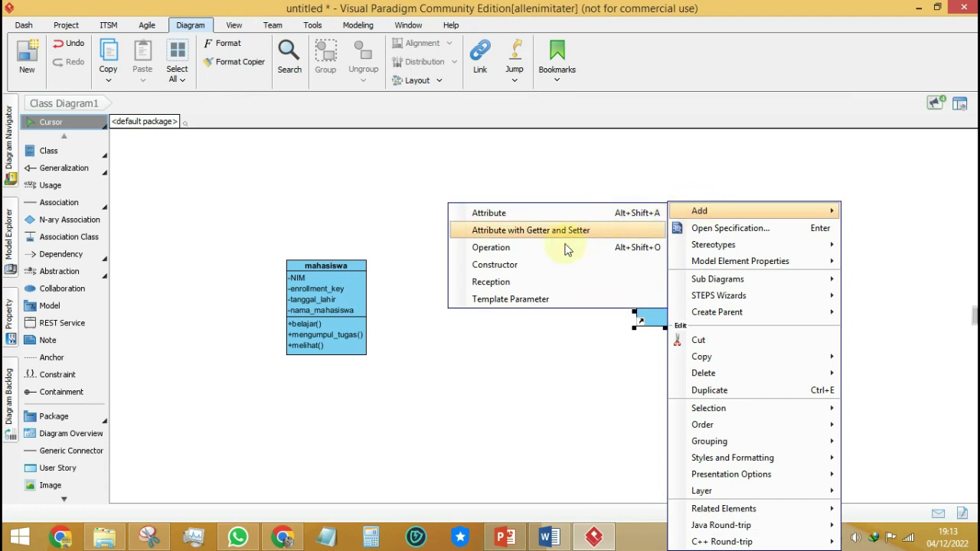
click(556, 214)
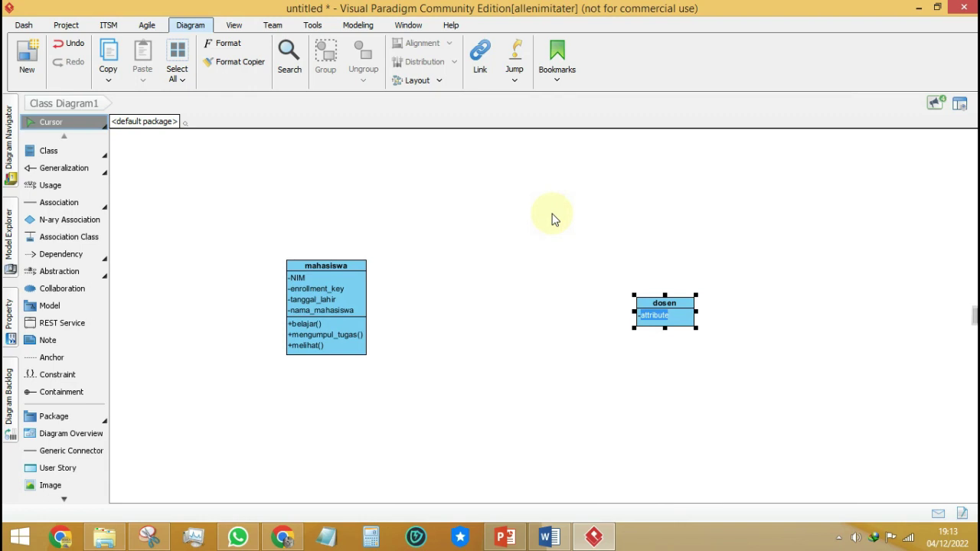
text(NID)
key(Return)
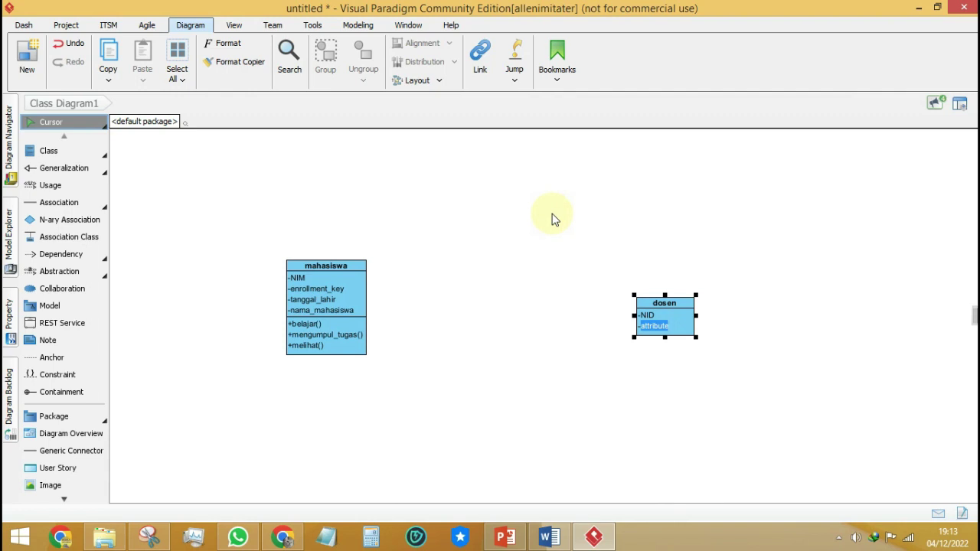
text(EN)
key(BackSpace)
key(BackSpace)
text(enrollment_key_dosen)
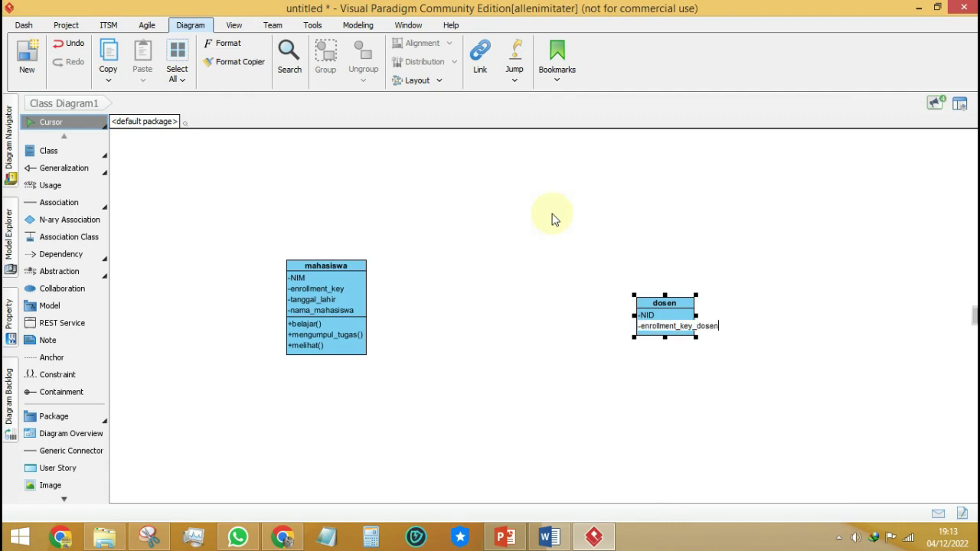
key(Return)
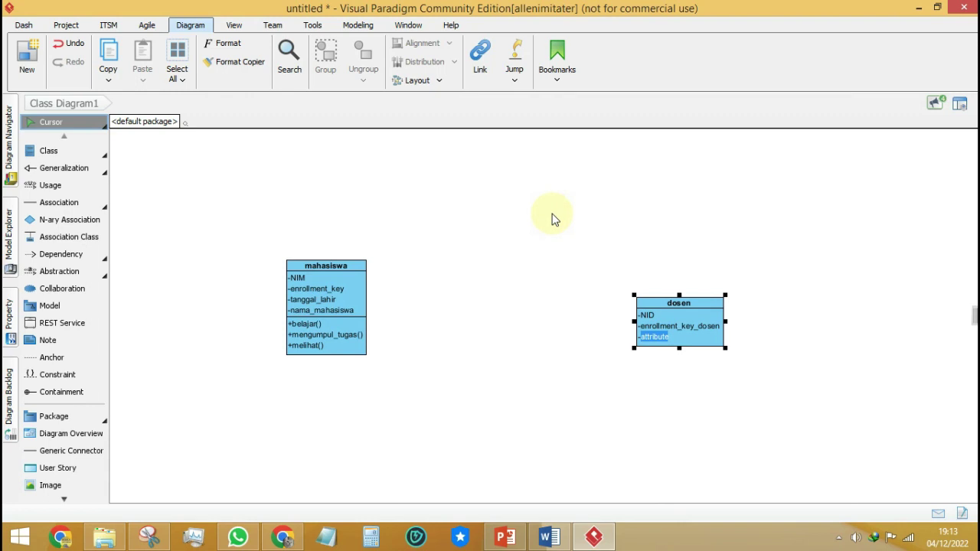
Add the attributes tanggal_lahir and nama_dosen to the dosen class
text(tanggal_lahir)
key(Return)
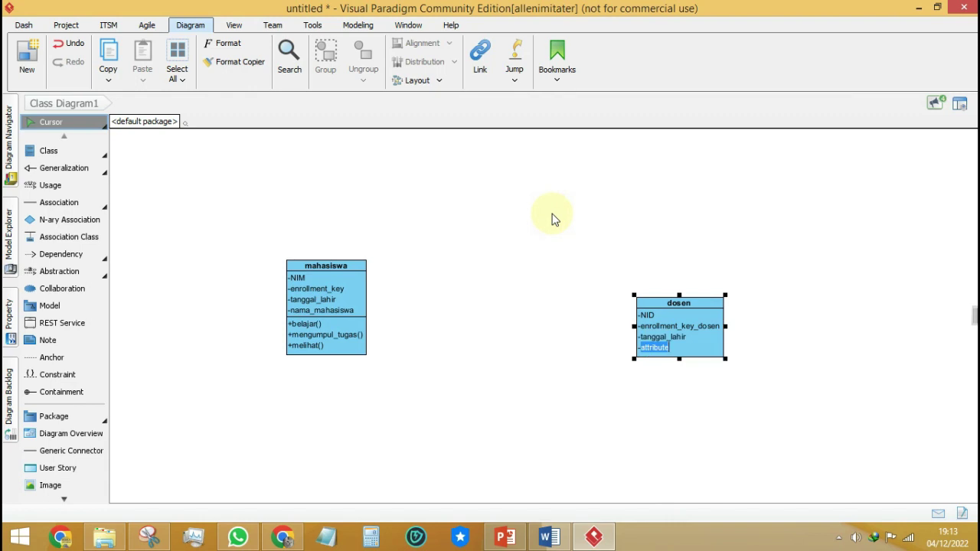
text(nama_dosen)
click(552, 218)
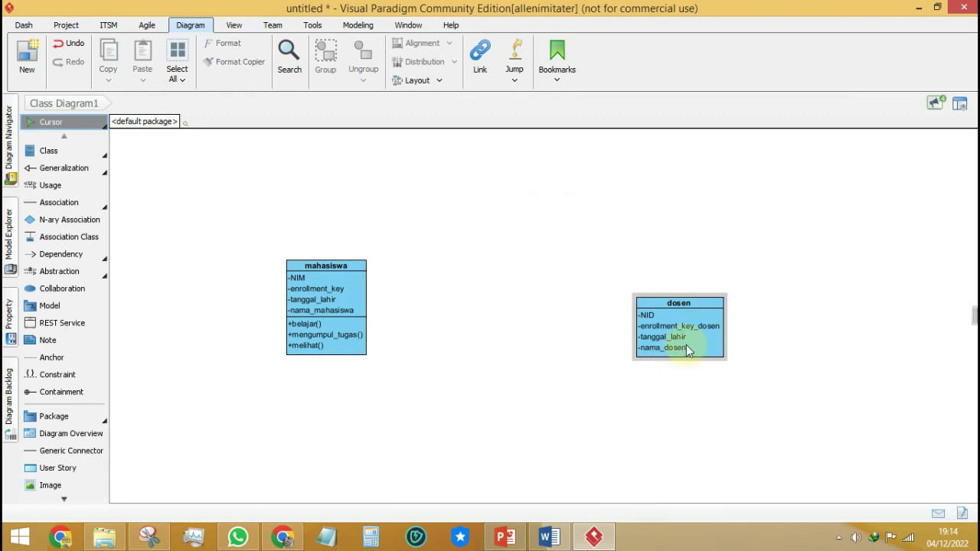
Rename the enrollment_key attribute of the mahasiswa class to enrollment_key_mahasiswa
click(346, 285)
right_click(337, 290)
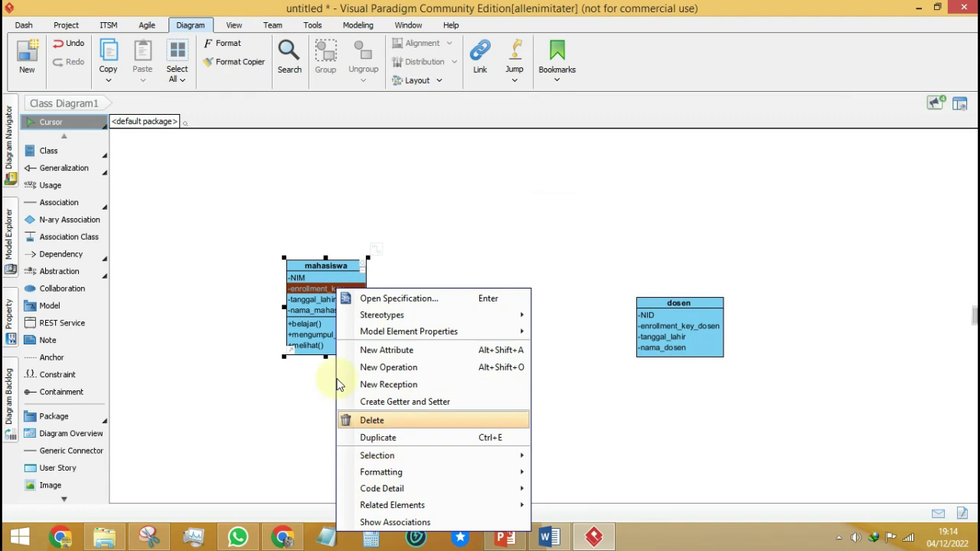
click(325, 289)
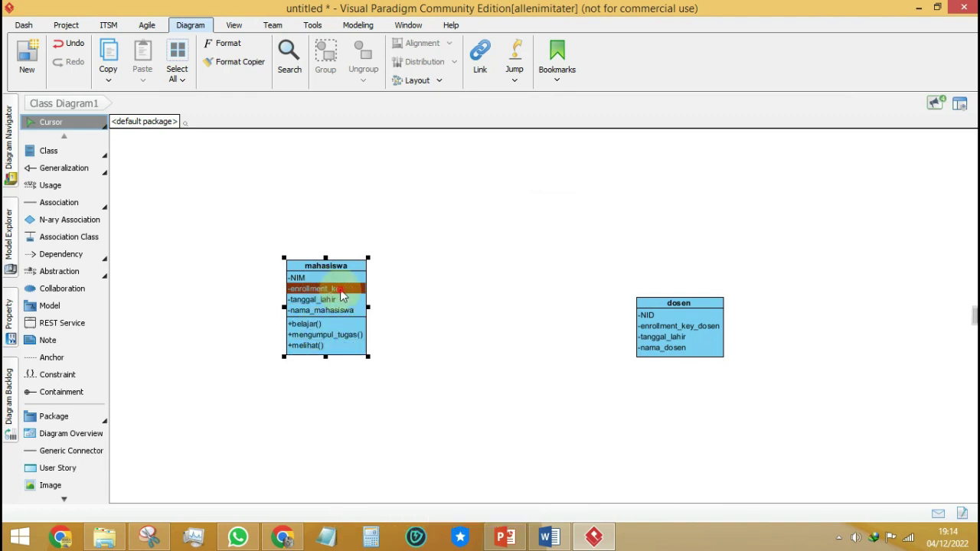
double_click(340, 290)
click(350, 290)
text(_)
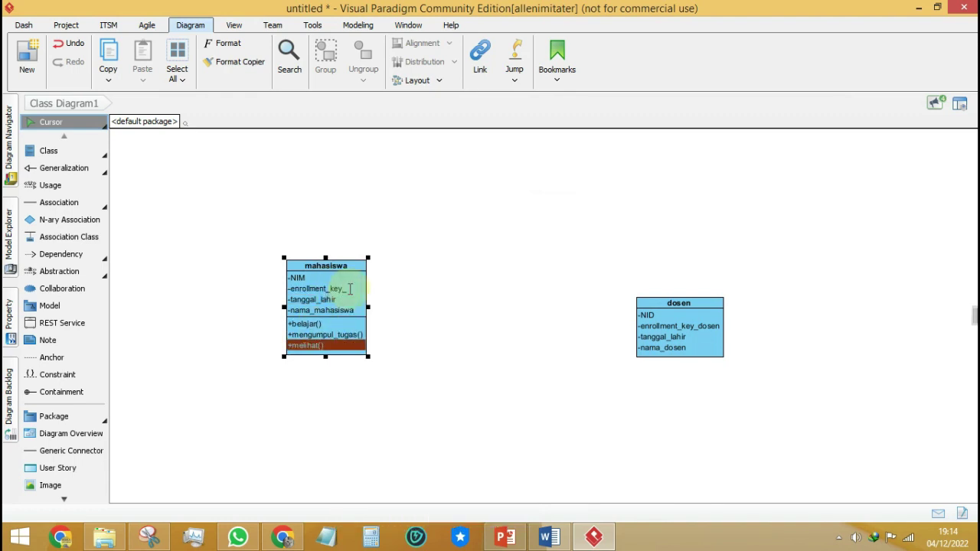
text(mahas)
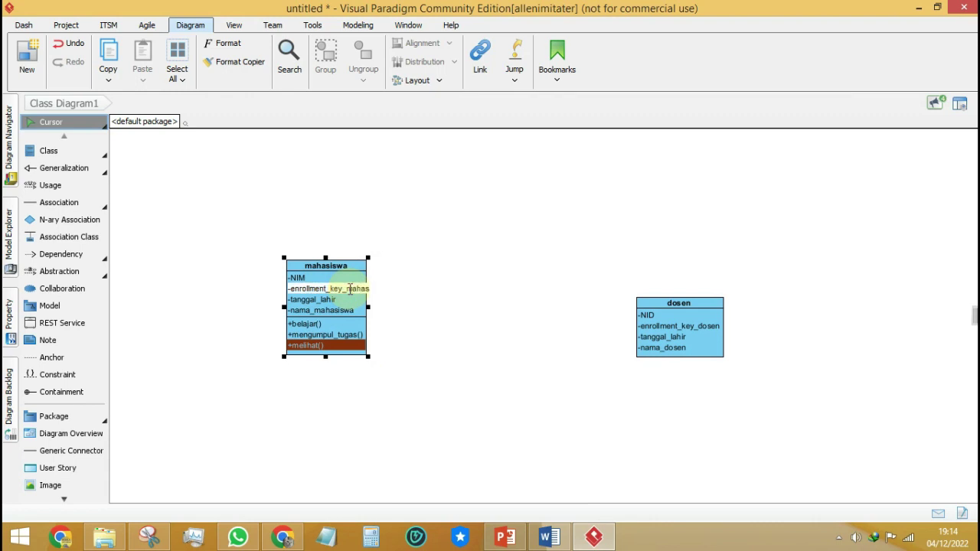
text(iswa)
key(Return)
click(418, 288)
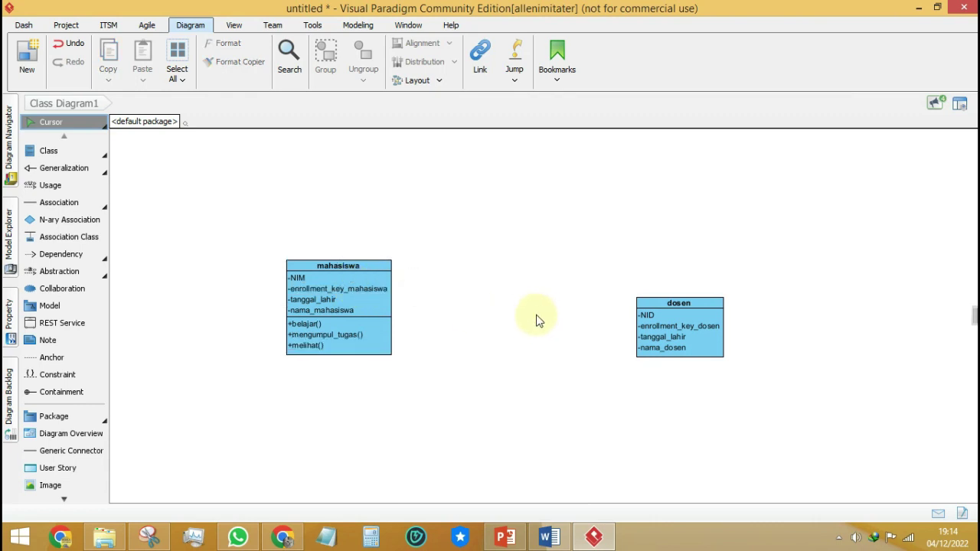
Add the operations mengajar and menilai to the dosen class
click(699, 324)
right_click(699, 324)
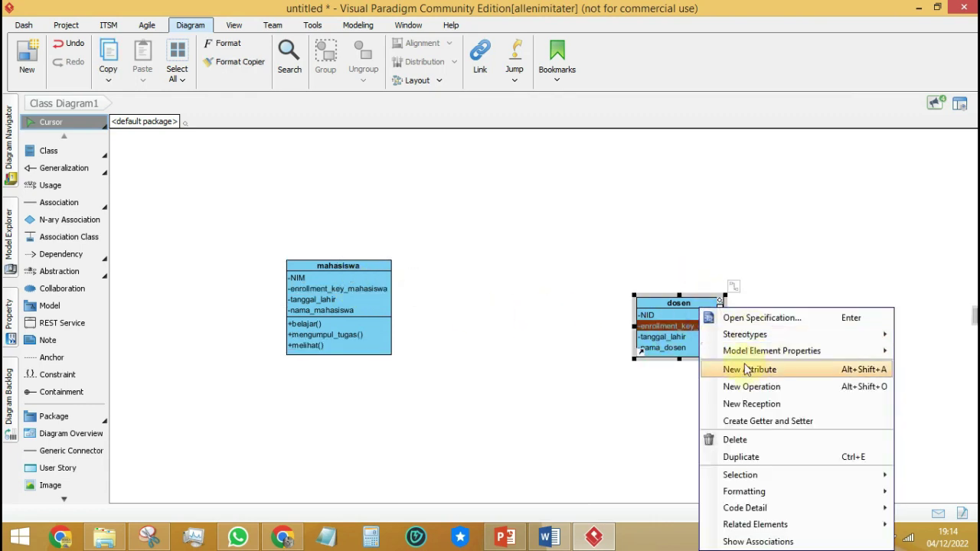
click(660, 303)
right_click(649, 306)
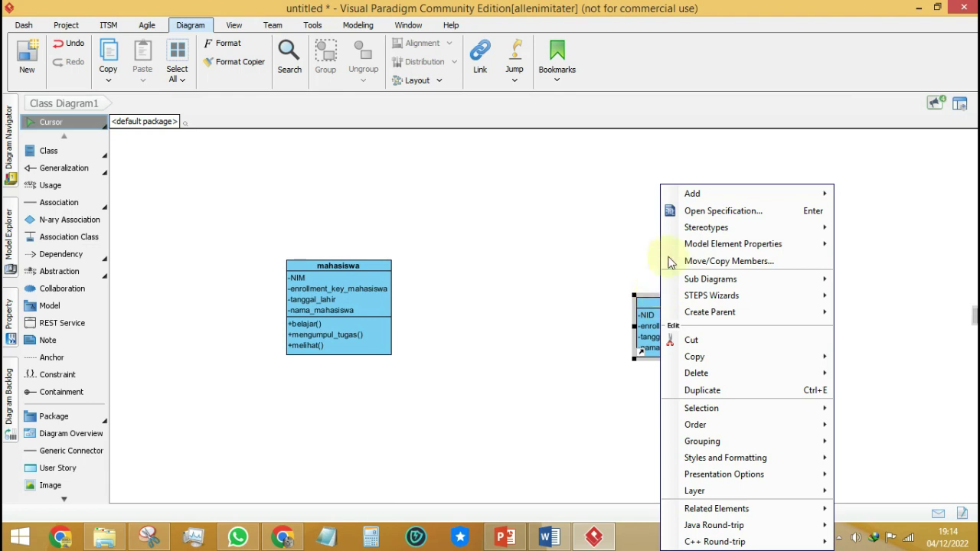
mouse_move(704, 194)
click(545, 233)
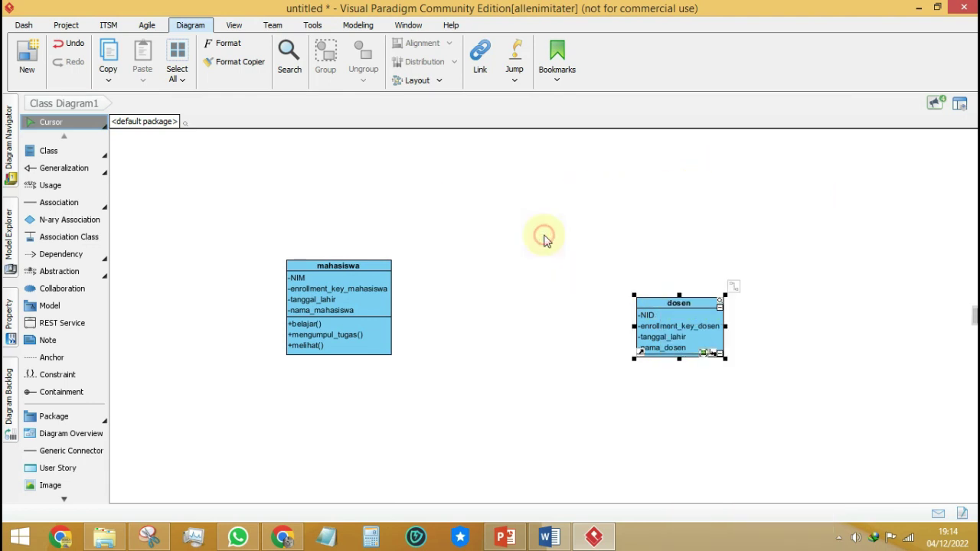
text(mengajar()
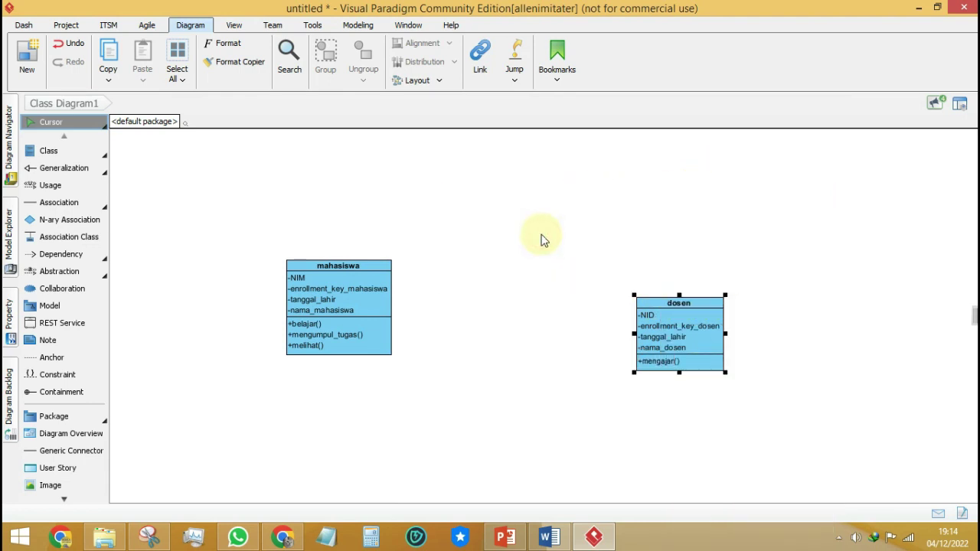
key(Return)
text(menilai)
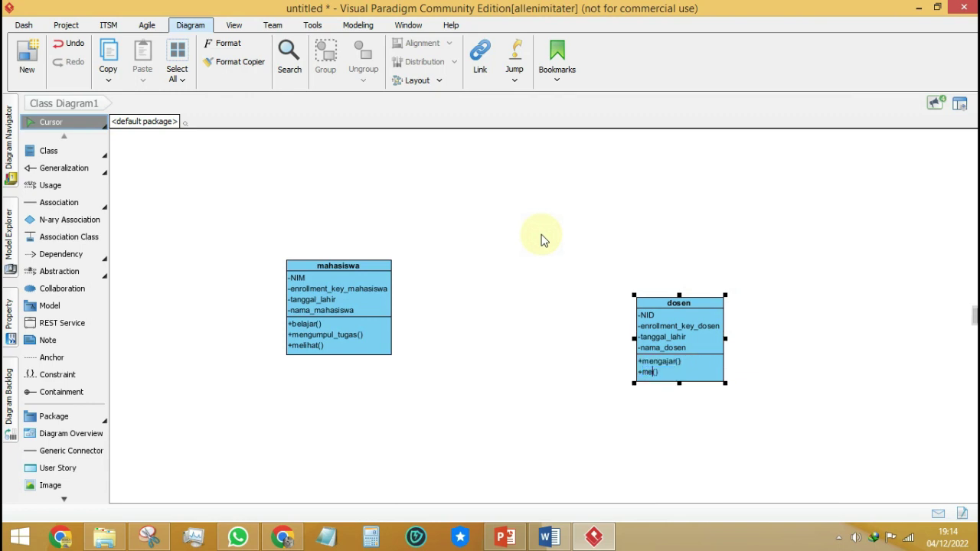
key(Return)
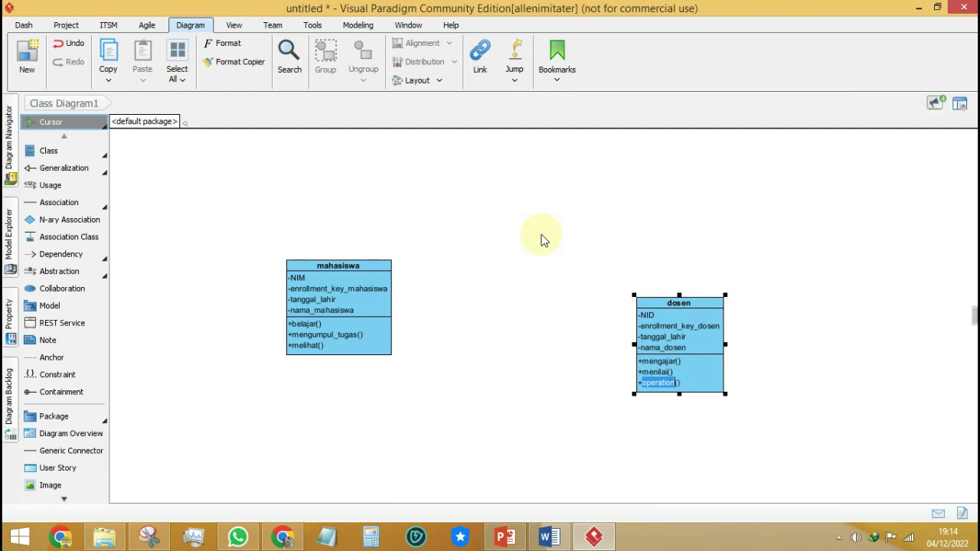
Add the operations melihat and memberikan_materi to the dosen class, leaving no further operation after them
text(melihat)
key(Return)
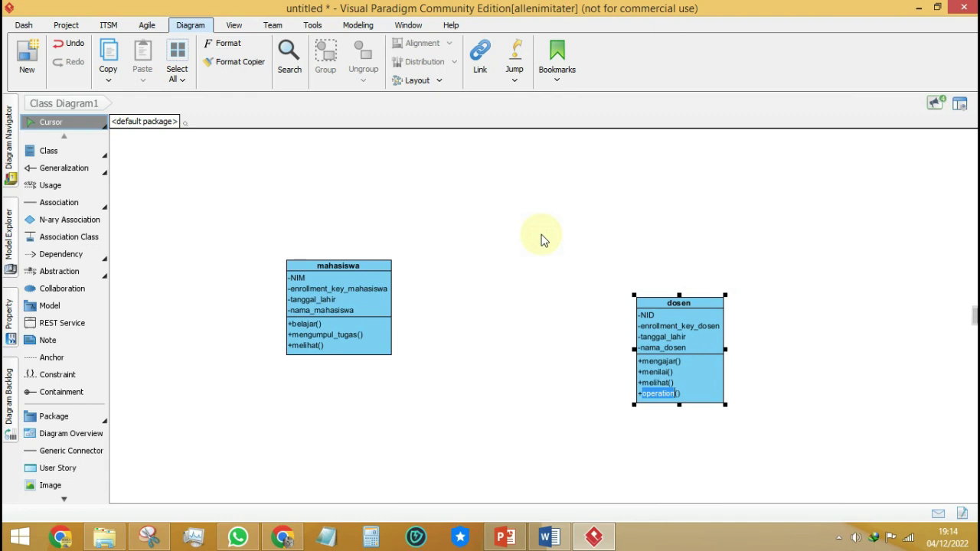
text(memberikan)
text(_materi)
text(i)
key(Return)
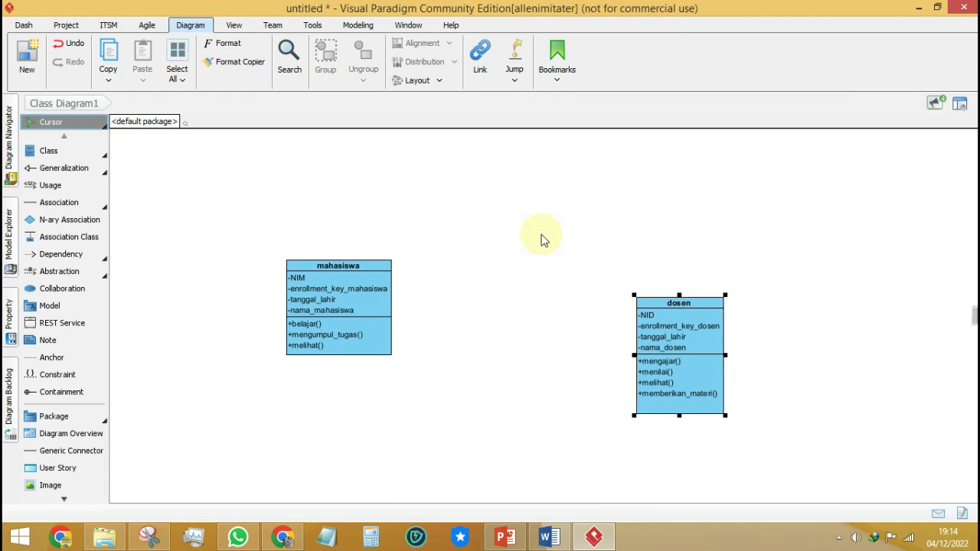
click(542, 240)
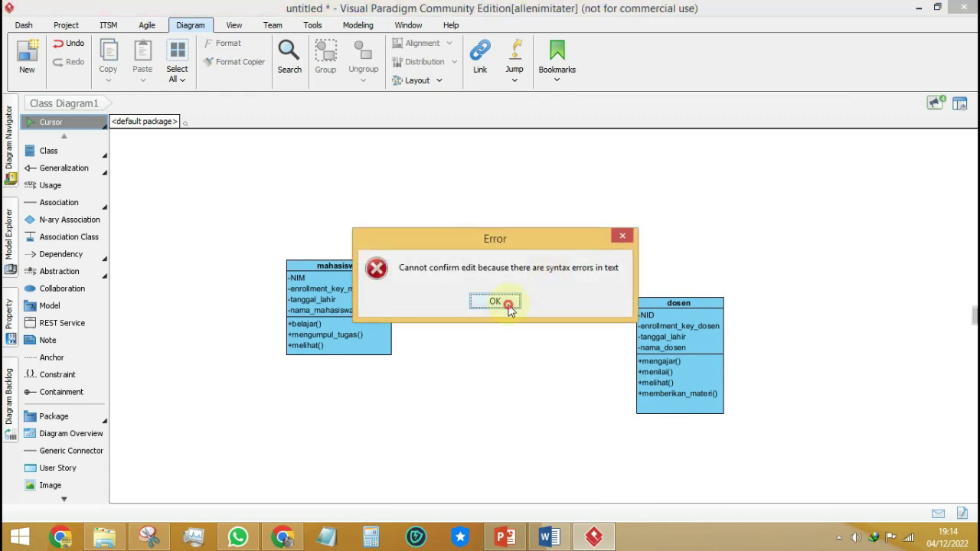
click(507, 304)
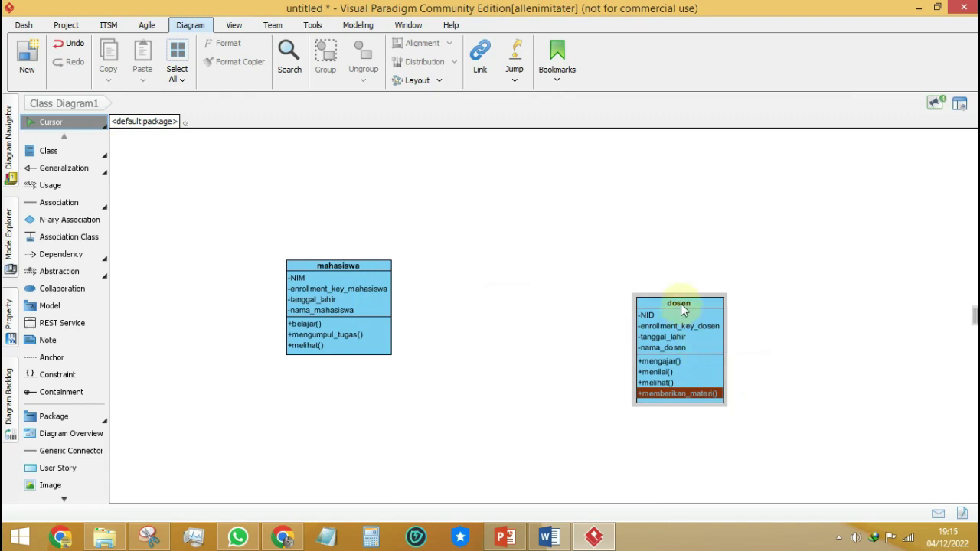
Move the dosen class closer to mahasiswa at about the same height and draw an association from mahasiswa to dosen
drag(678, 302, 599, 260)
click(739, 272)
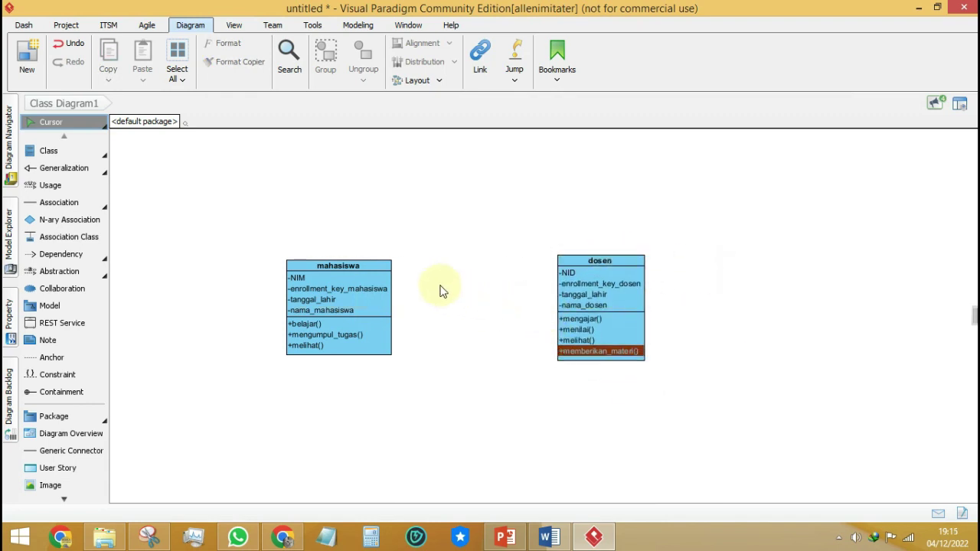
click(86, 203)
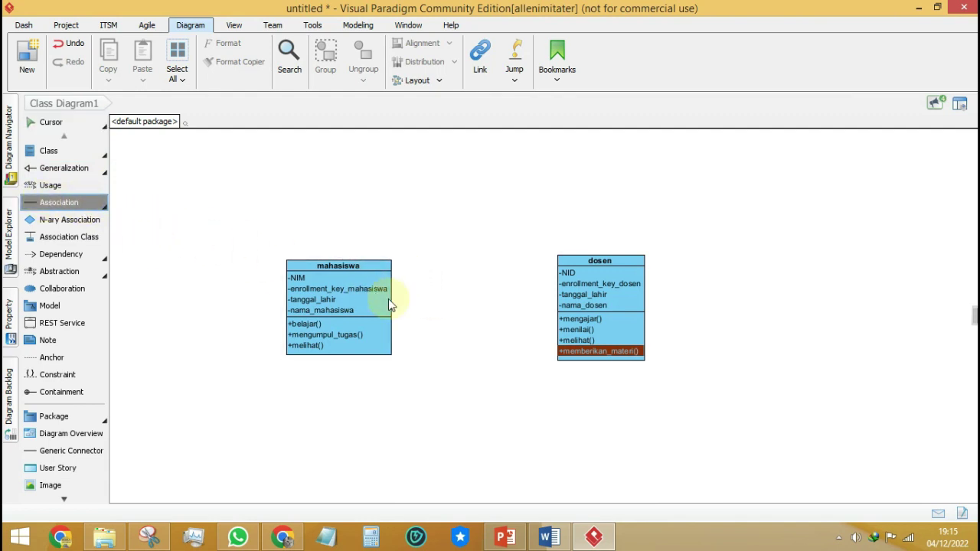
drag(324, 290, 594, 291)
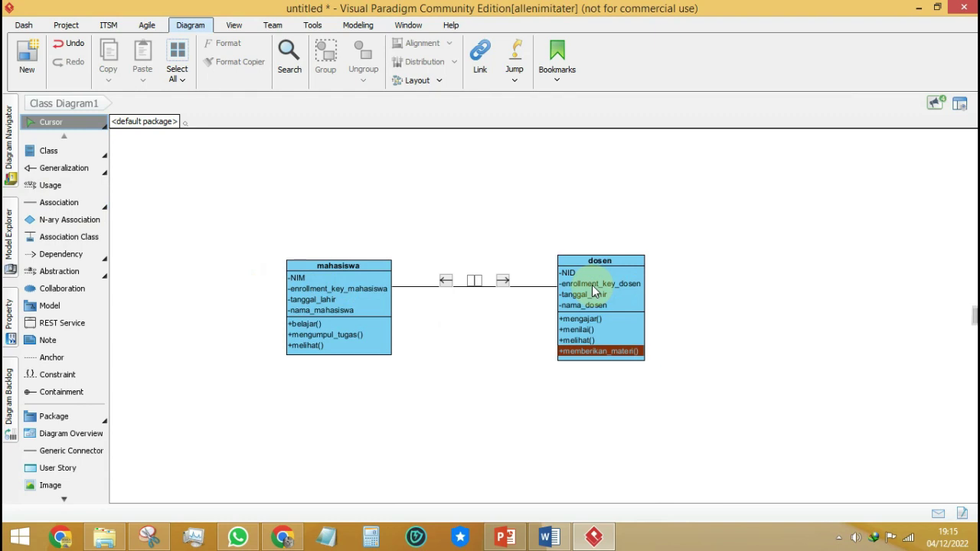
Set the association's multiplicity to * at the mahasiswa end and 1 at the dosen end
click(446, 281)
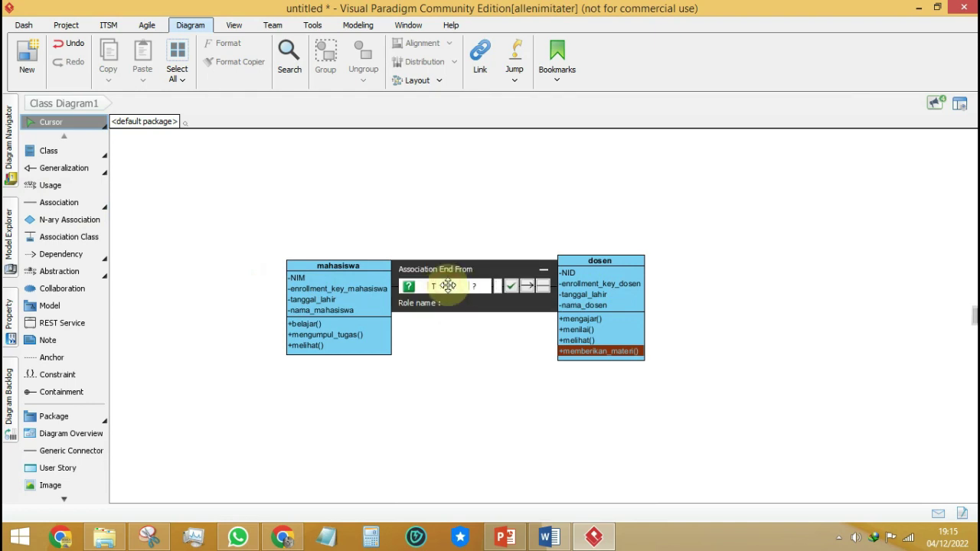
click(536, 284)
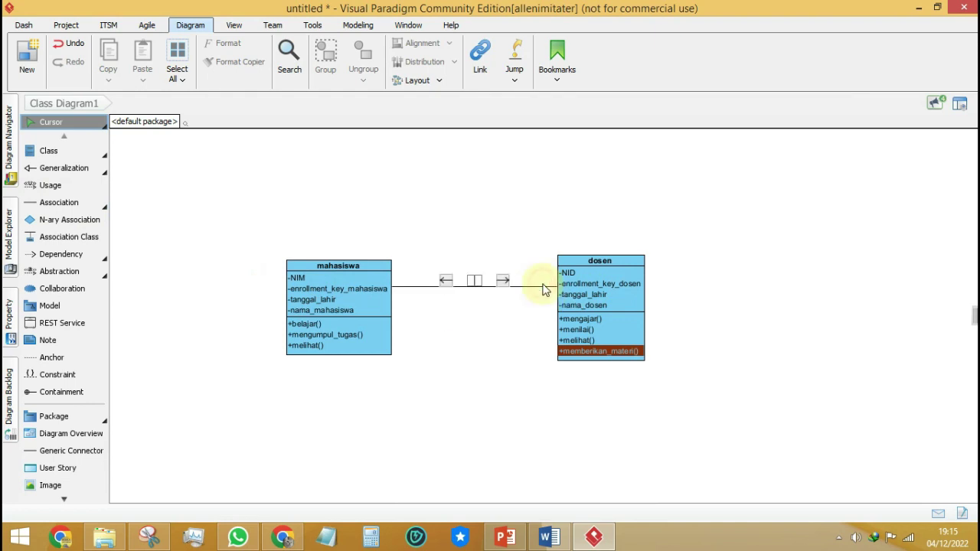
click(446, 281)
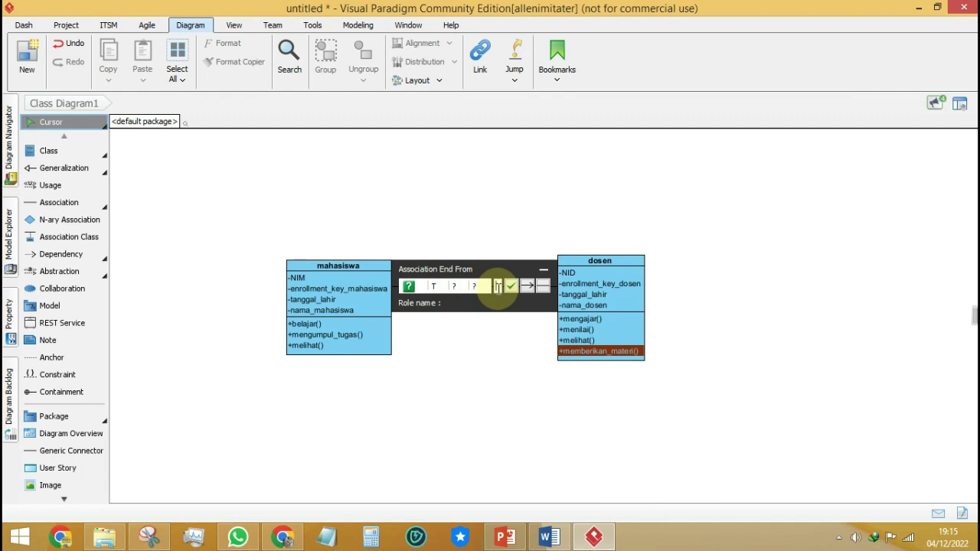
text(1)
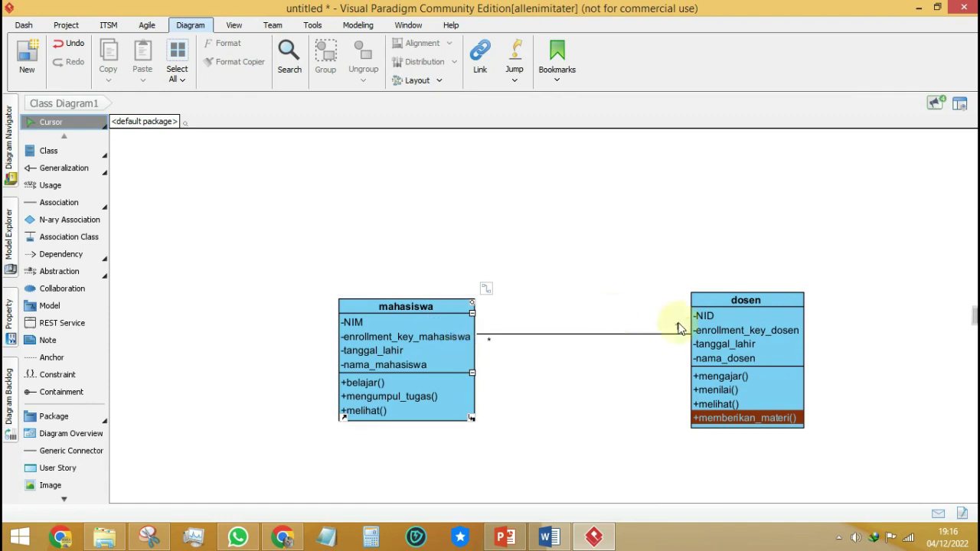
click(611, 288)
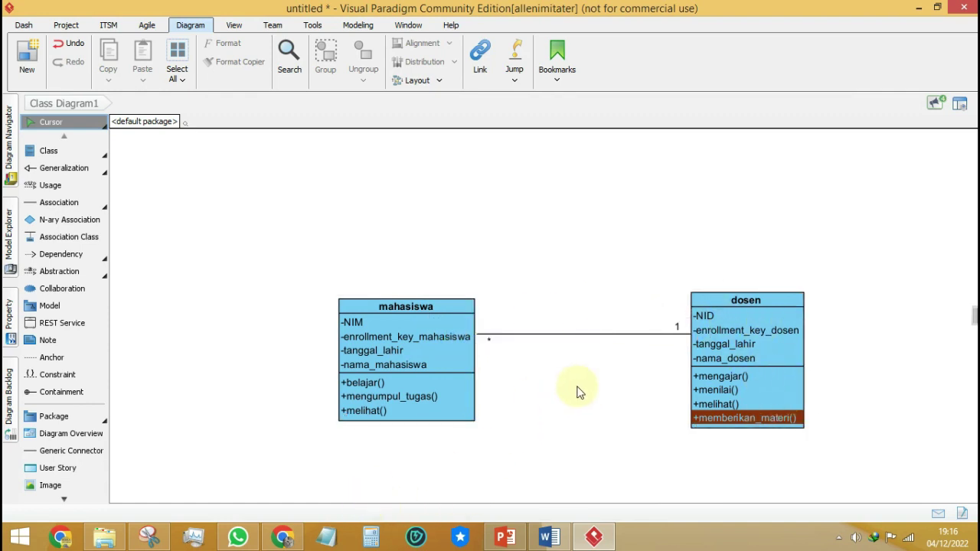
Move the * multiplicity label at the mahasiswa end to just above the association line
scroll(617, 391, down, 1)
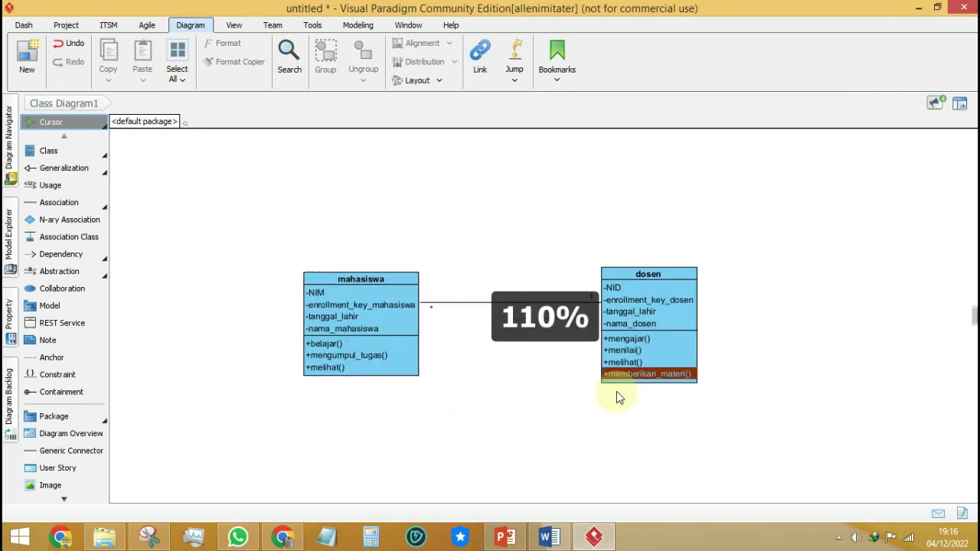
scroll(617, 391, down, 1)
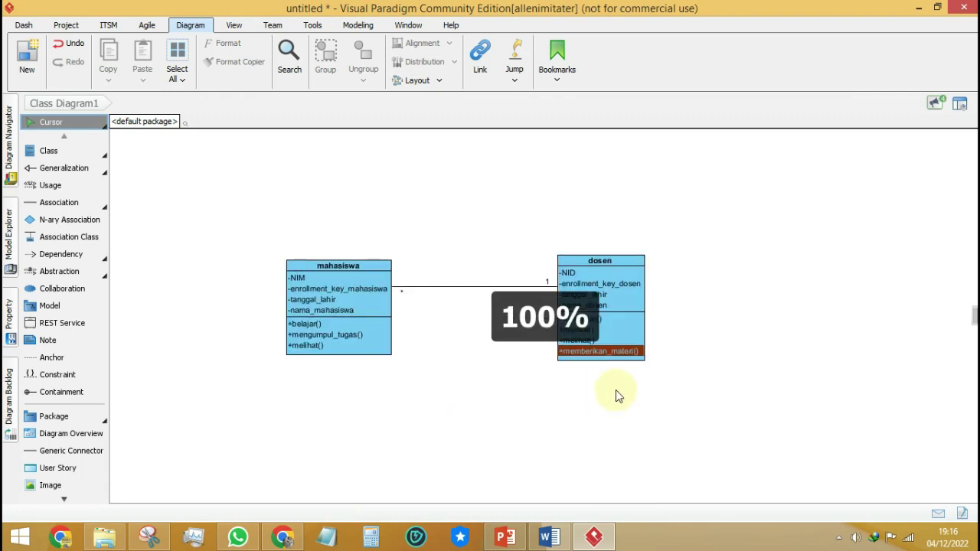
click(403, 292)
scroll(438, 322, up, 4)
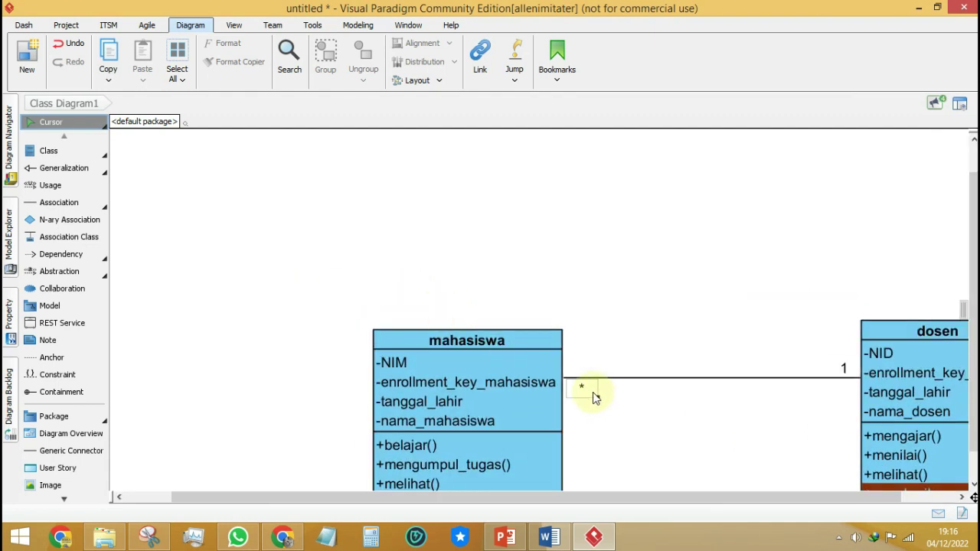
drag(597, 397, 604, 369)
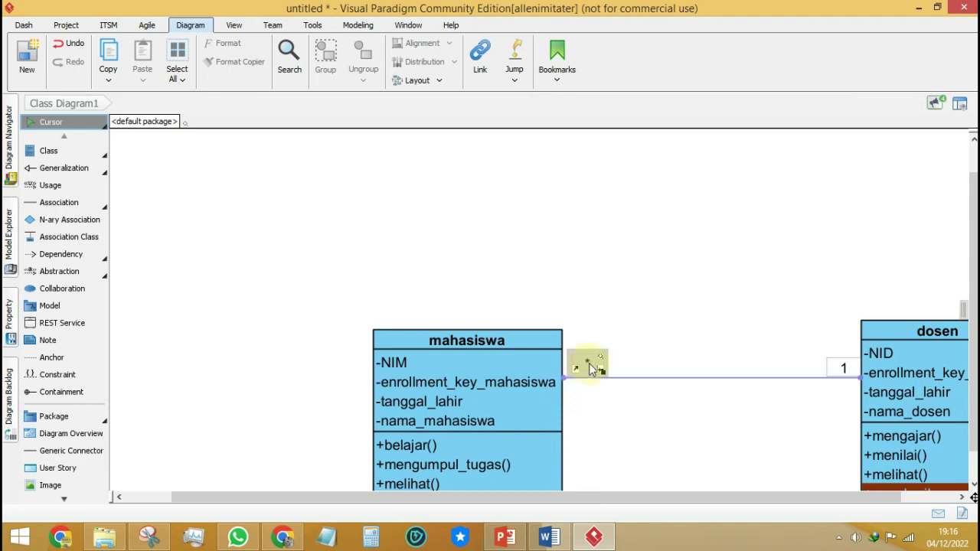
scroll(602, 355, down, 1)
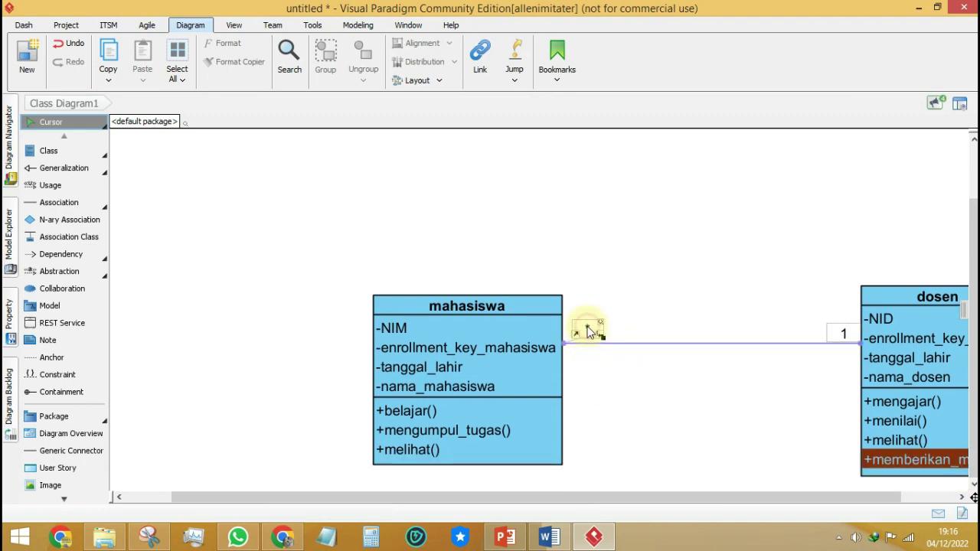
ctrl+scroll(624, 389, down, 1)
scroll(626, 389, down, 3)
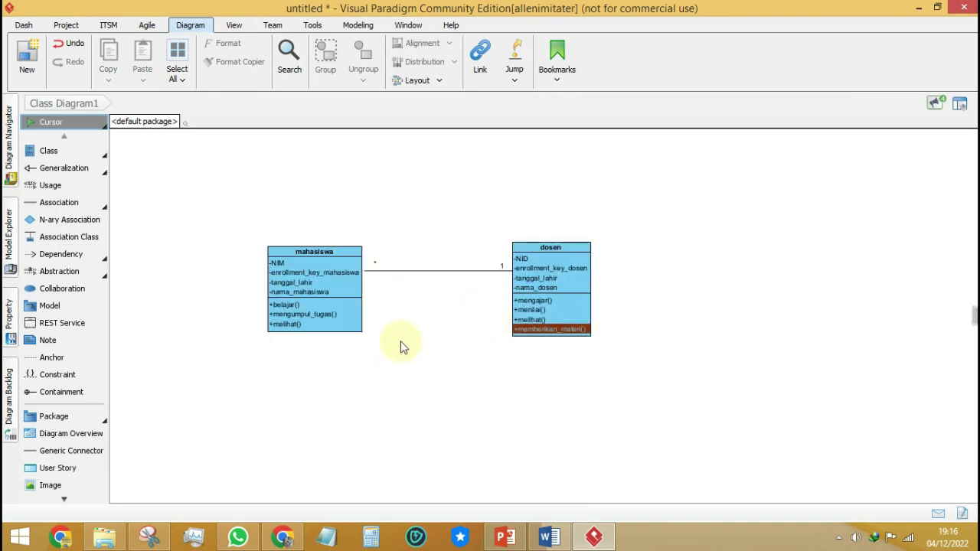
Add a new class below the mahasiswa–dosen association, and an enlarged N-ary Association diamond named enrollment below mahasiswa
click(44, 151)
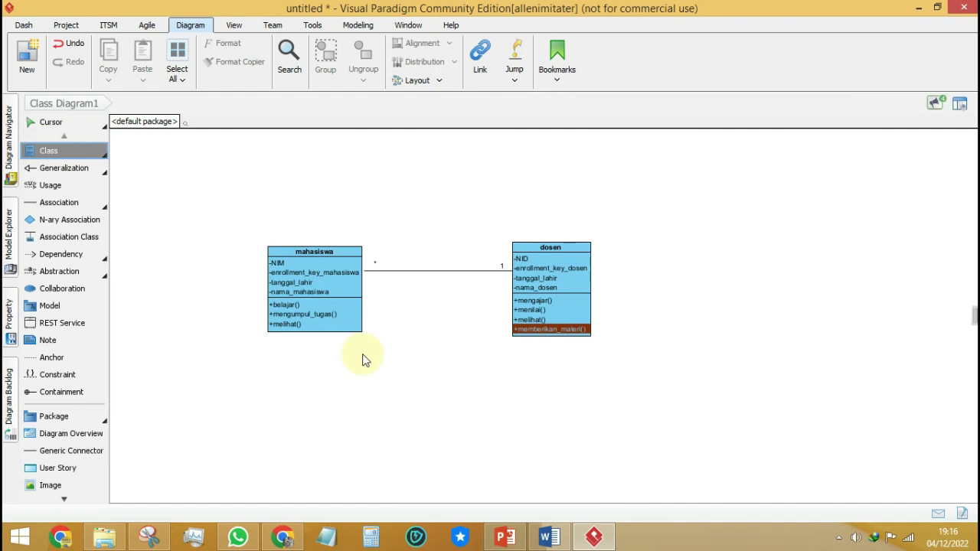
click(429, 432)
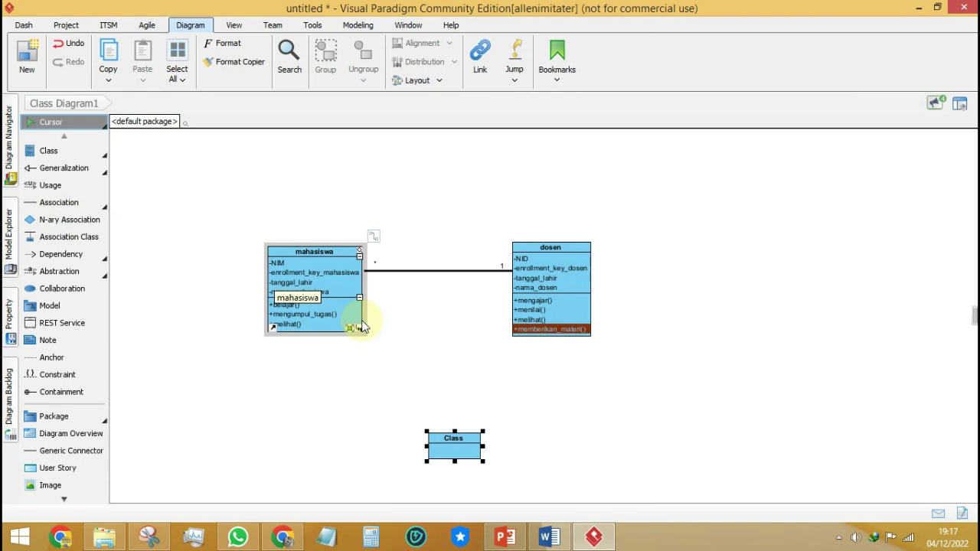
click(65, 220)
click(306, 412)
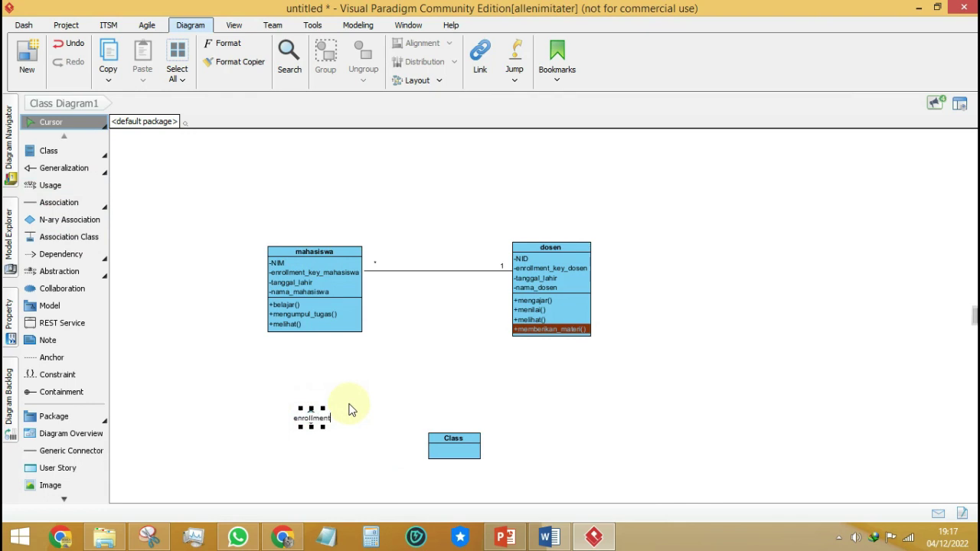
key(Return)
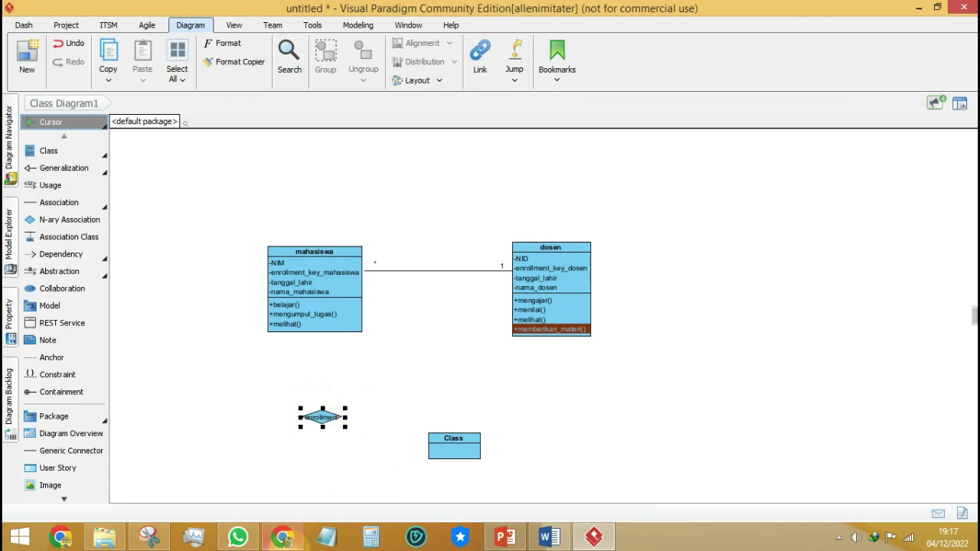
drag(346, 408, 391, 357)
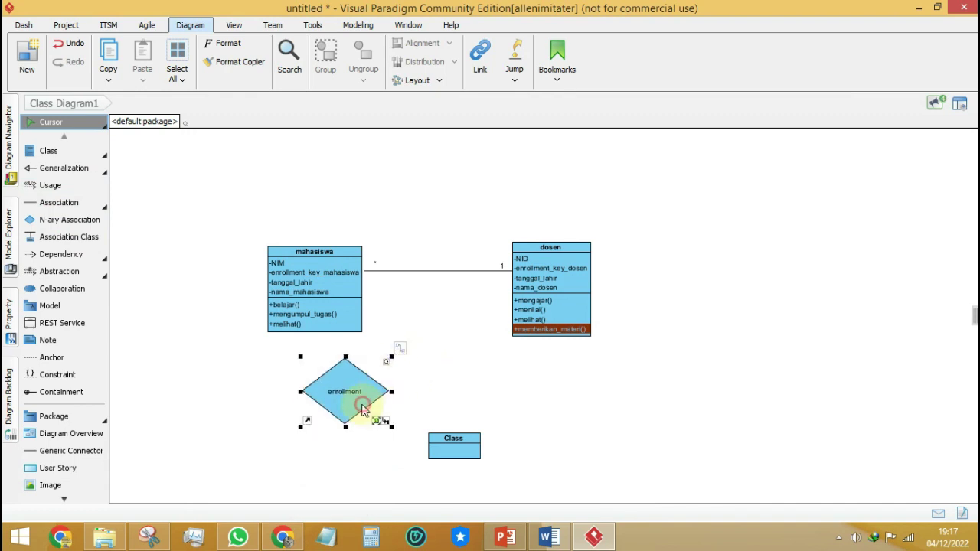
click(930, 311)
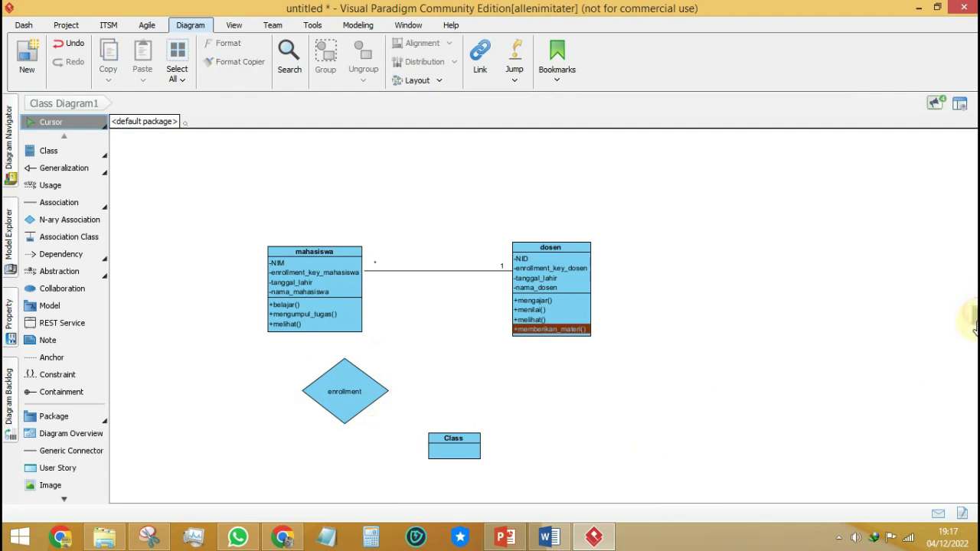
Move the mahasiswa class slightly up and to the left, away from the enrollment diamond
click(348, 410)
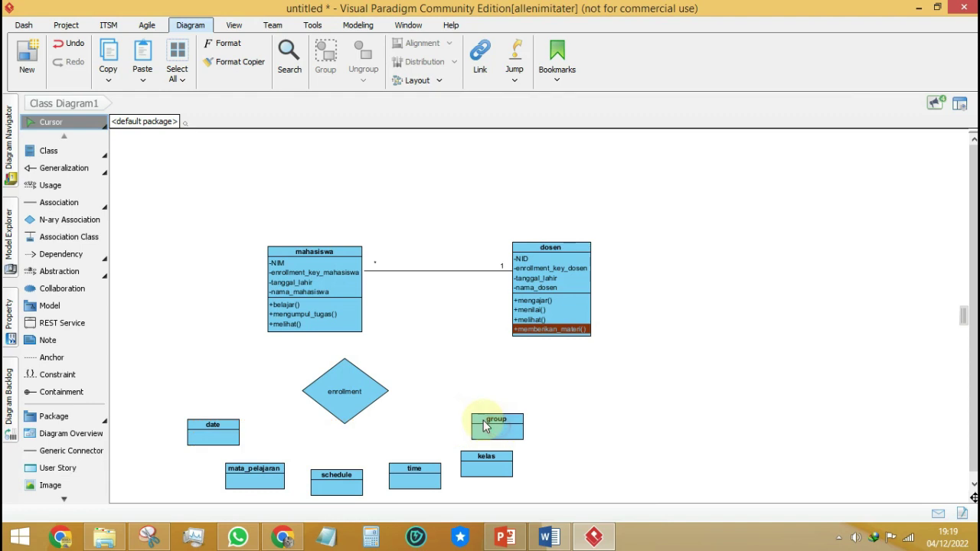
click(484, 425)
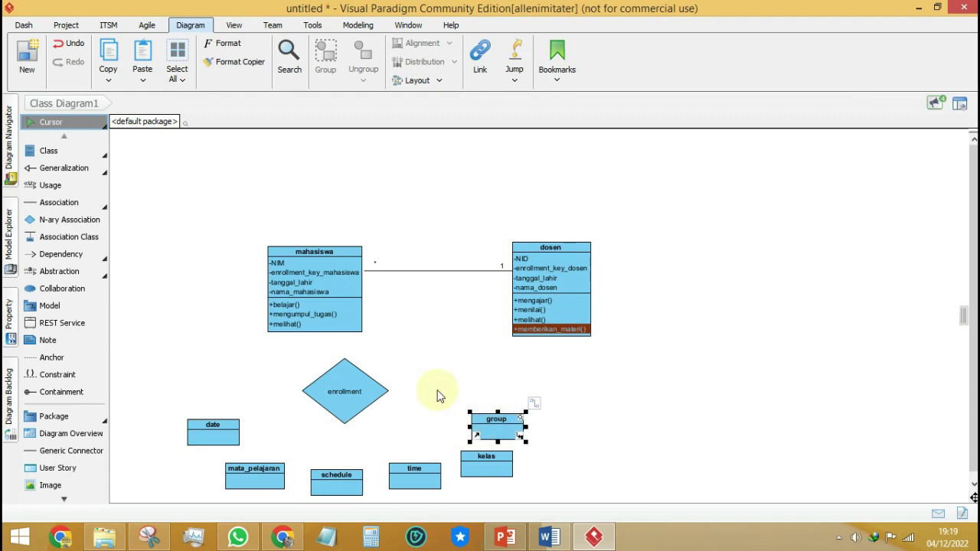
drag(360, 284, 344, 265)
click(444, 274)
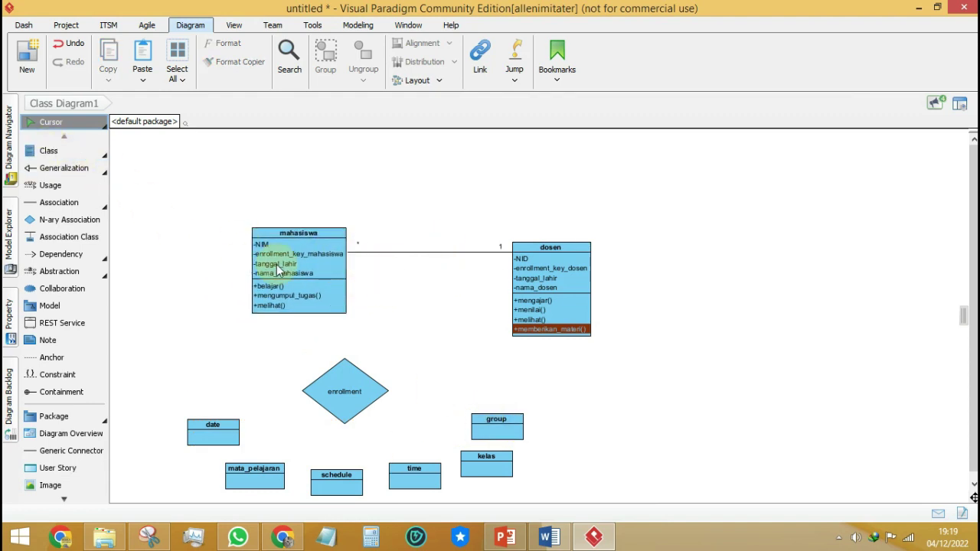
Draw an association from mahasiswa to the enrollment diamond and label it *...1
click(58, 204)
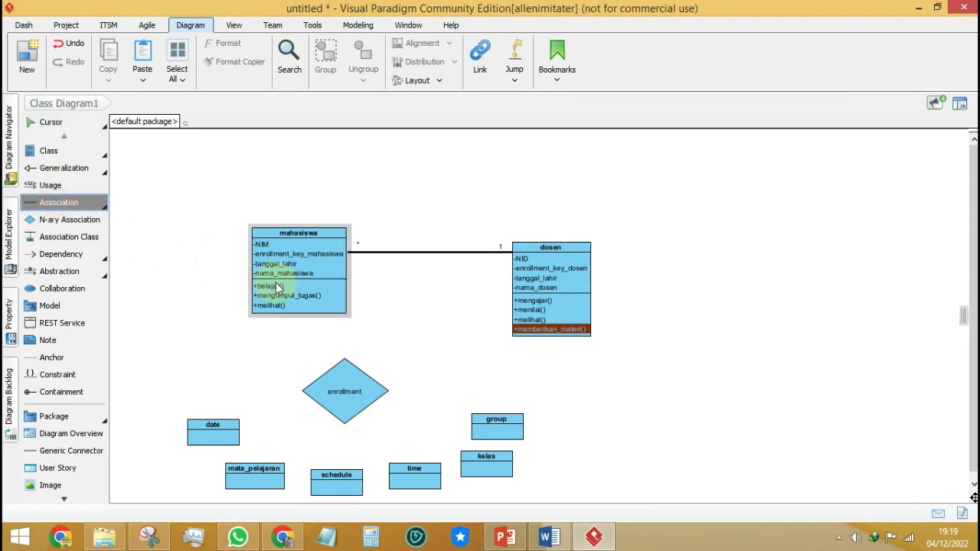
drag(324, 256, 352, 382)
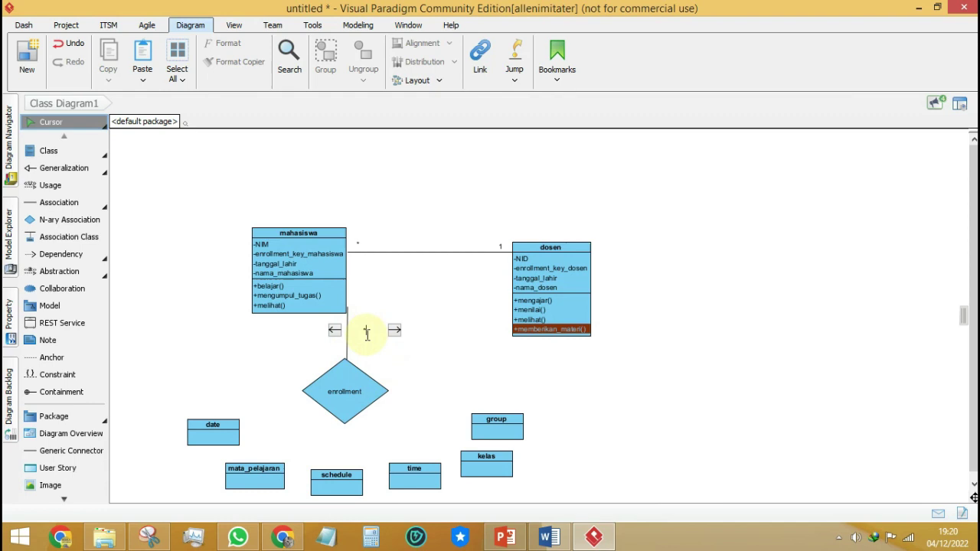
text(...1)
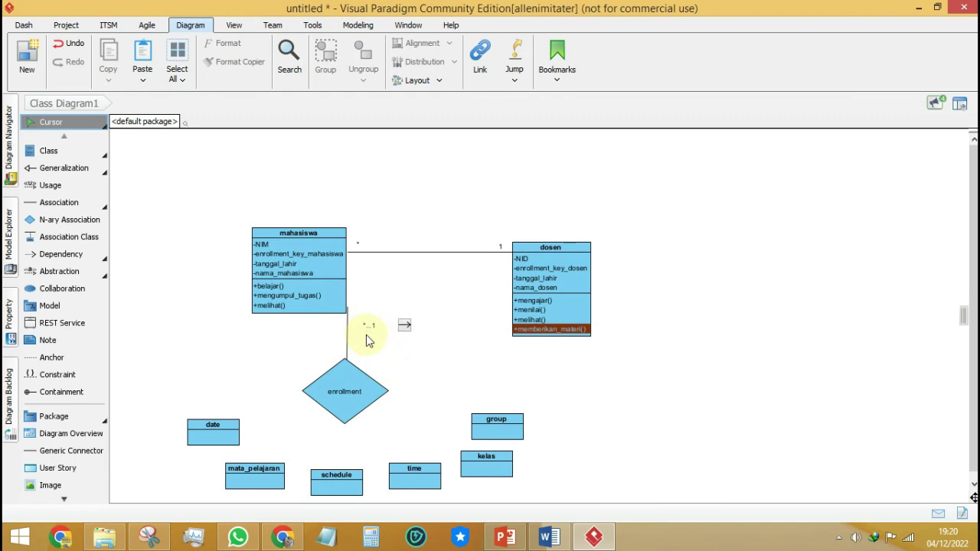
key(Return)
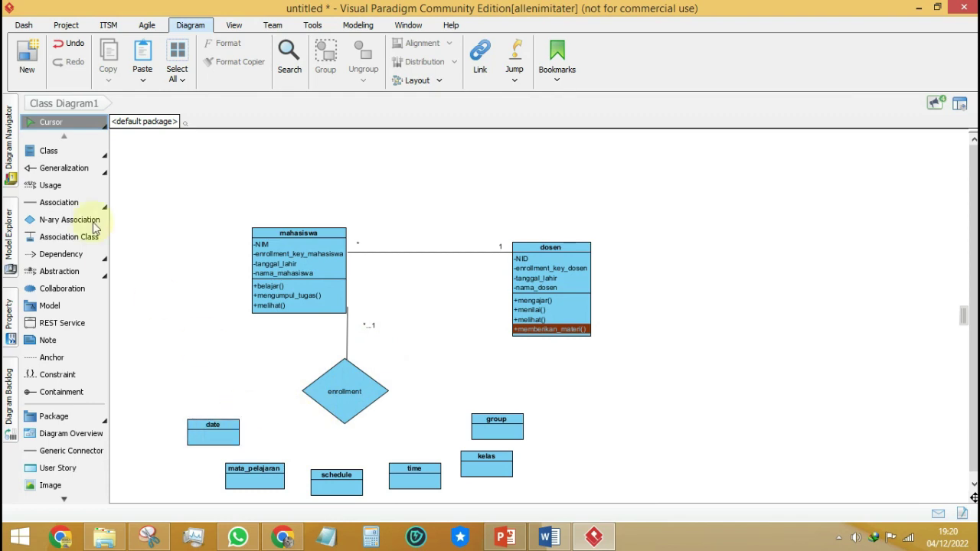
Draw an association from enrollment to the date class and label it *...1, with the label above the line
click(59, 208)
mouse_move(330, 393)
mouse_down()
mouse_move(222, 433)
mouse_move(243, 408)
mouse_up()
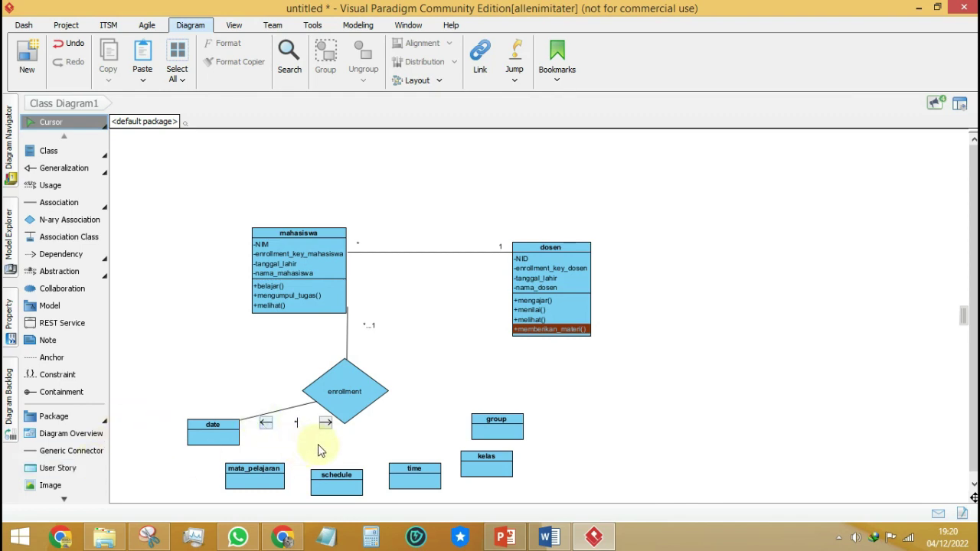
text(.1)
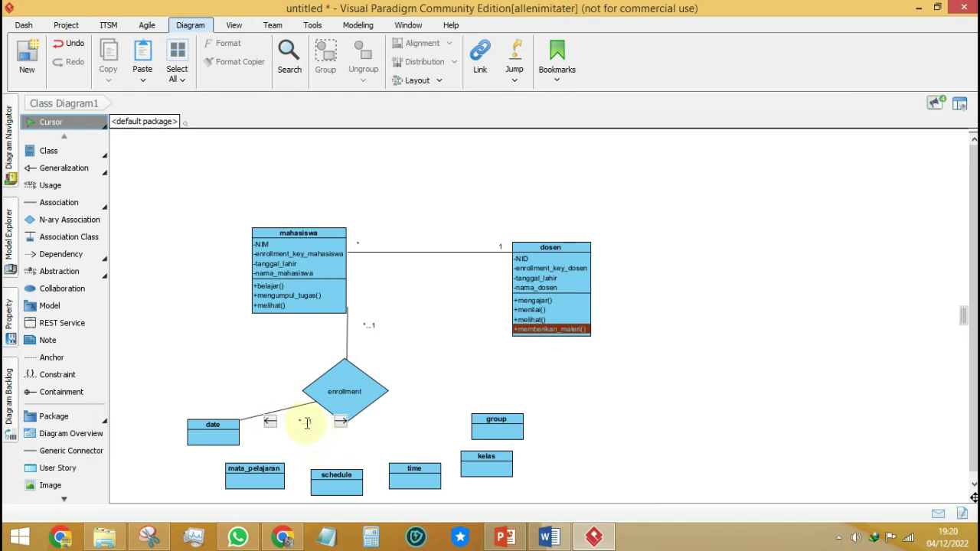
click(272, 414)
click(296, 441)
Draw unlabelled associations from the enrollment diamond to the mata_pelajaran and schedule classes
click(59, 202)
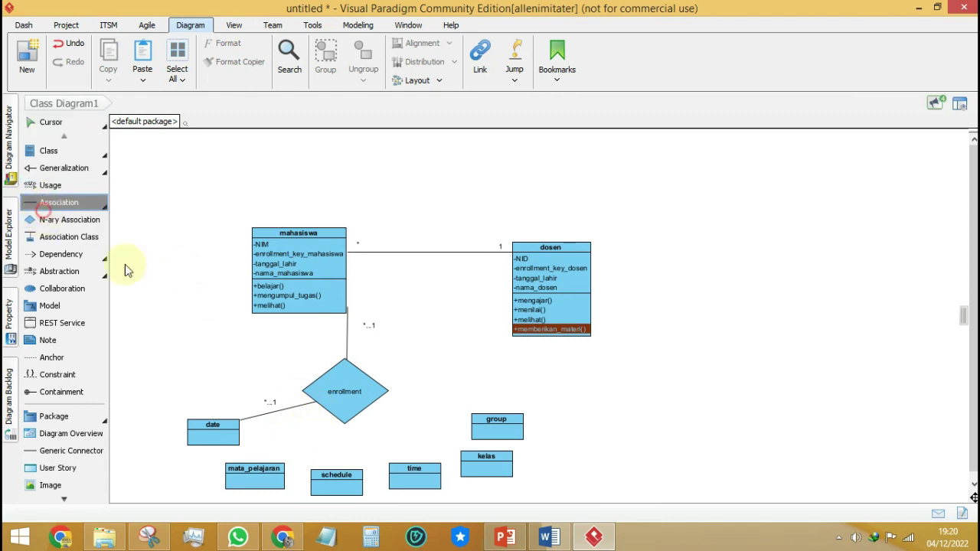
drag(338, 393, 260, 472)
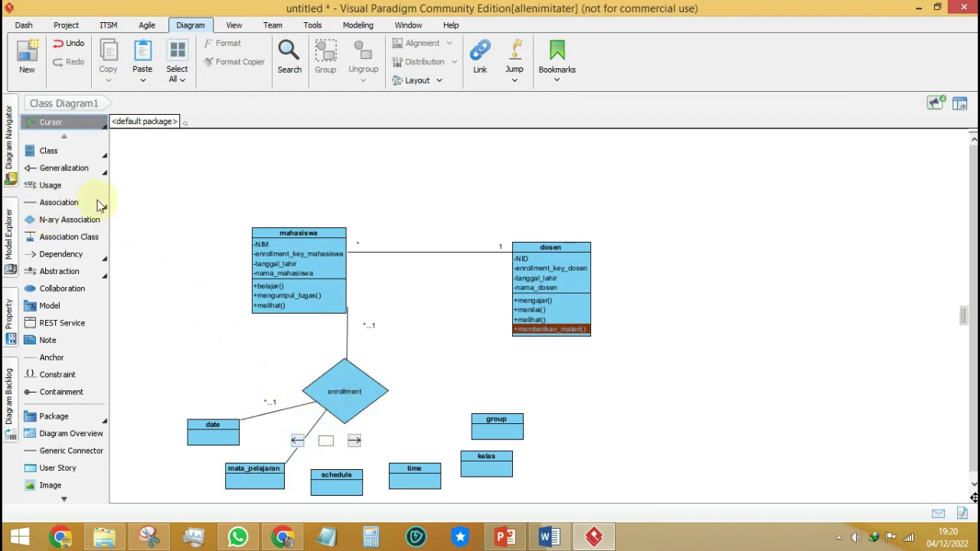
click(69, 202)
drag(342, 392, 340, 482)
drag(341, 482, 341, 482)
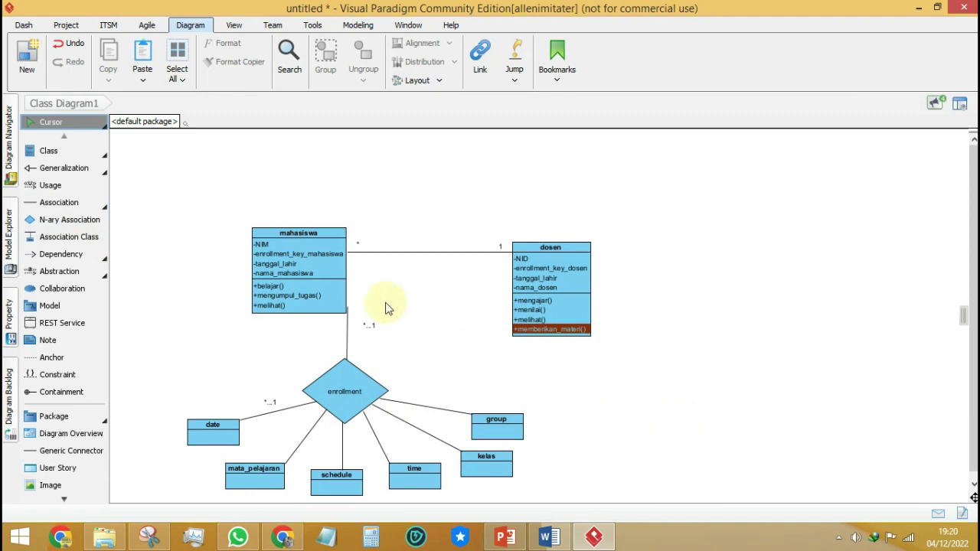
Shift the mahasiswa end of its enrollment association slightly left from the class's corner onto its lower edge
click(340, 366)
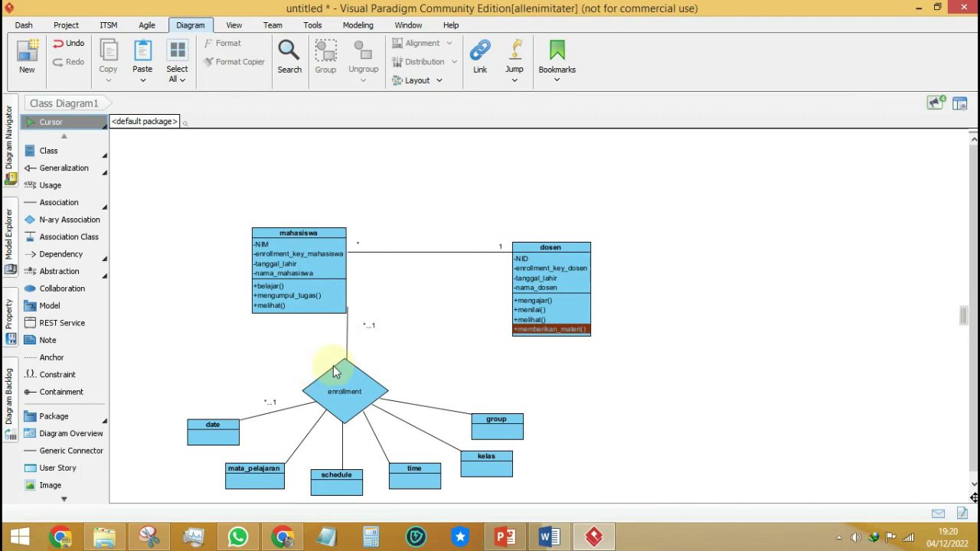
click(348, 326)
drag(347, 309, 329, 316)
click(433, 341)
click(220, 432)
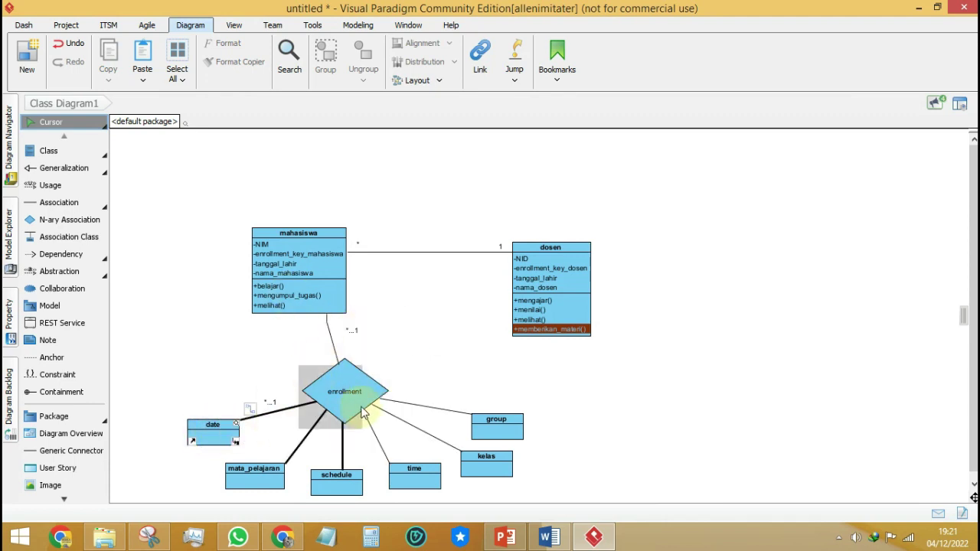
click(217, 433)
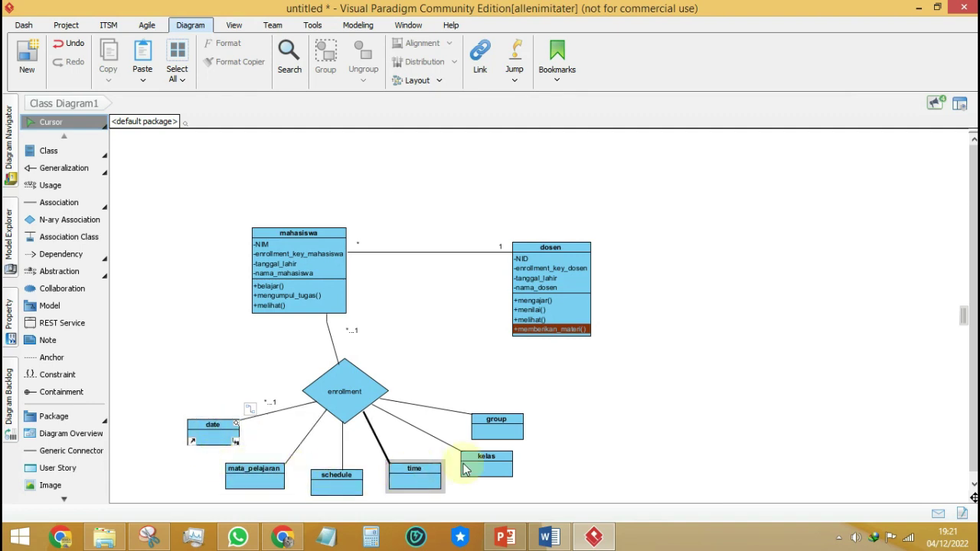
click(506, 433)
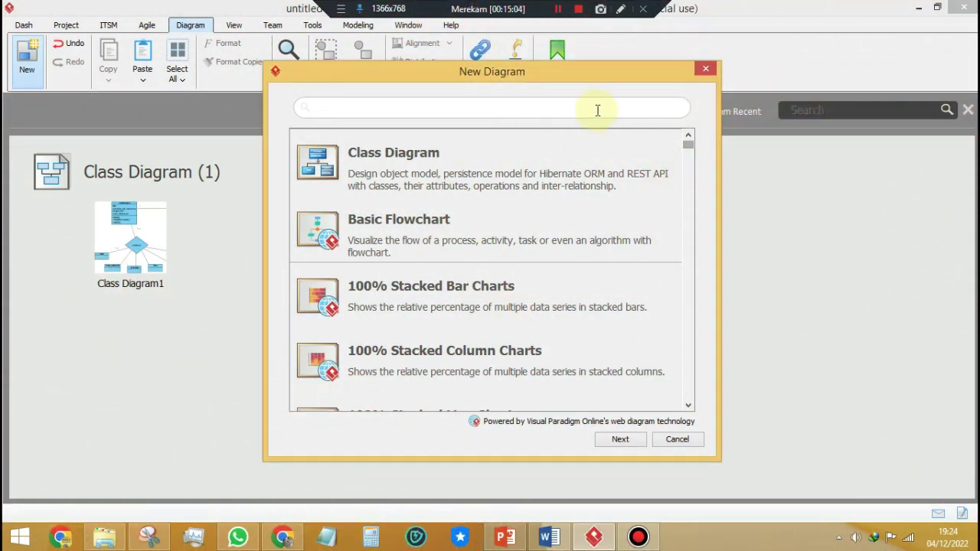
Find the Activity Diagram type with the search term activ and create one under its default name
text(ctiv)
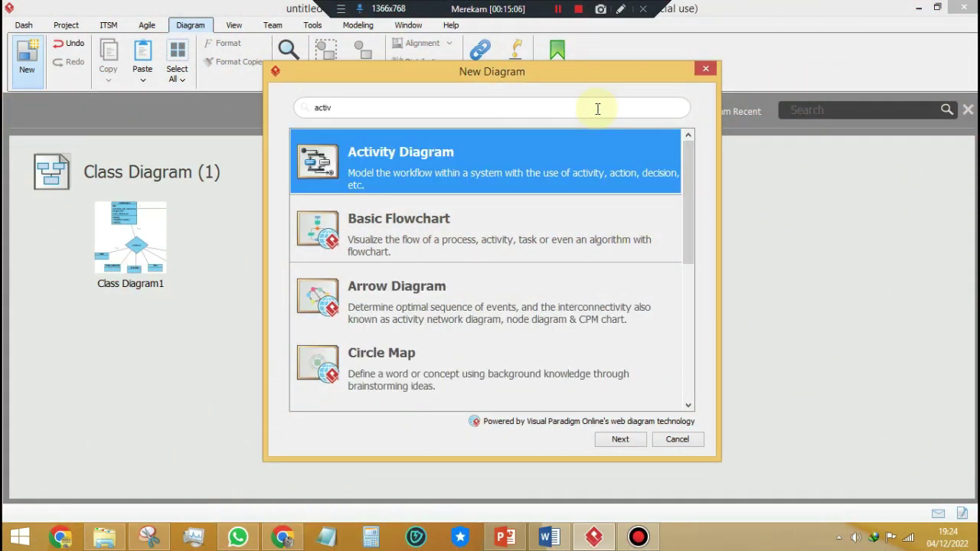
click(616, 439)
click(620, 439)
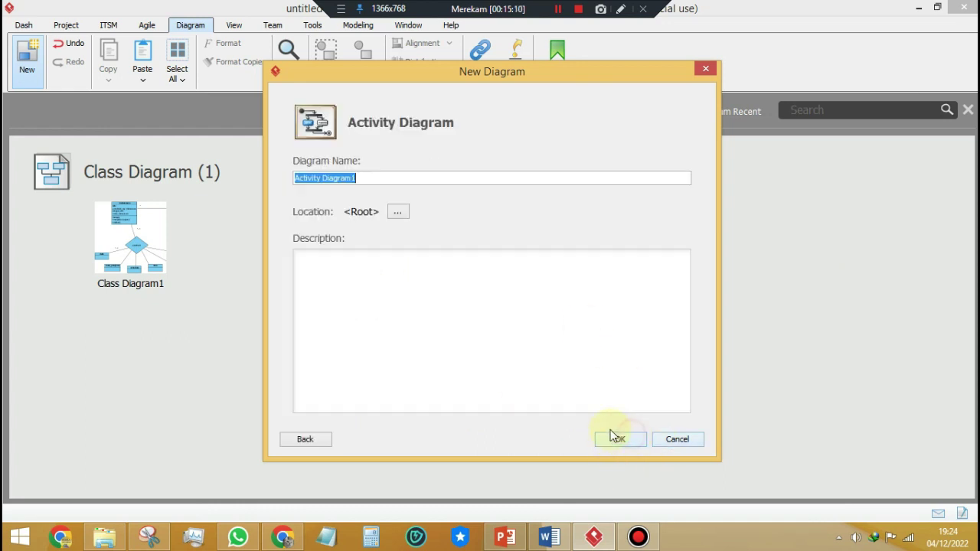
click(621, 438)
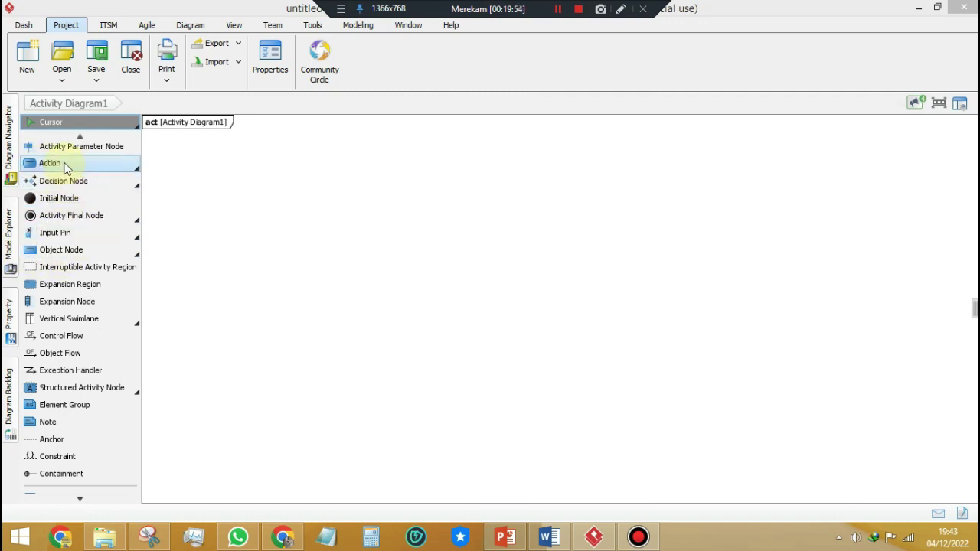
click(135, 170)
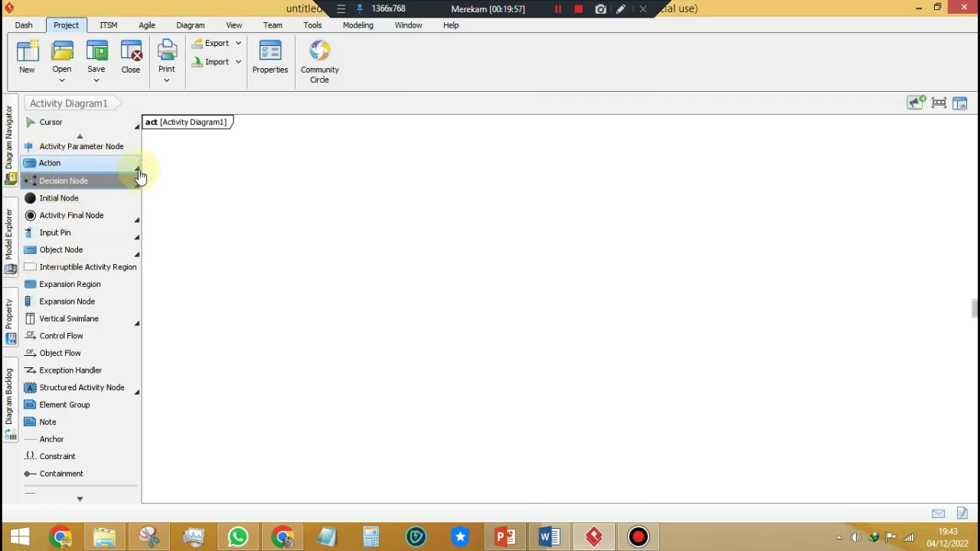
click(232, 276)
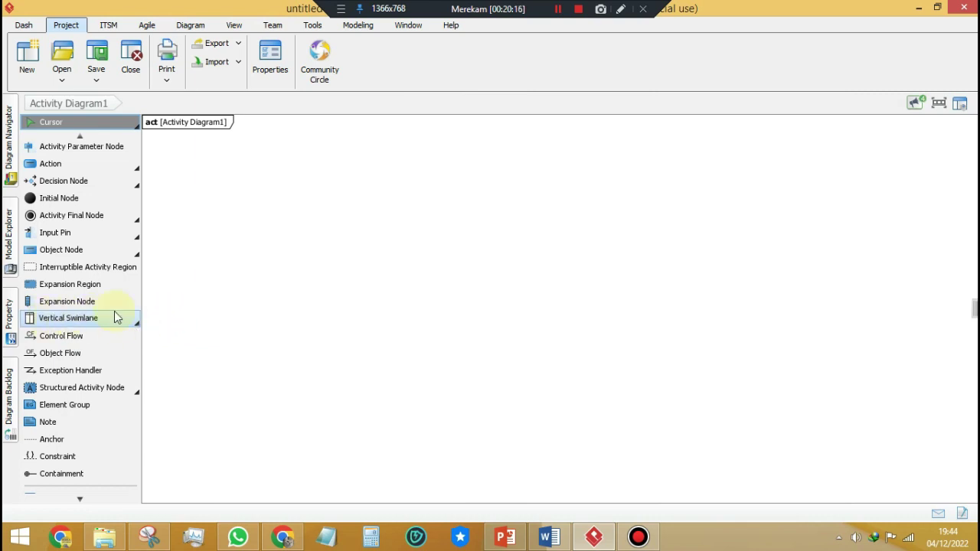
drag(301, 140, 397, 367)
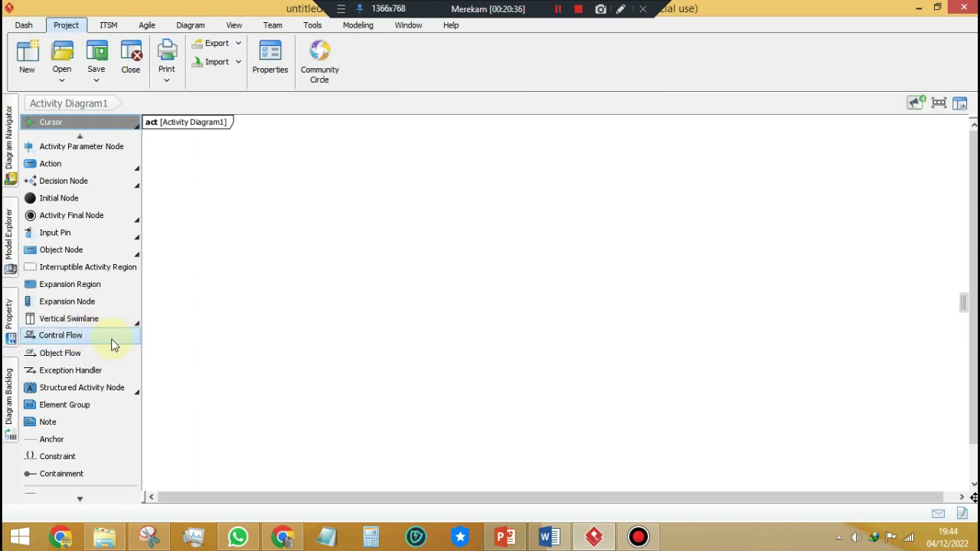
Draw a tall vertical swimlane with two partitions on the empty activity diagram
click(35, 320)
drag(289, 165, 512, 463)
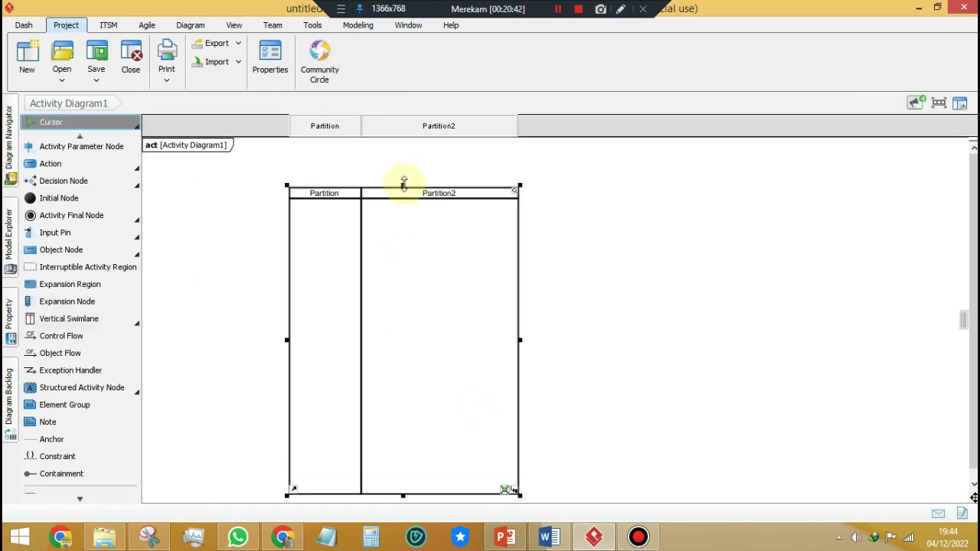
Extend the swimlane's upper edge to near the diagram frame's label and name its two partitions mahasiswa and ELSA
drag(403, 185, 393, 144)
double_click(337, 151)
text(ma)
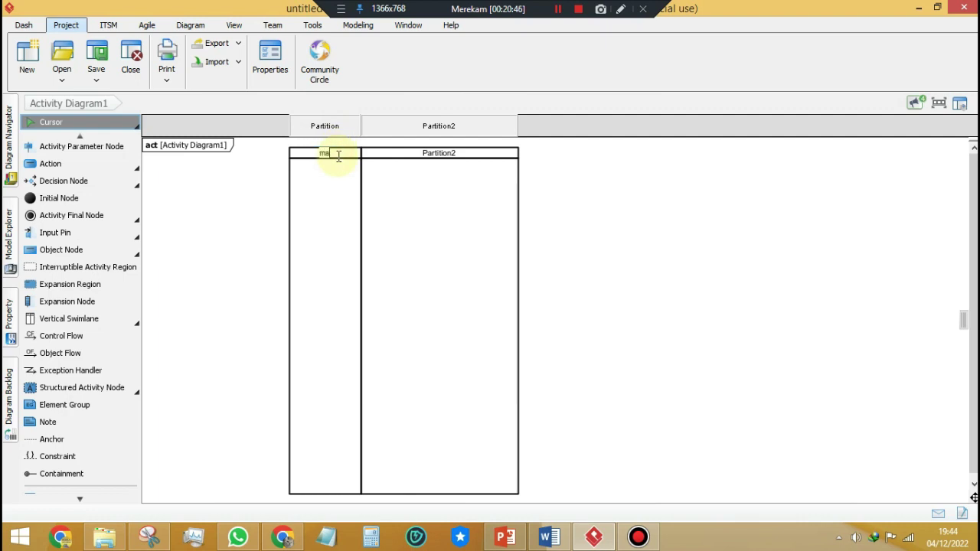
text(hasiswa)
key(Return)
double_click(411, 154)
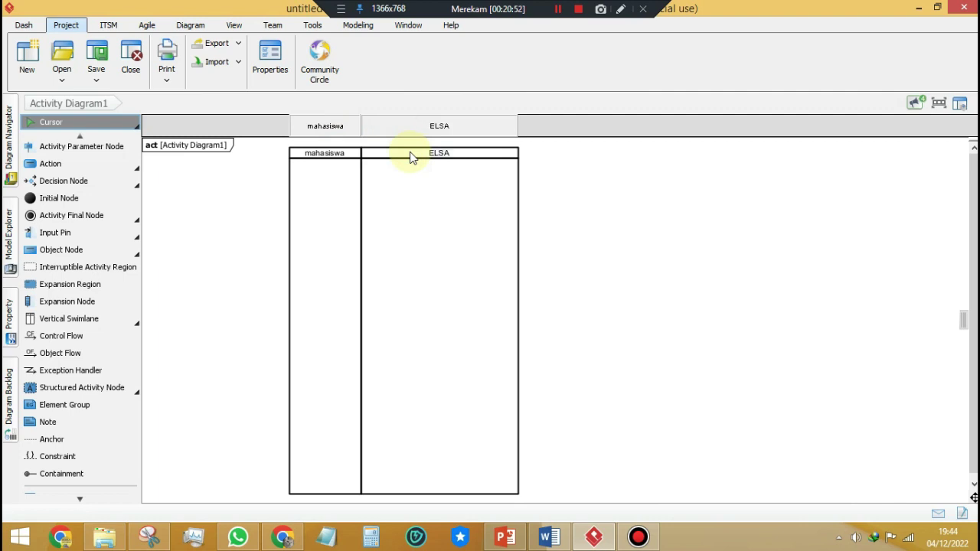
Place an initial node near the upper end of the mahasiswa partition
click(107, 196)
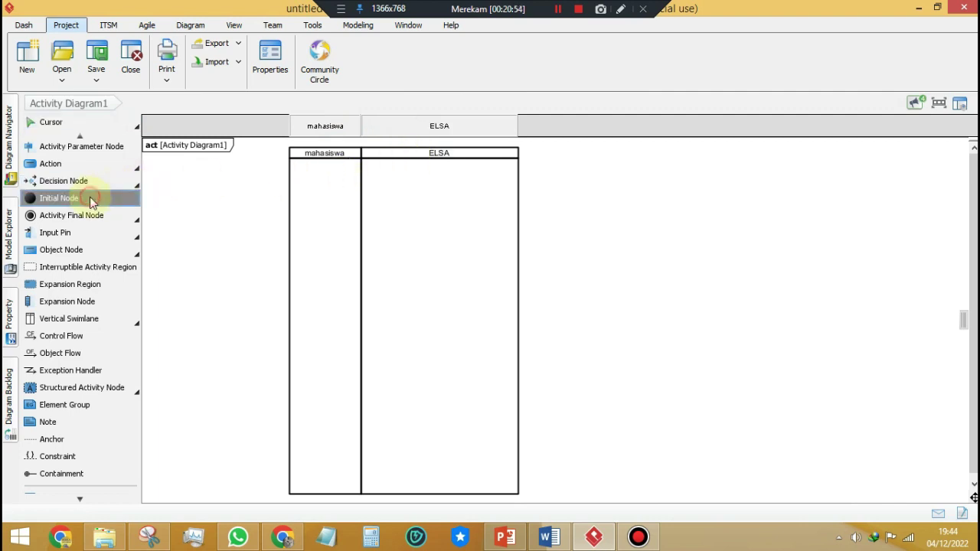
click(326, 176)
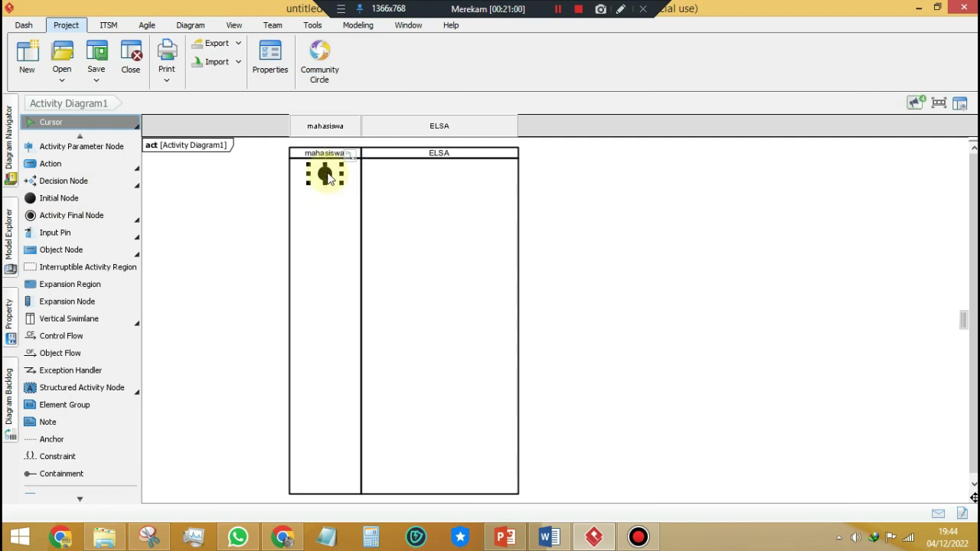
click(404, 232)
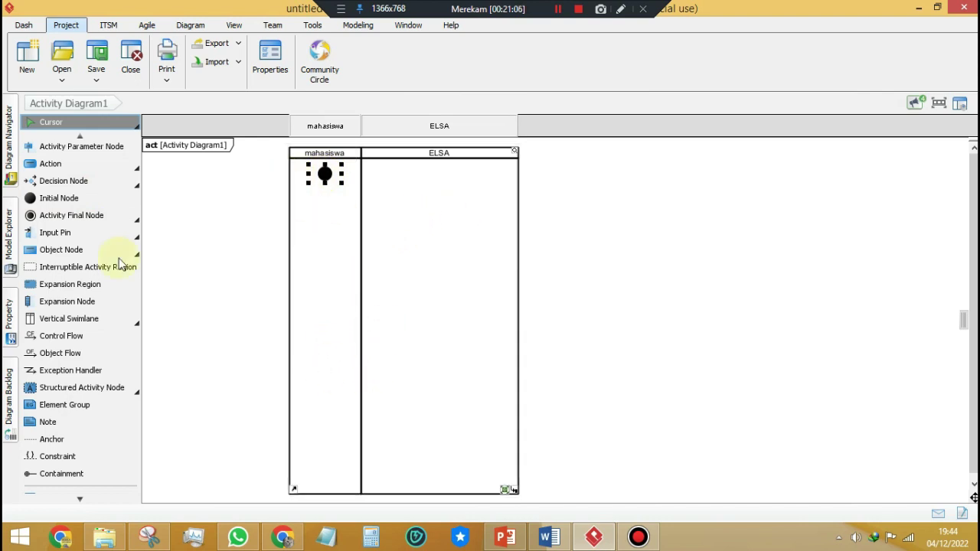
Add an action named login/masuk in the mahasiswa partition, centred directly below the initial node
click(80, 161)
click(326, 212)
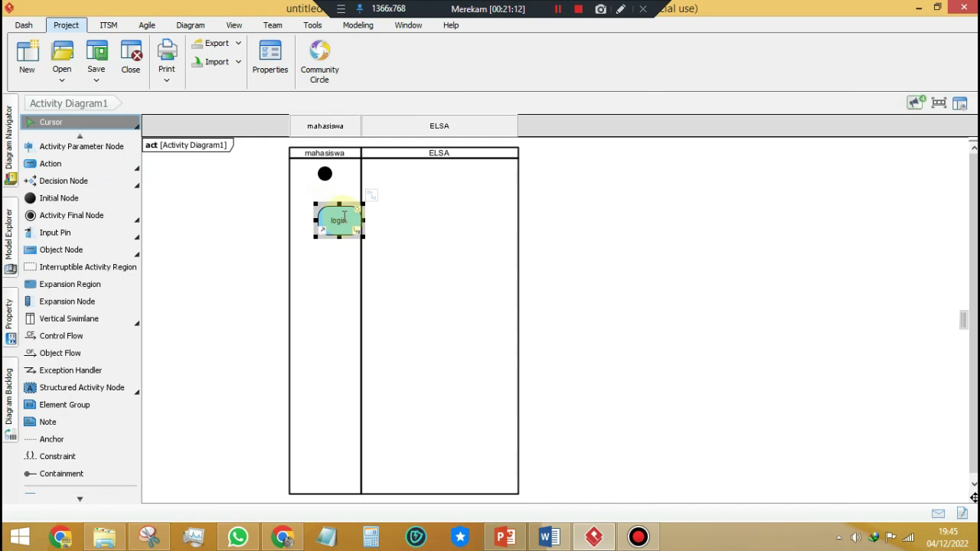
text(login/masuk)
key(Return)
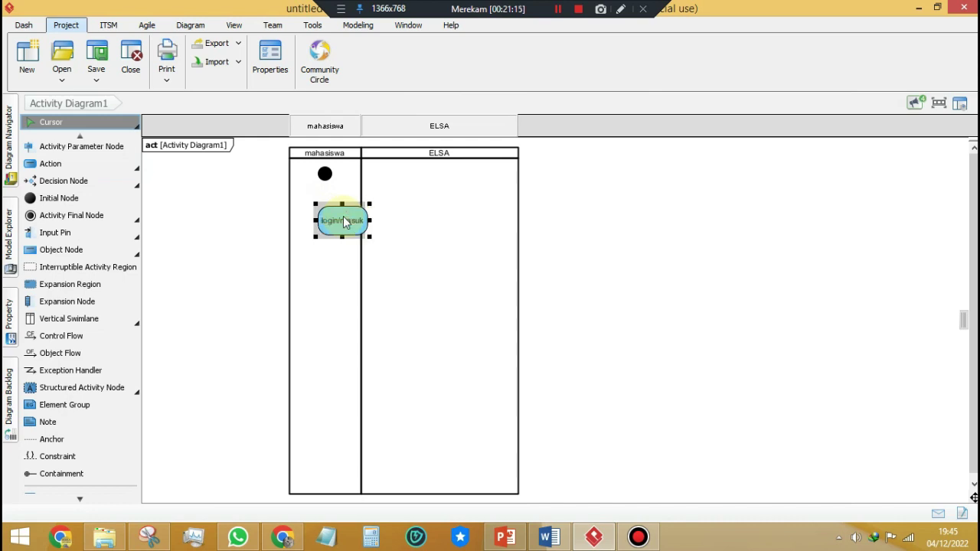
drag(343, 221, 326, 210)
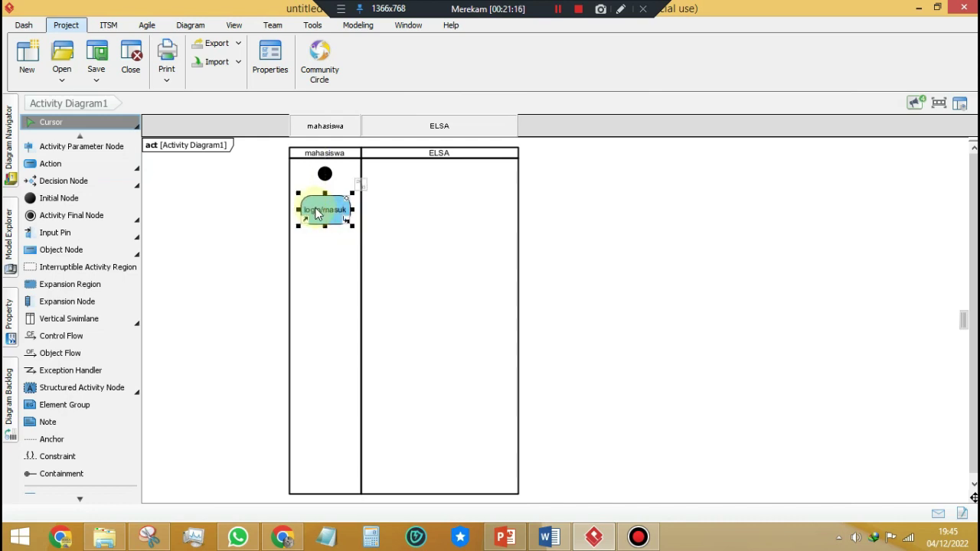
Draw a control flow from the initial node to the login/masuk action
click(61, 335)
drag(325, 174, 327, 209)
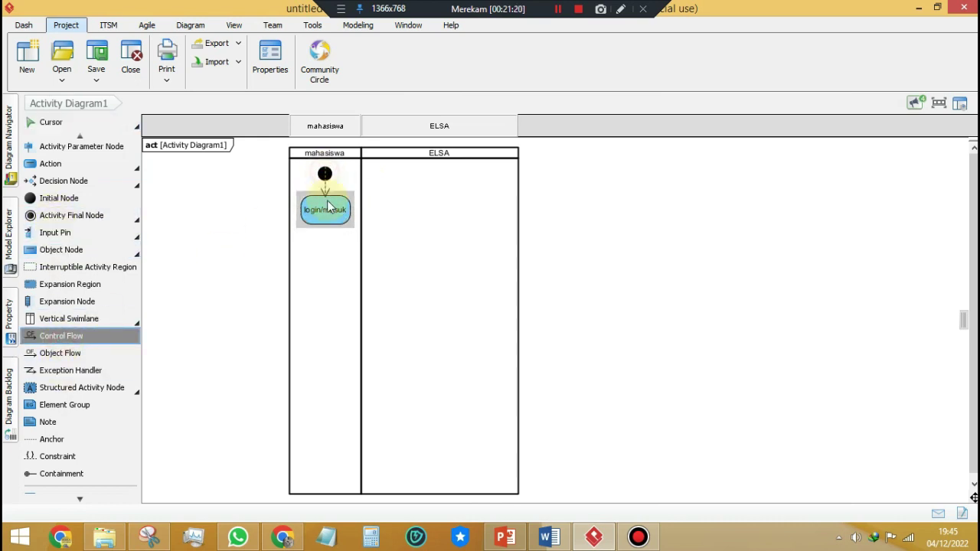
click(342, 211)
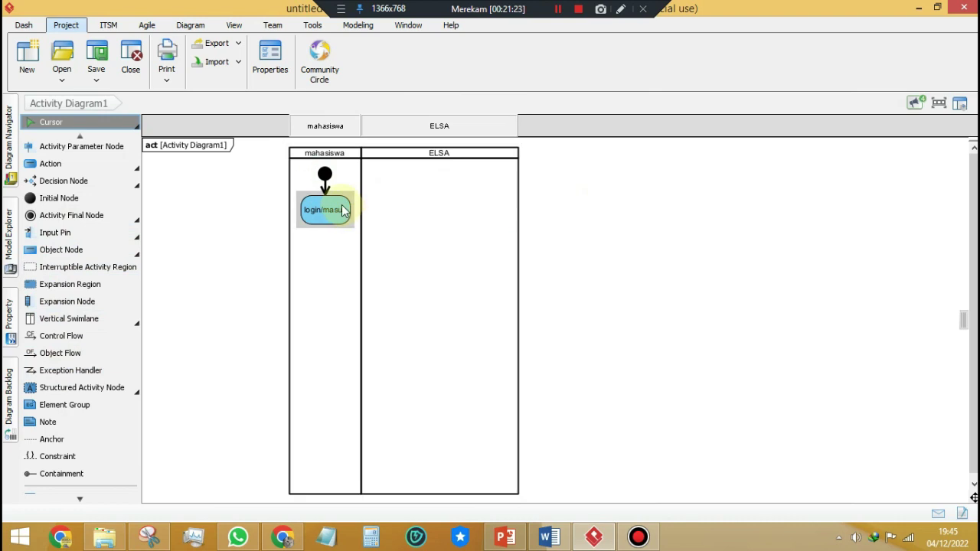
Move the login/masuk action into the ELSA partition and lower the initial node slightly so both are level
click(64, 170)
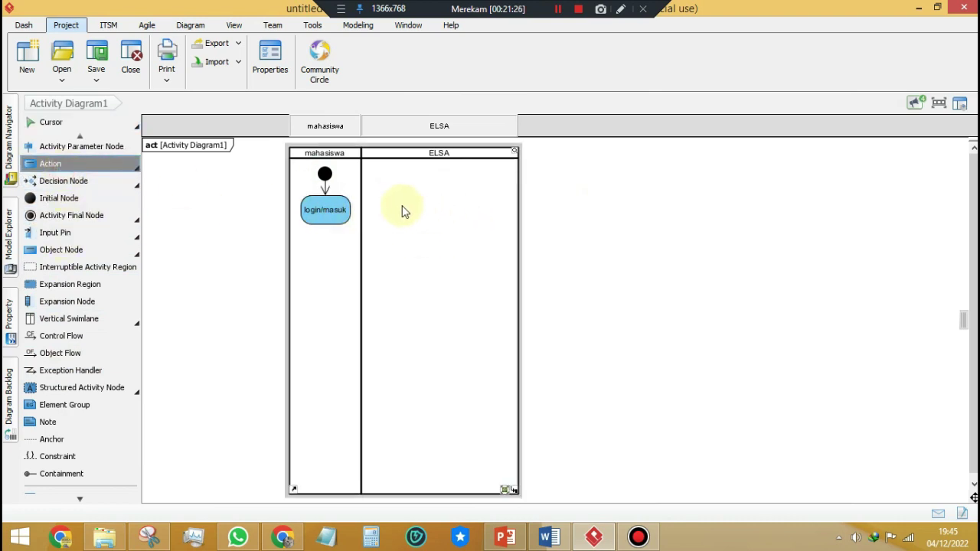
click(433, 206)
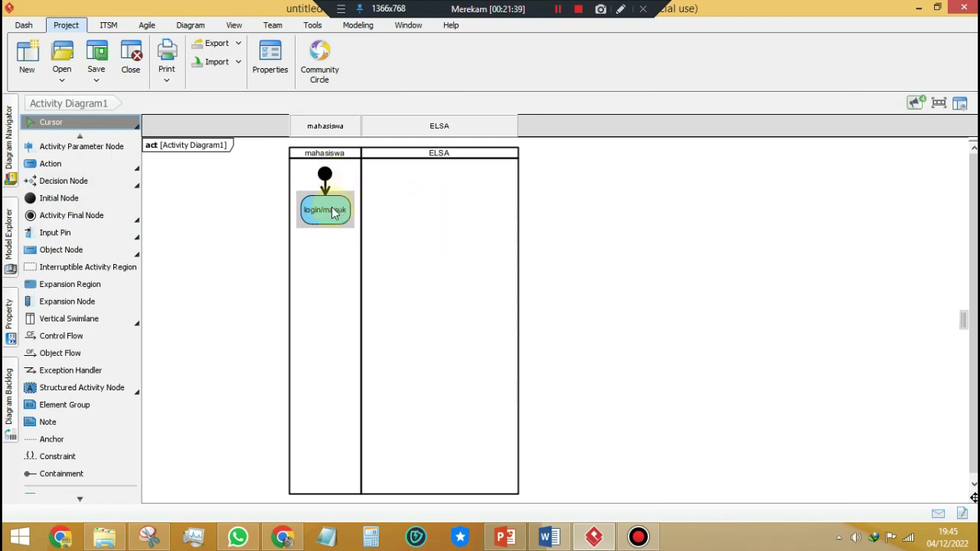
mouse_move(334, 214)
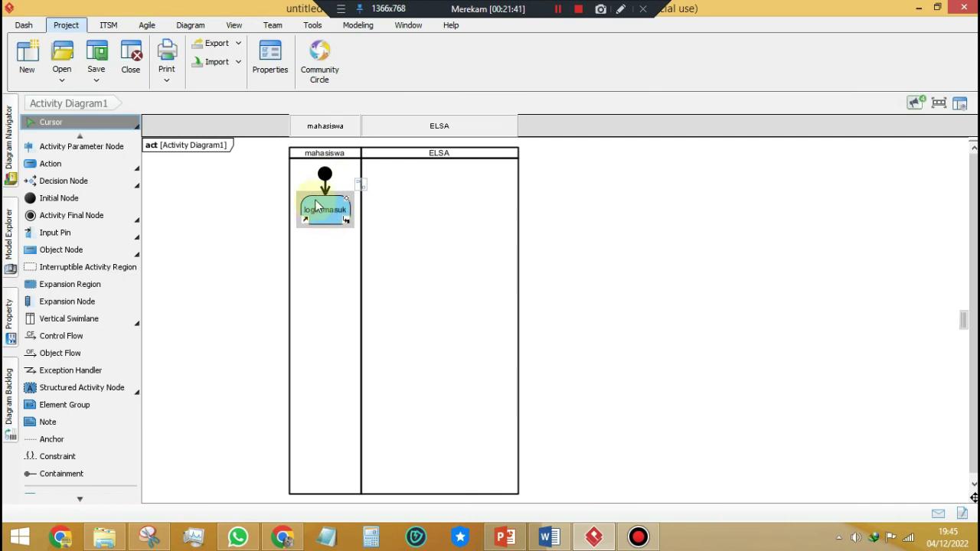
click(333, 211)
drag(333, 215, 444, 186)
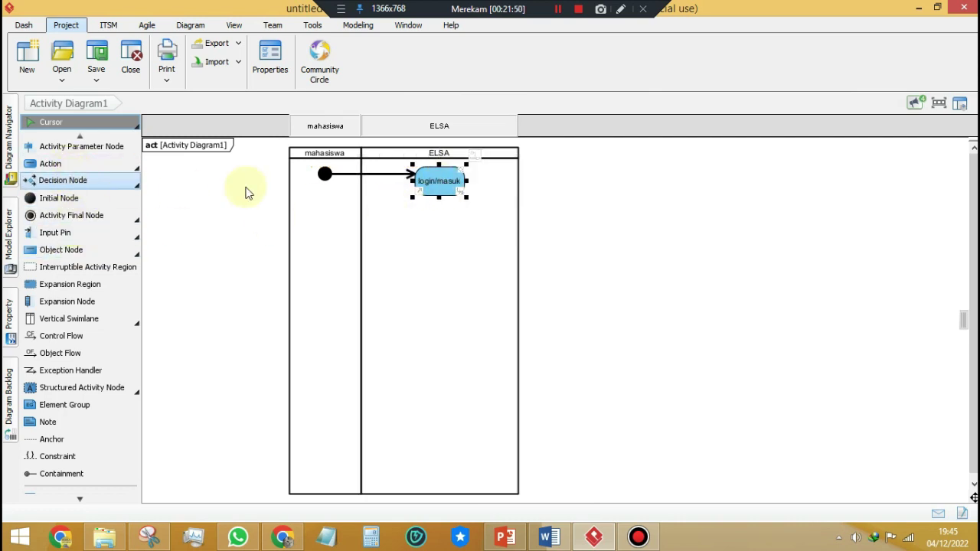
drag(326, 174, 326, 181)
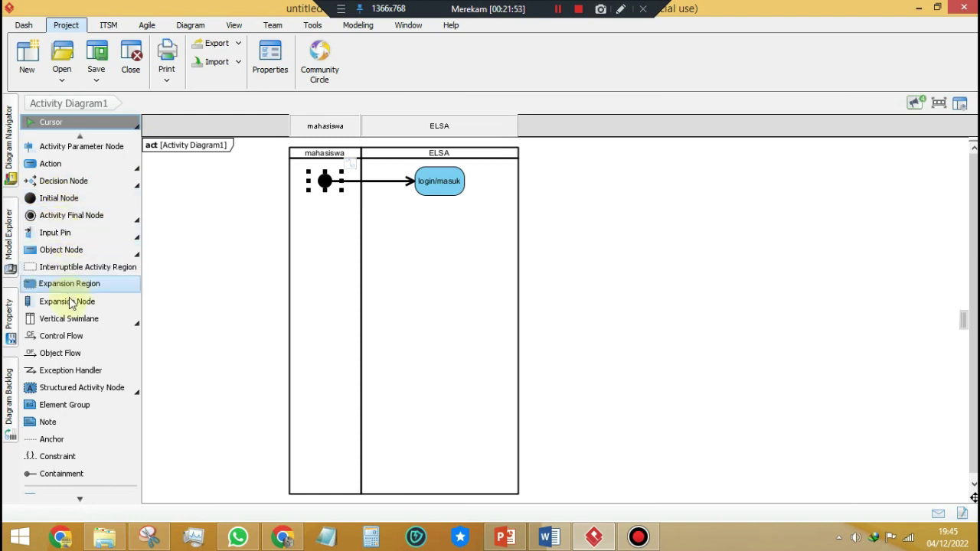
Add a decision node named apakah valid? below login/masuk in the ELSA partition and enlarge its diamond
click(74, 181)
click(431, 230)
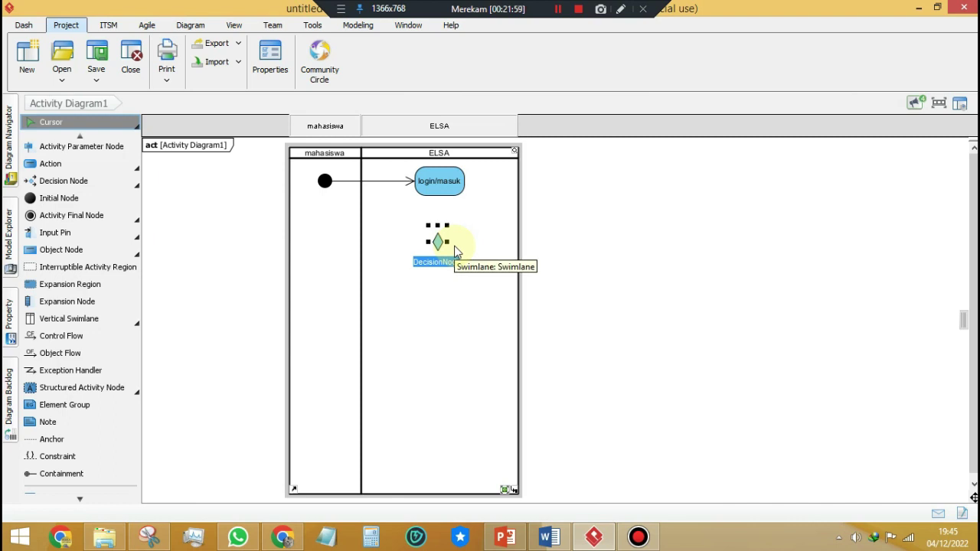
text(apakah vali)
key(Return)
mouse_move(449, 242)
mouse_down()
mouse_move(476, 241)
mouse_move(457, 282)
mouse_move(437, 253)
mouse_up()
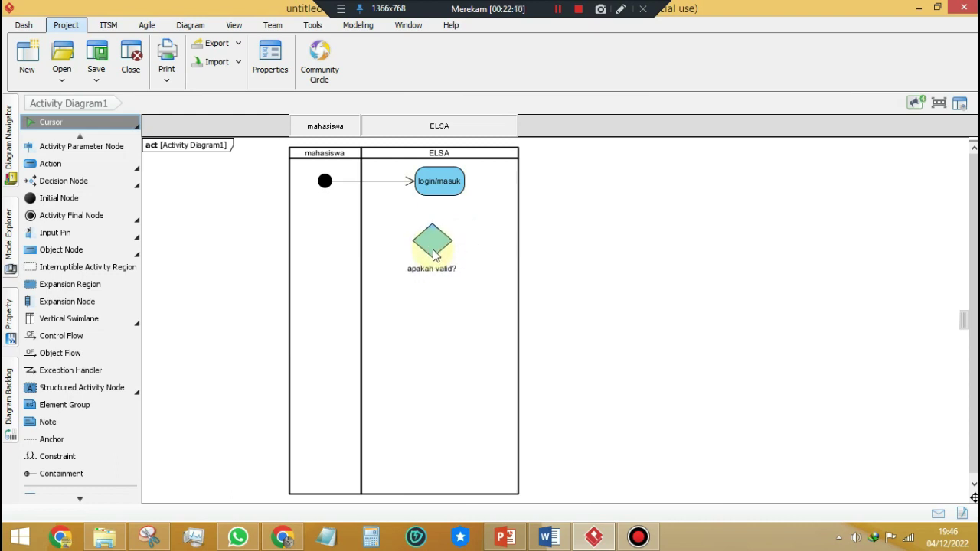
click(571, 248)
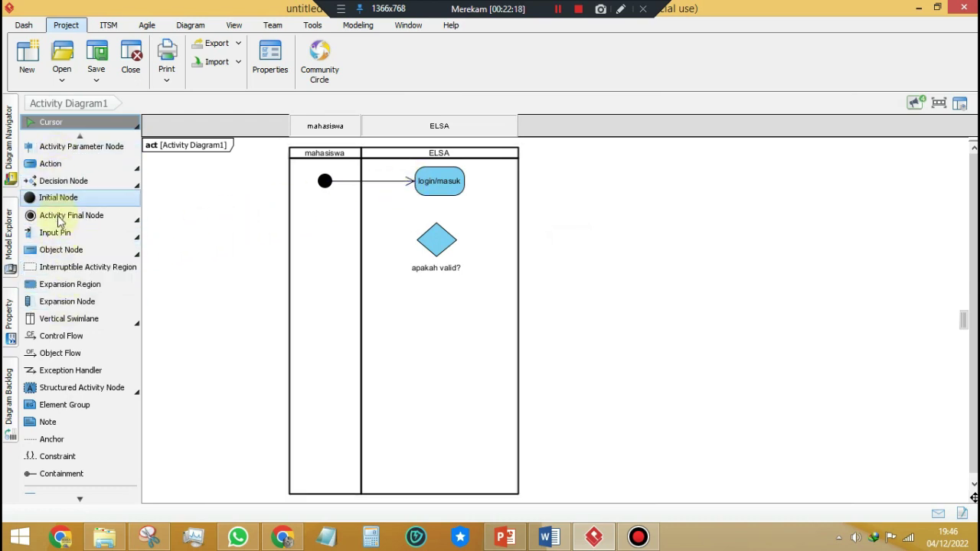
Connect login/masuk to the decision node with a control flow, placing login/masuk below the initial node and the decision level with it
click(64, 337)
drag(436, 182, 440, 238)
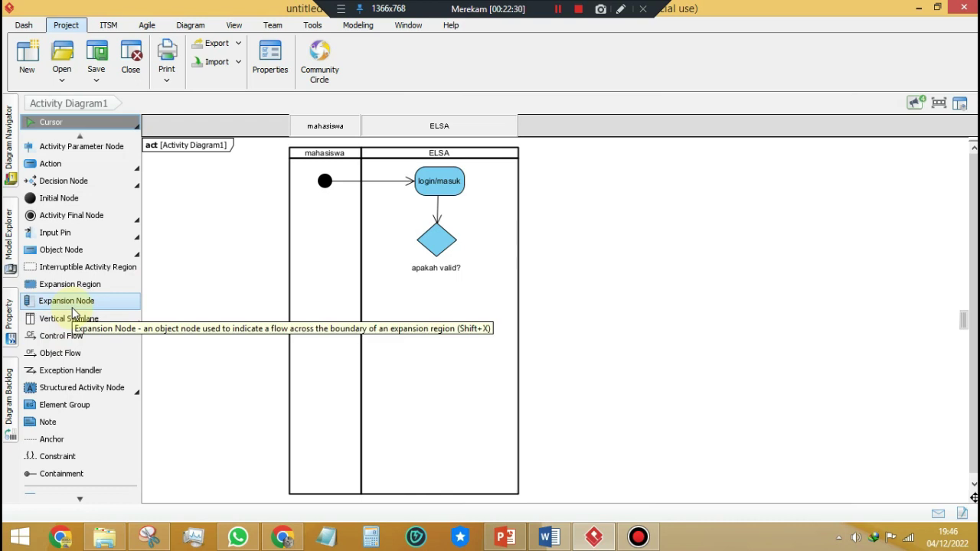
drag(434, 188, 324, 229)
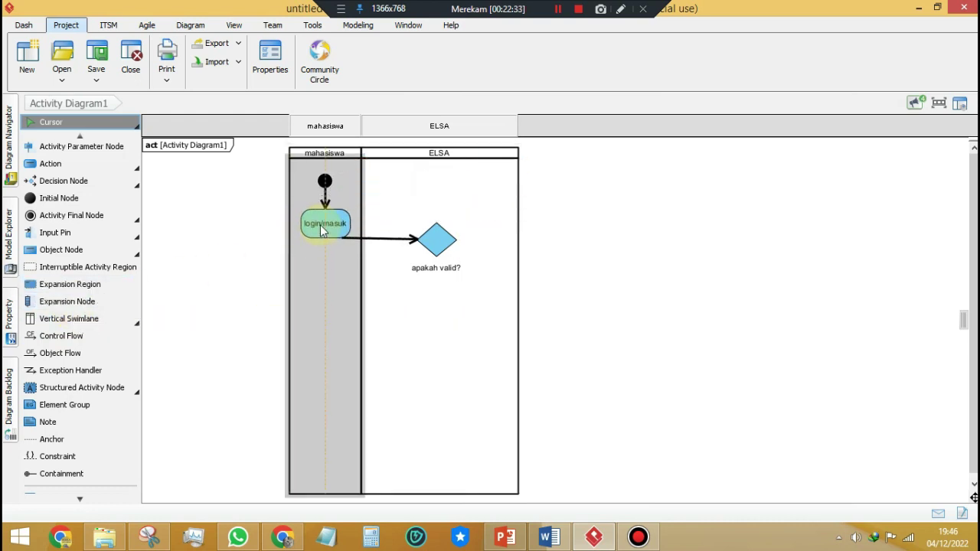
drag(455, 243, 452, 228)
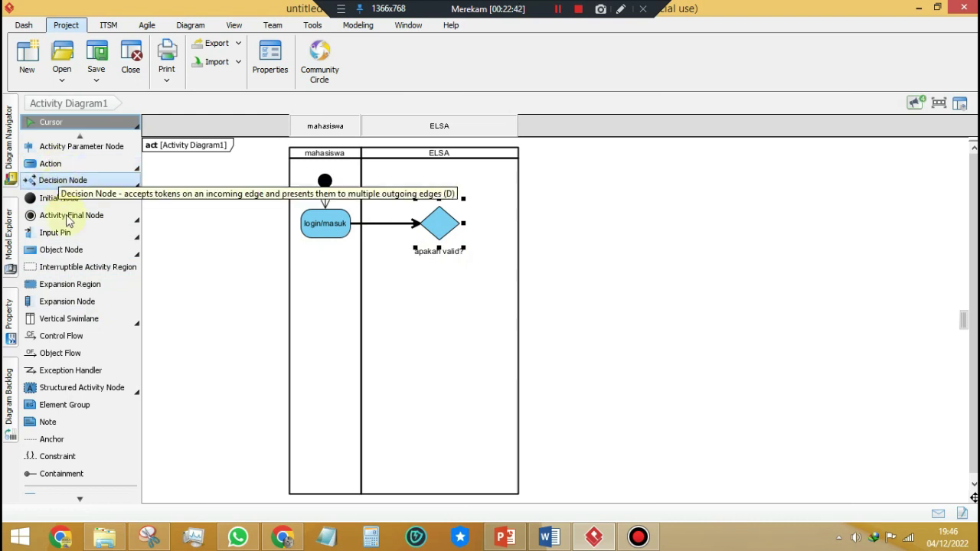
click(71, 339)
drag(439, 223, 444, 284)
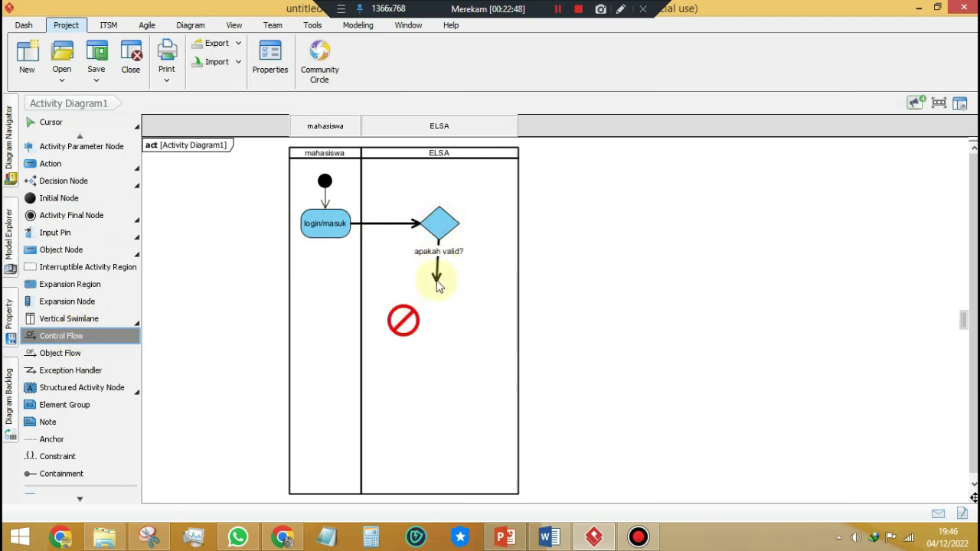
mouse_move(440, 281)
mouse_down()
mouse_move(426, 265)
mouse_move(441, 281)
mouse_up()
right_click(441, 280)
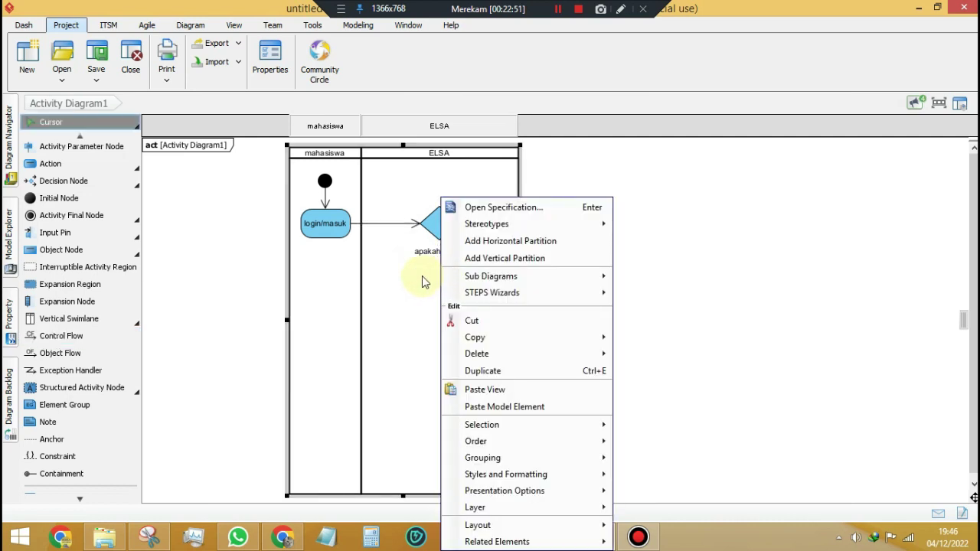
click(422, 275)
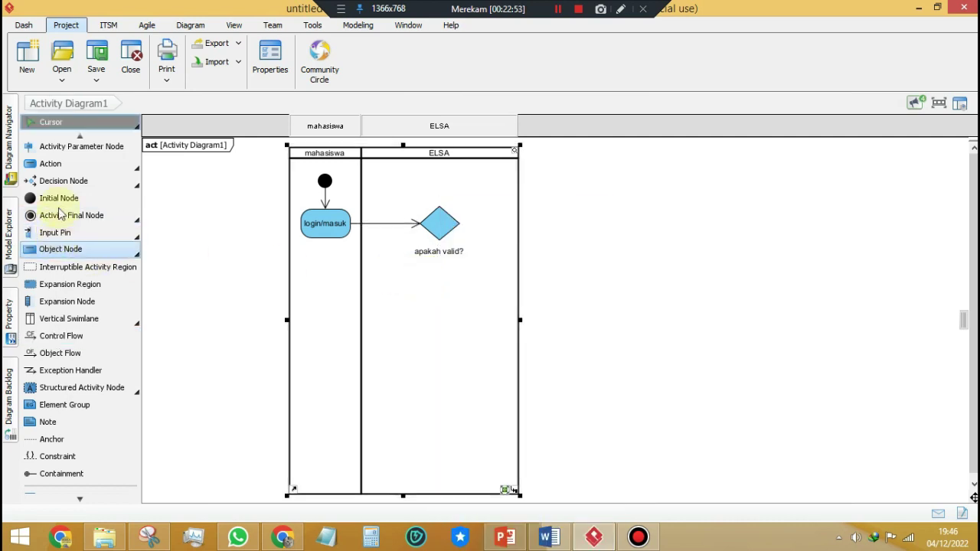
Add an action named pilih kelas in the ELSA partition, centred below the apakah valid? decision node
click(54, 163)
click(437, 274)
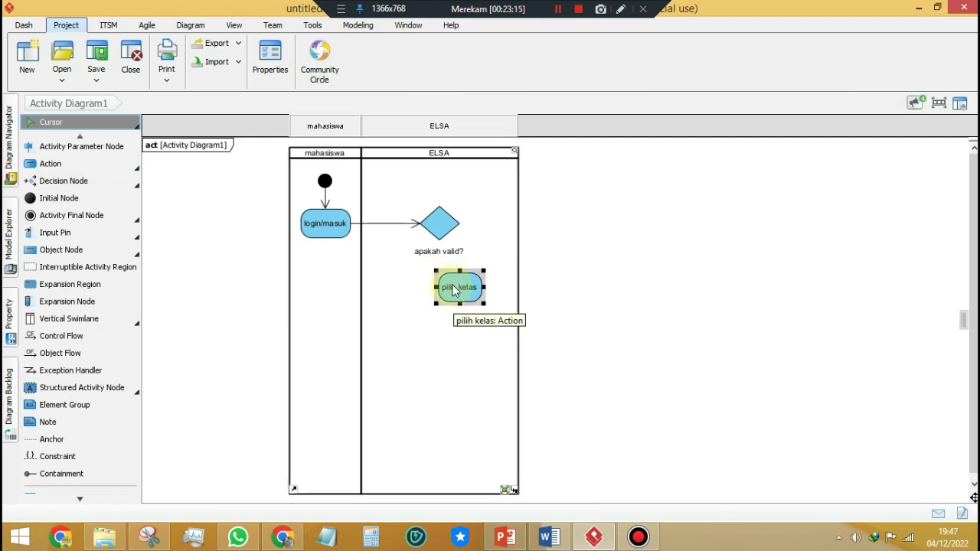
drag(451, 284, 430, 287)
Draw a control flow from the apakah valid? decision node down to the pilih kelas action
click(450, 229)
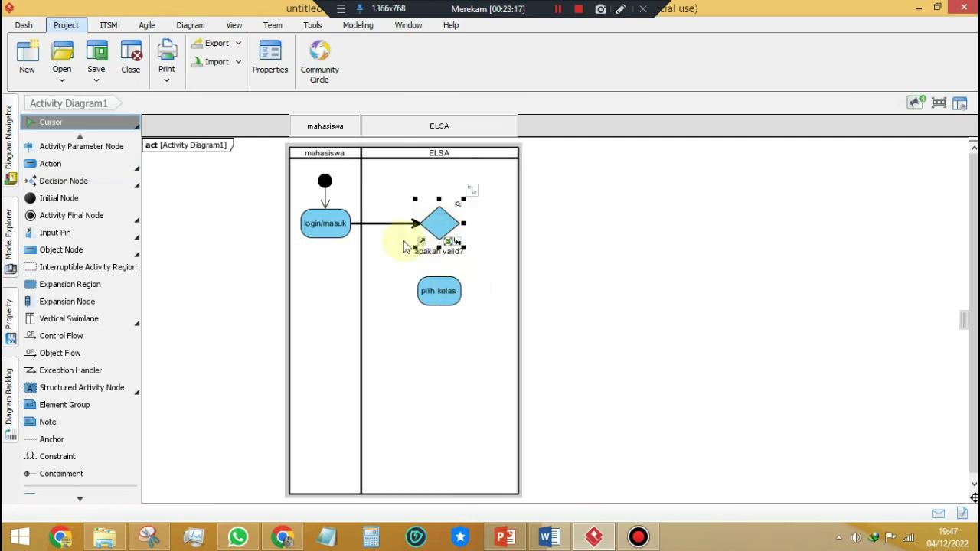
click(57, 336)
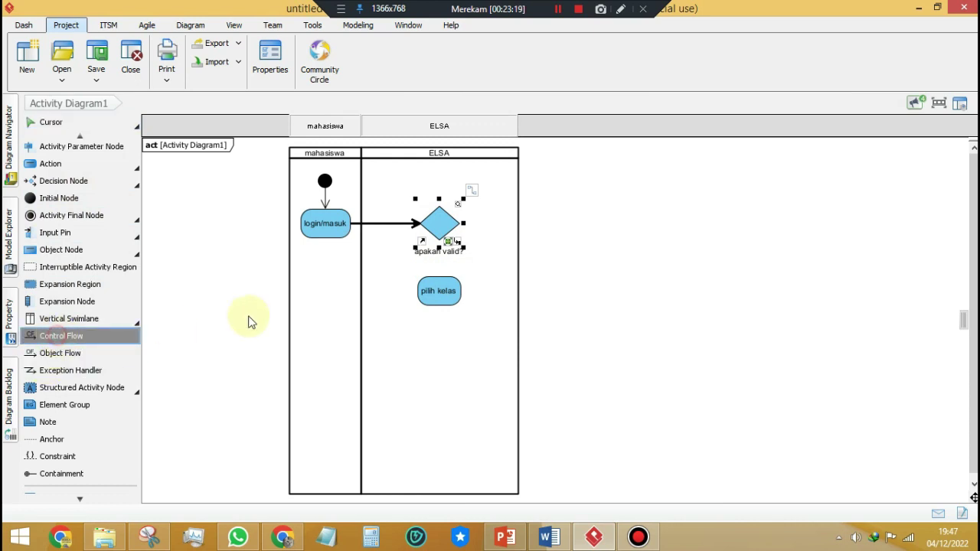
drag(439, 224, 444, 291)
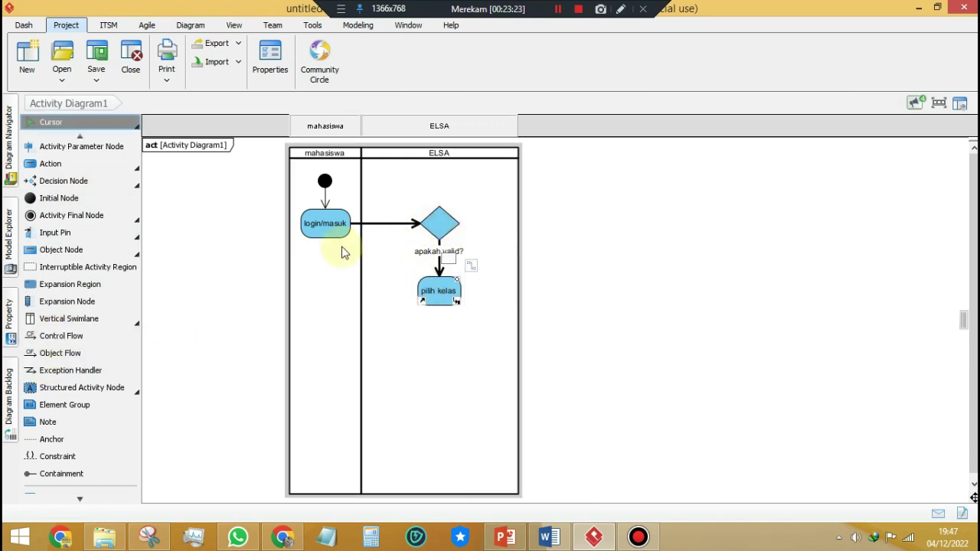
click(322, 232)
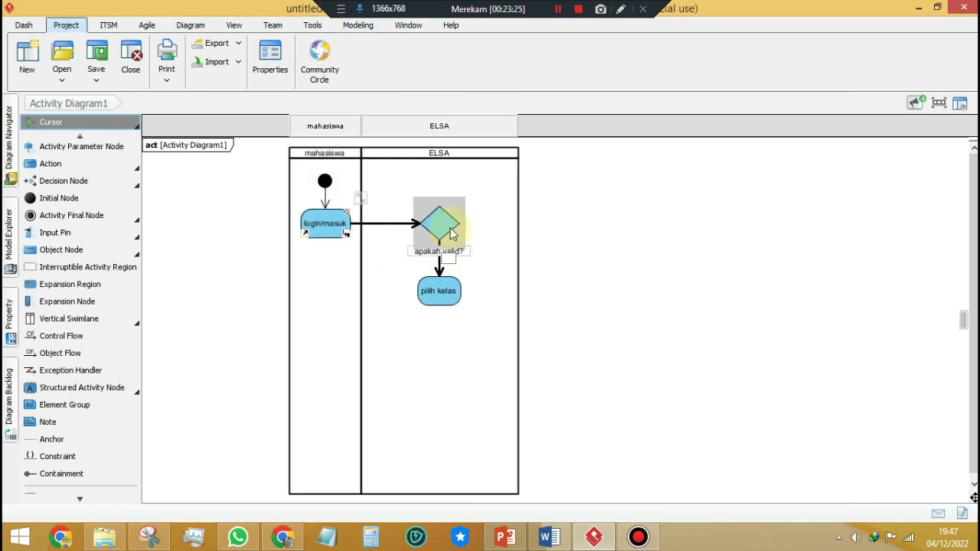
click(448, 226)
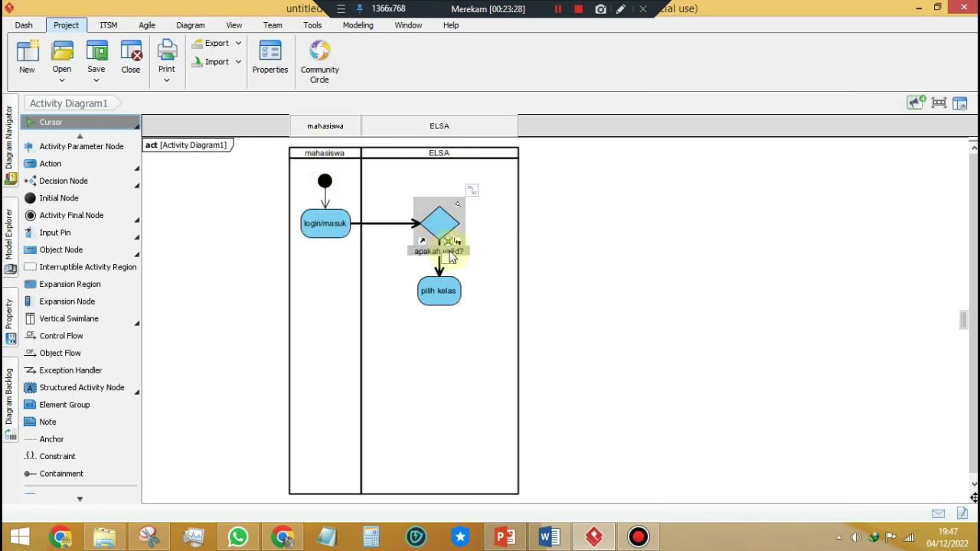
click(441, 226)
Move the pilih kelas action slightly lower and label the control flow leading to it YA
drag(447, 293, 447, 311)
click(440, 269)
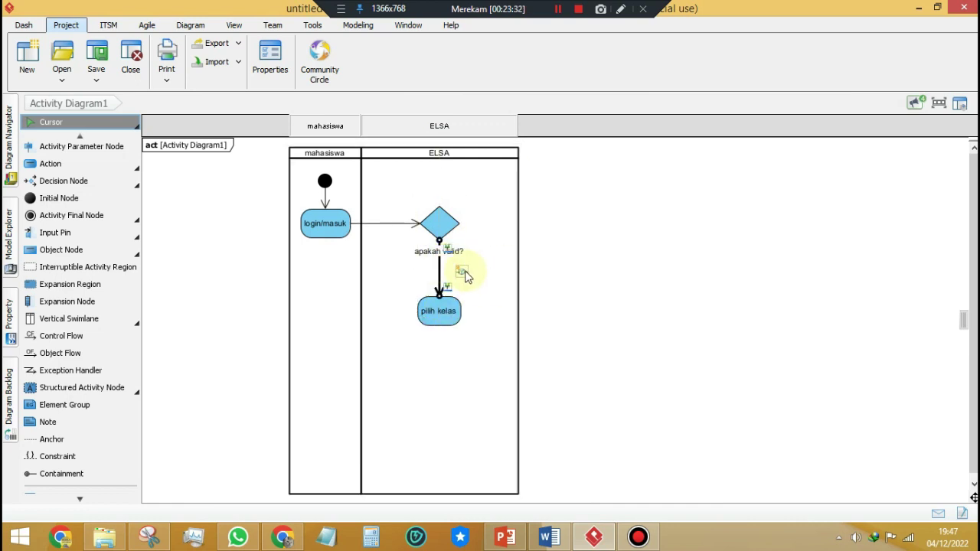
click(461, 272)
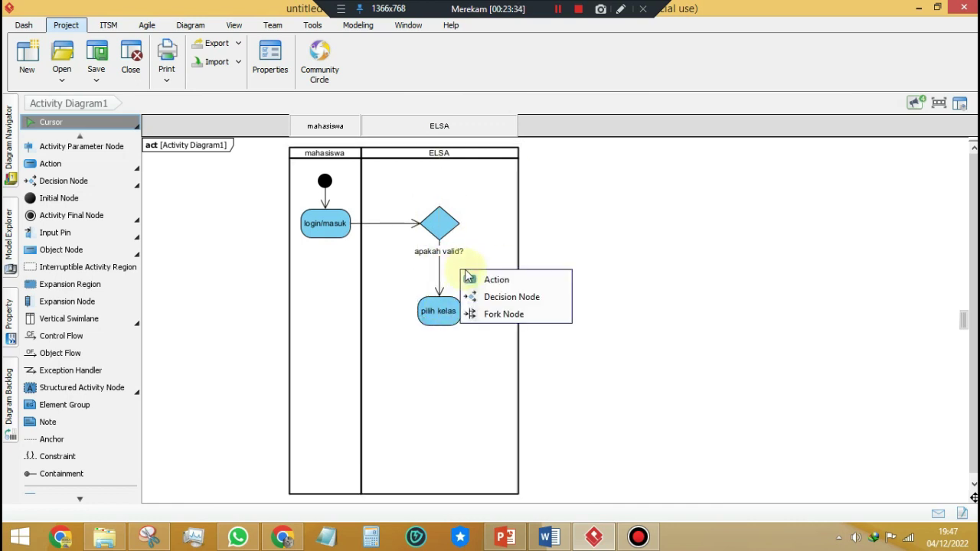
click(438, 273)
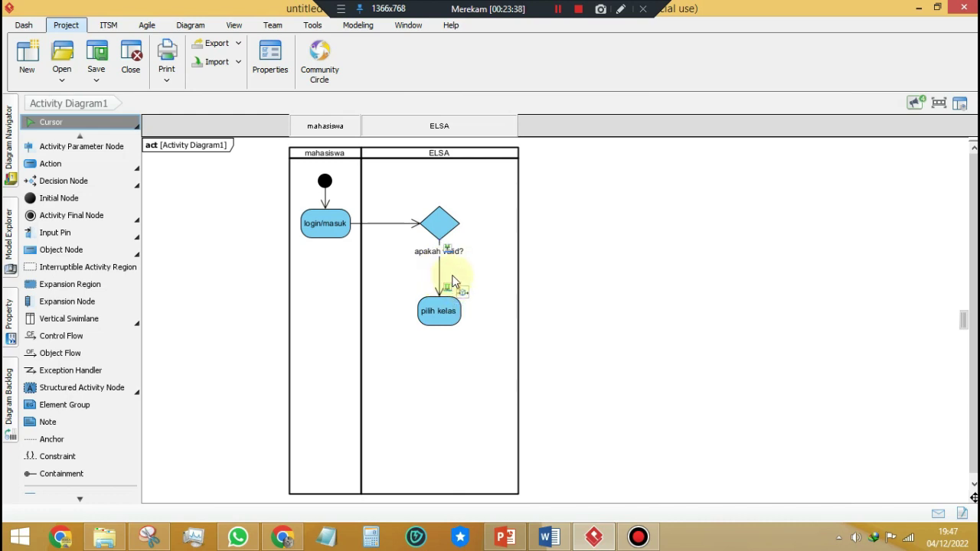
click(440, 268)
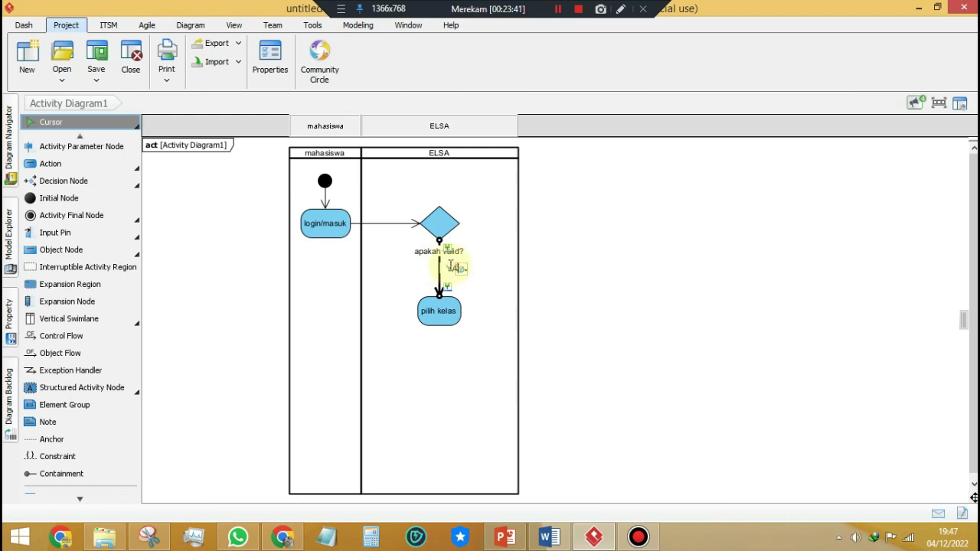
text(YA)
Draw a control flow from the apakah valid? decision node back to login/masuk, routed squarely above both nodes
click(78, 337)
drag(437, 220, 356, 197)
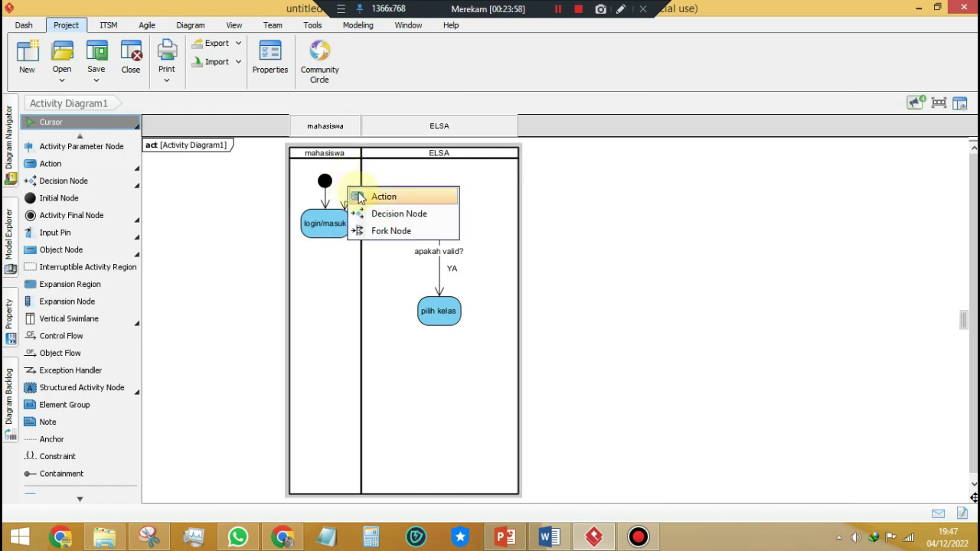
click(489, 199)
drag(370, 212, 344, 187)
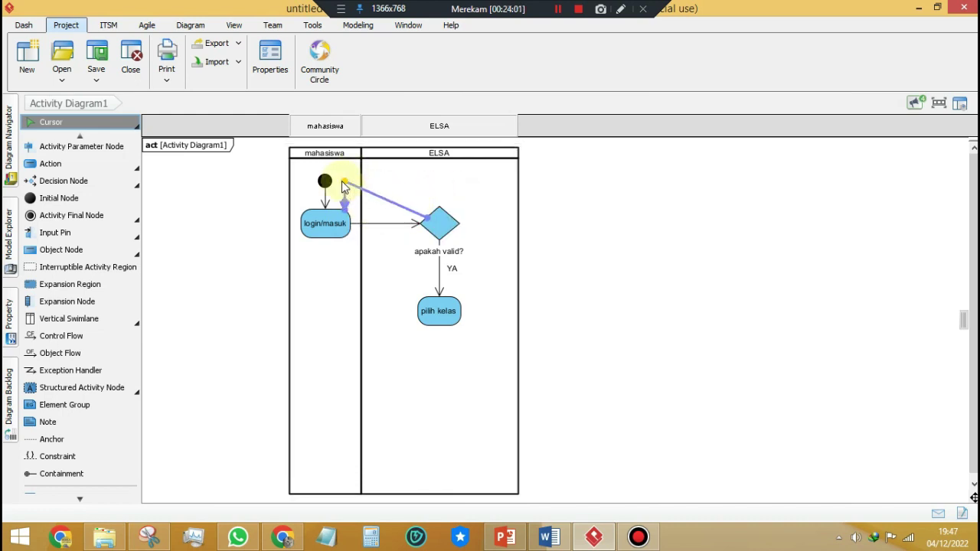
click(399, 205)
drag(441, 180, 442, 181)
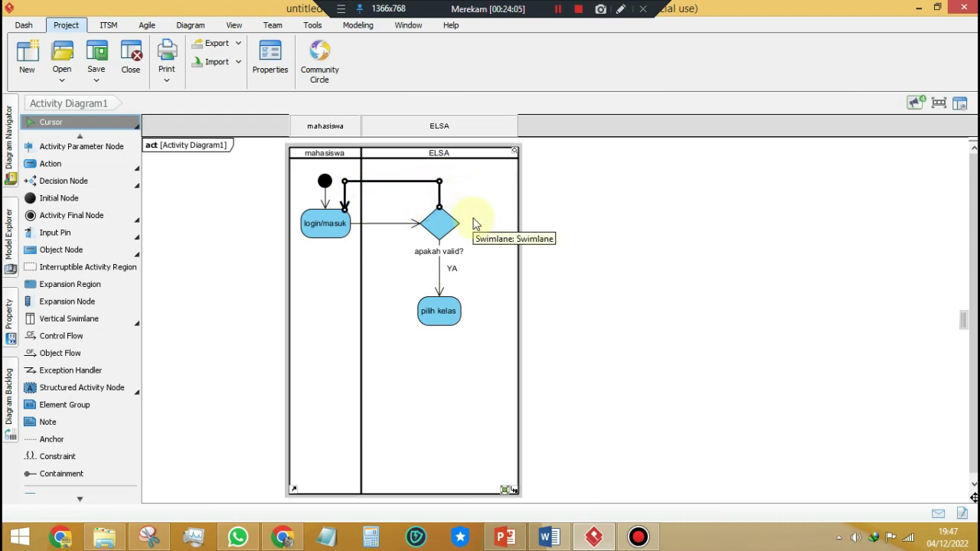
Label the control flow returning from apakah valid? to login/masuk TIDAK
click(392, 183)
click(385, 213)
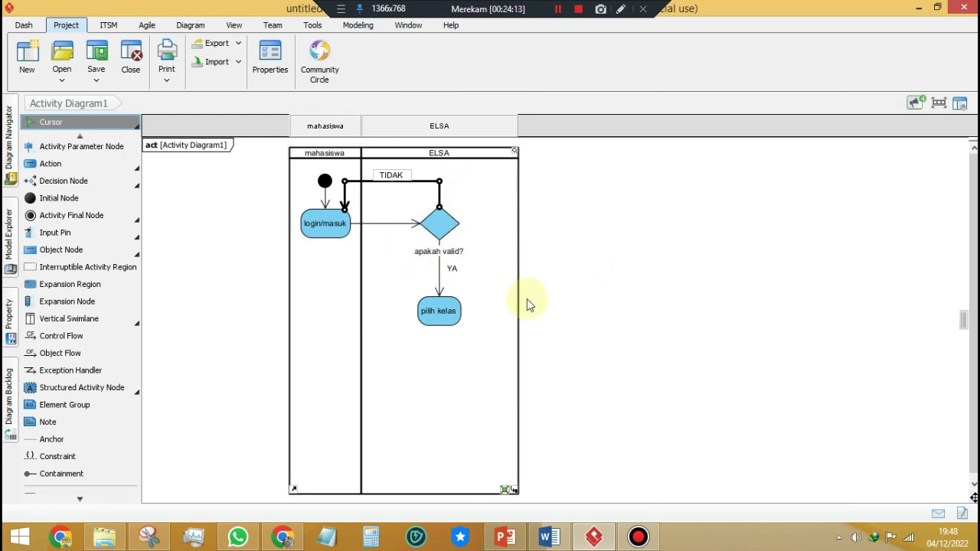
click(467, 274)
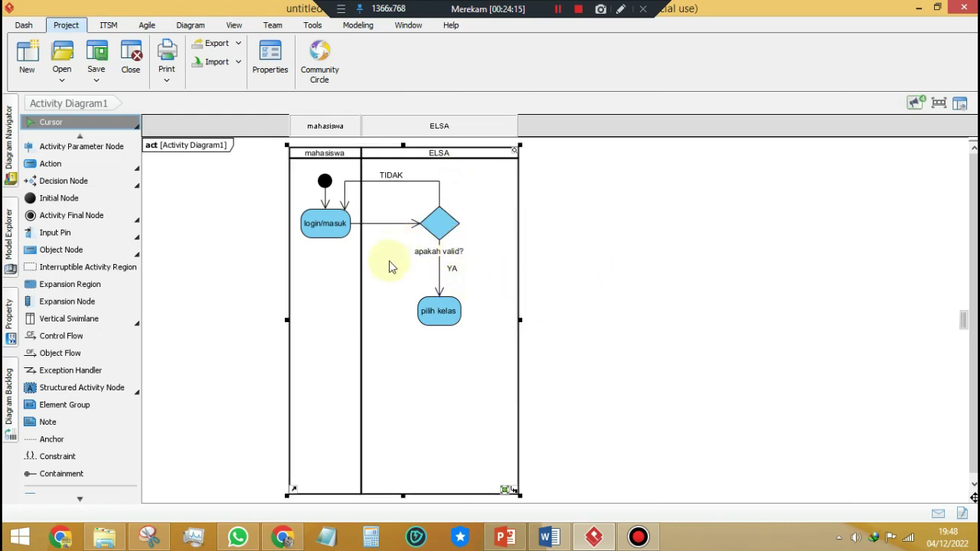
Nudge the pilih kelas action slightly and lower the YA label beside its incoming control flow
click(441, 314)
mouse_move(441, 316)
mouse_down()
mouse_move(440, 305)
mouse_move(441, 320)
mouse_up()
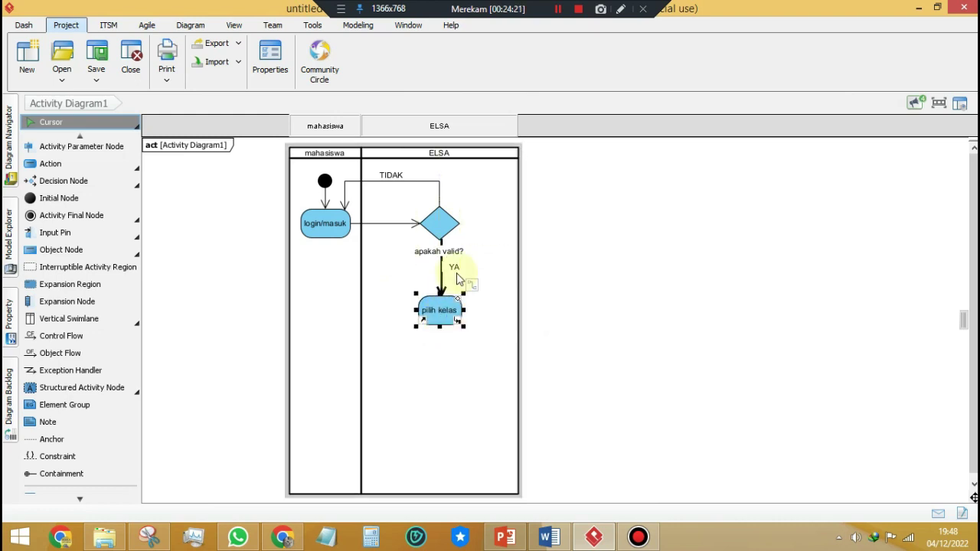
click(563, 293)
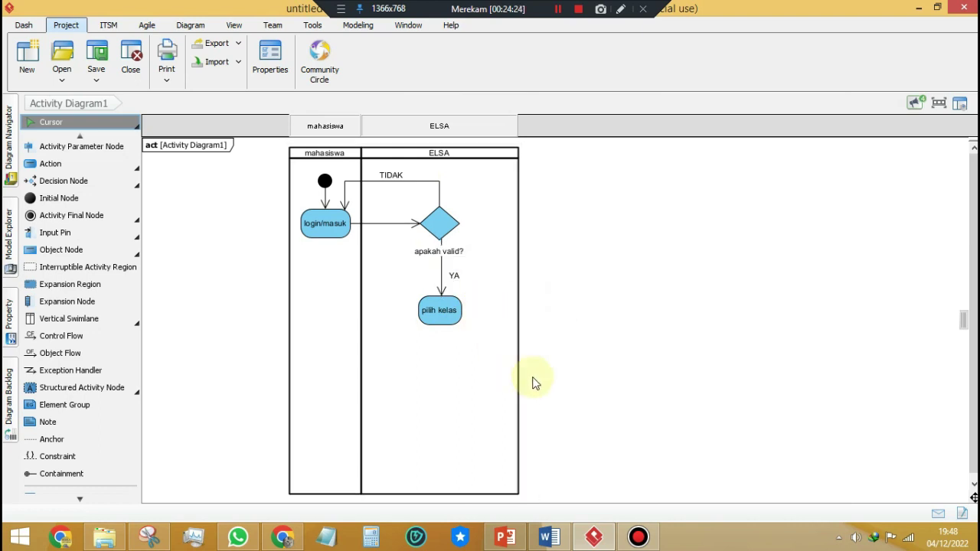
Add an action named mengumpulkan tugas in the ELSA partition, centred below pilih kelas
click(441, 317)
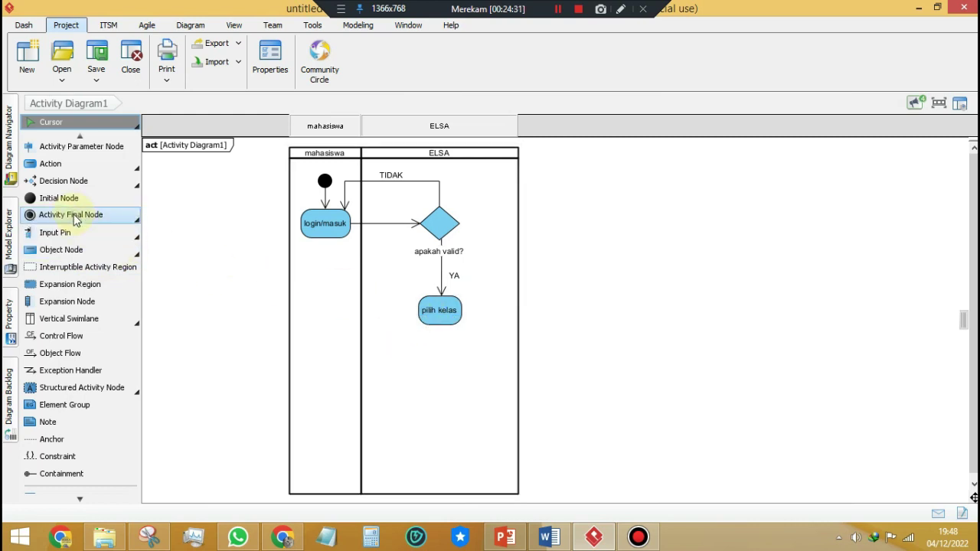
click(62, 164)
click(431, 350)
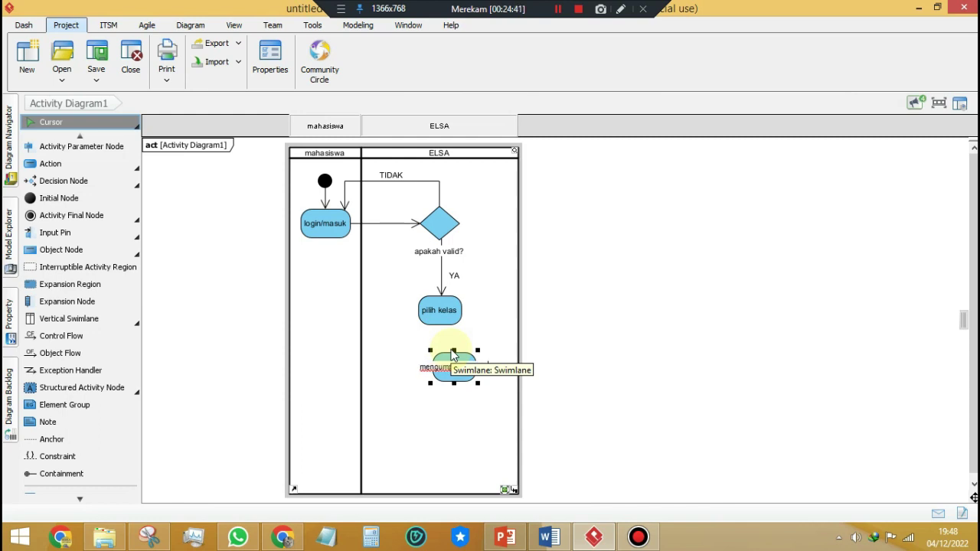
key(Return)
drag(457, 376, 400, 382)
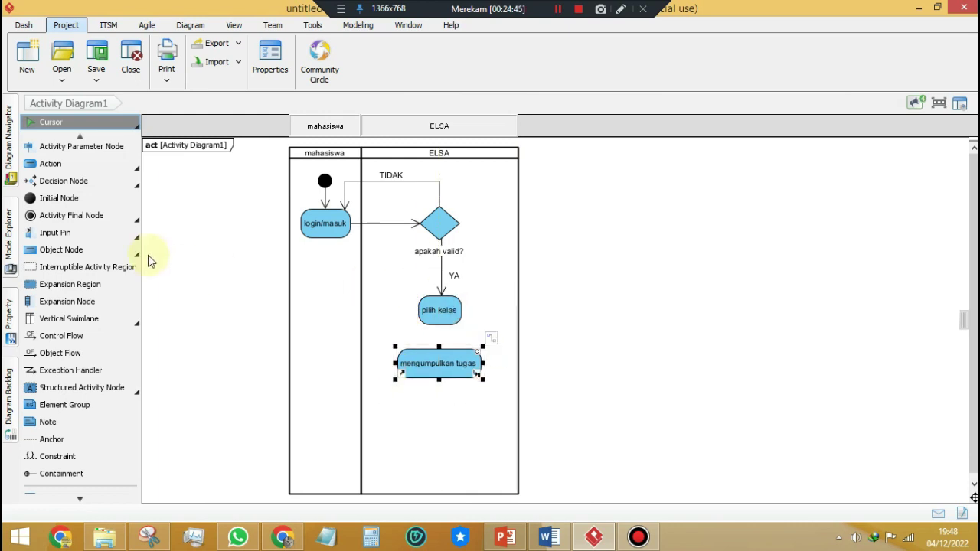
Draw an unlabelled control flow from pilih kelas down to mengumpulkan tugas
click(61, 336)
drag(439, 313, 438, 366)
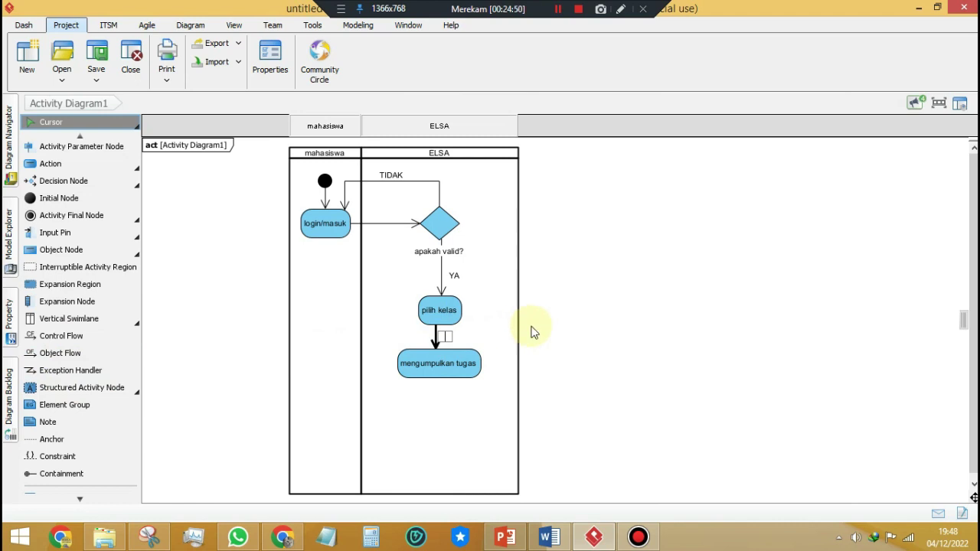
click(435, 337)
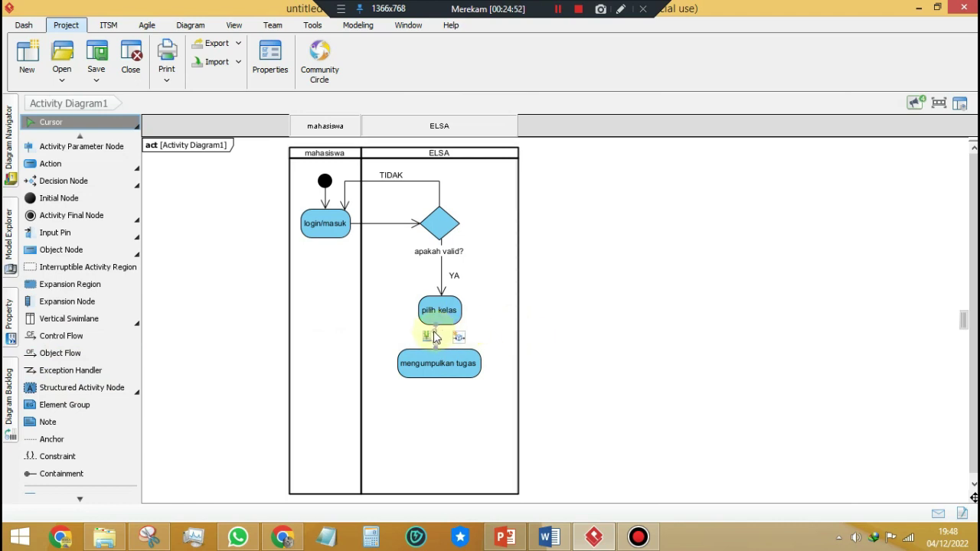
Add a decision node named apakah sudah benar? below mengumpulkan tugas in the ELSA partition
click(58, 199)
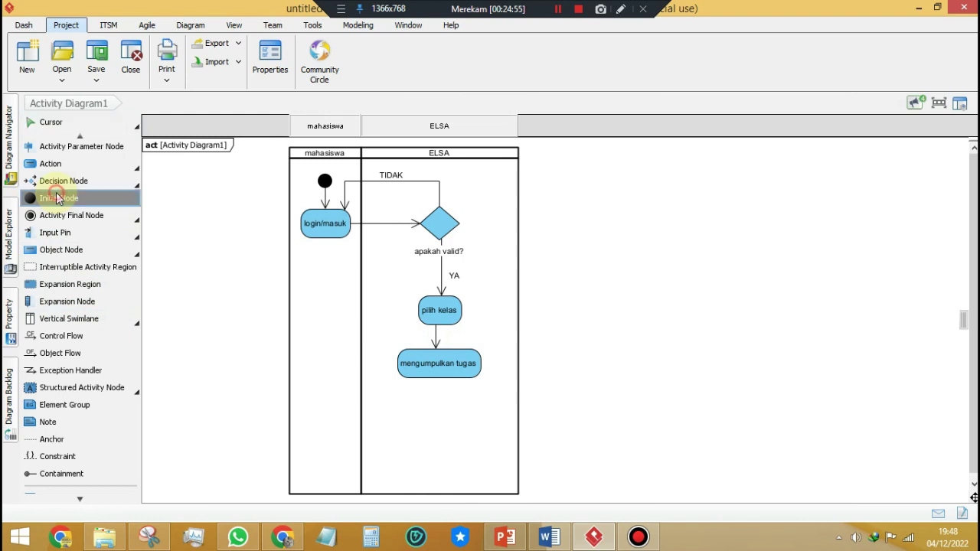
click(55, 180)
click(432, 409)
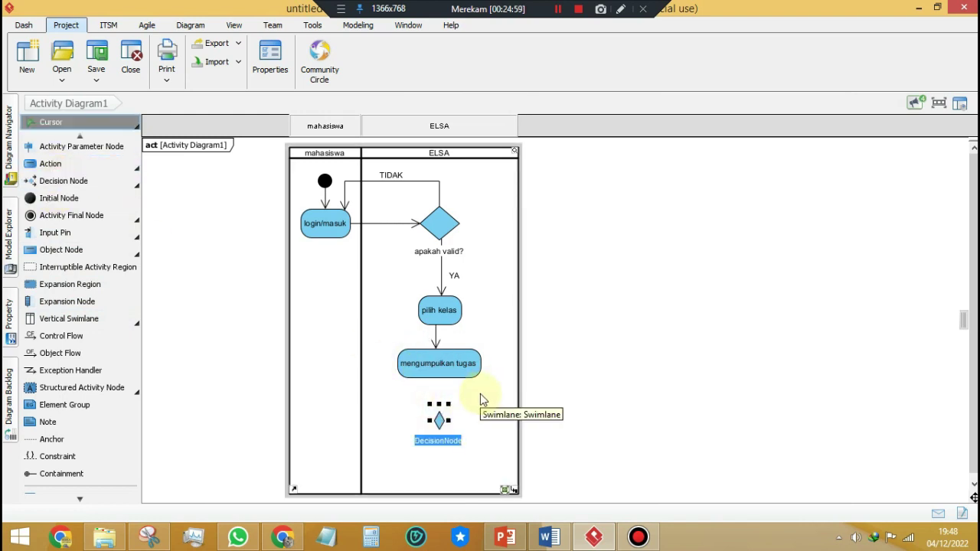
text(apakah)
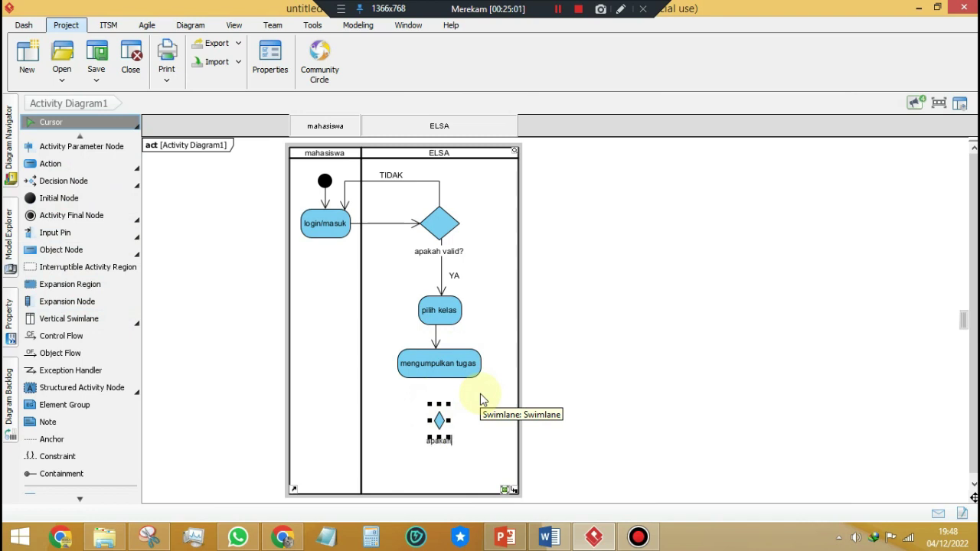
text( sudah benar?)
key(Return)
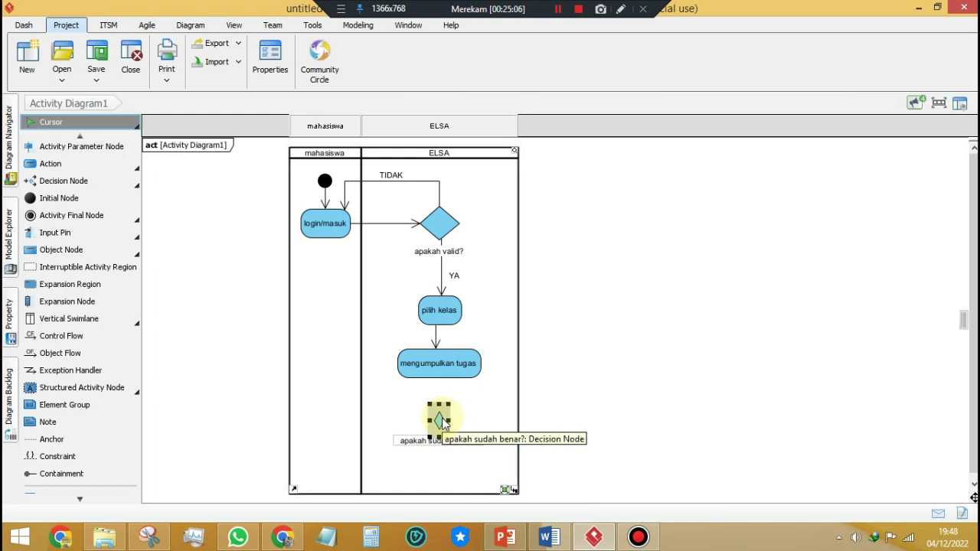
Enlarge the apakah sudah benar? decision node and draw a control flow to it from mengumpulkan tugas
mouse_move(449, 437)
mouse_down()
mouse_move(483, 454)
mouse_move(442, 441)
mouse_move(460, 419)
mouse_move(437, 419)
mouse_up()
drag(442, 368, 441, 430)
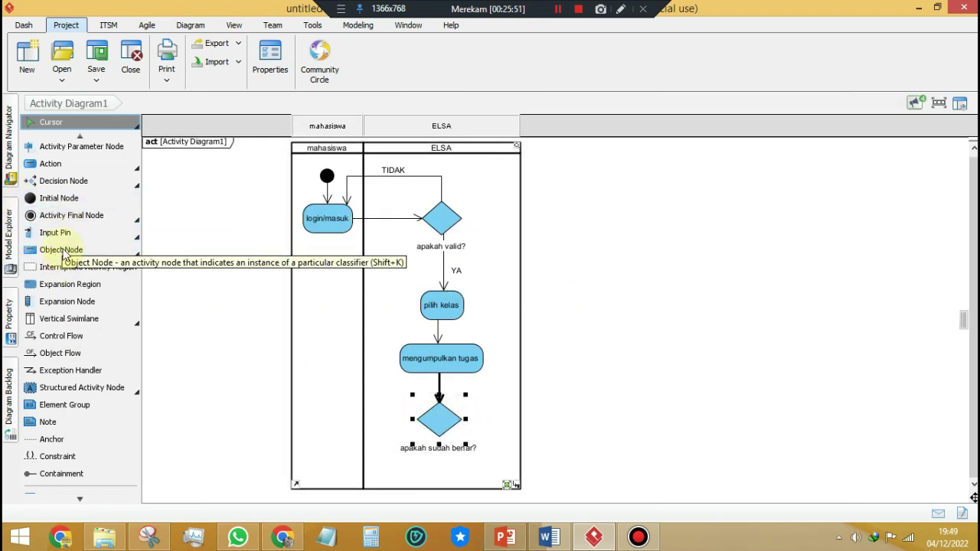
Add an action named tugas terkumpul low in the mahasiswa partition and draw a control flow labelled YA to it from apakah sudah benar?
click(55, 163)
click(320, 426)
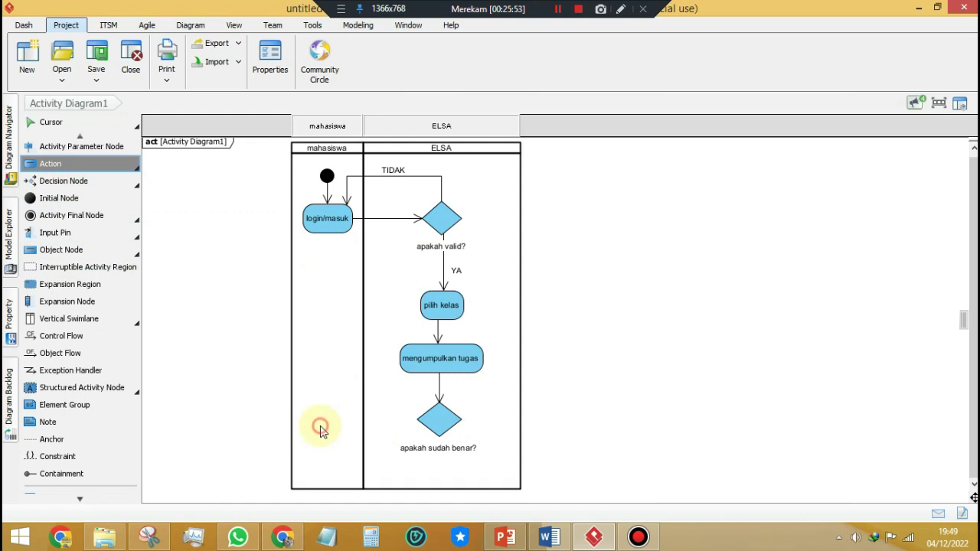
drag(334, 433, 320, 425)
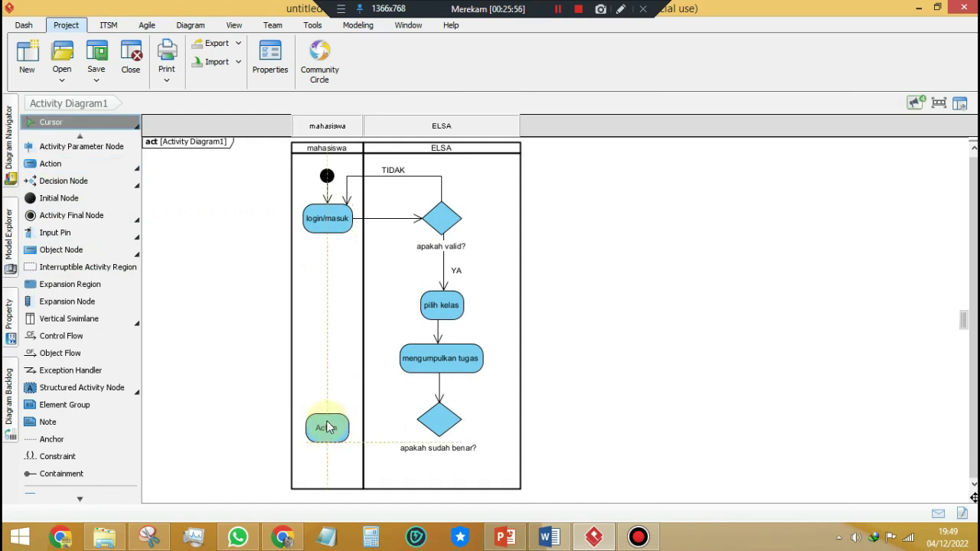
double_click(322, 427)
text(tugas ters)
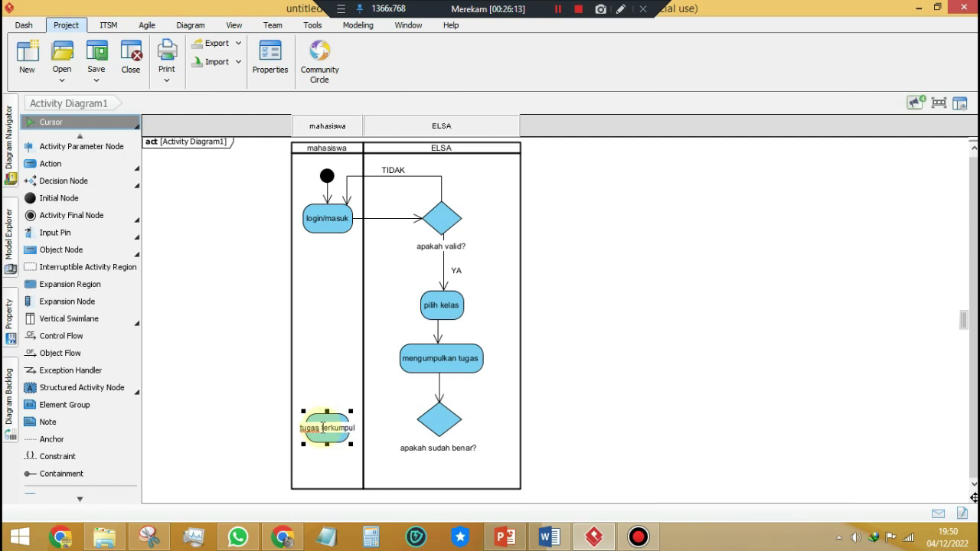
click(62, 335)
drag(439, 419, 337, 425)
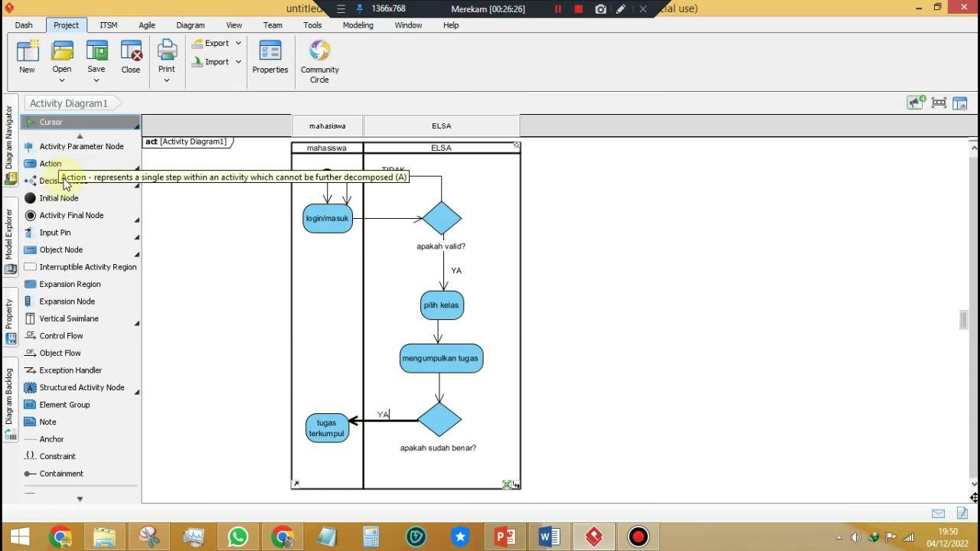
Draw a control flow labelled TIDAK from apakah sudah benar? back to mengumpulkan tugas, routed around their right side
click(453, 413)
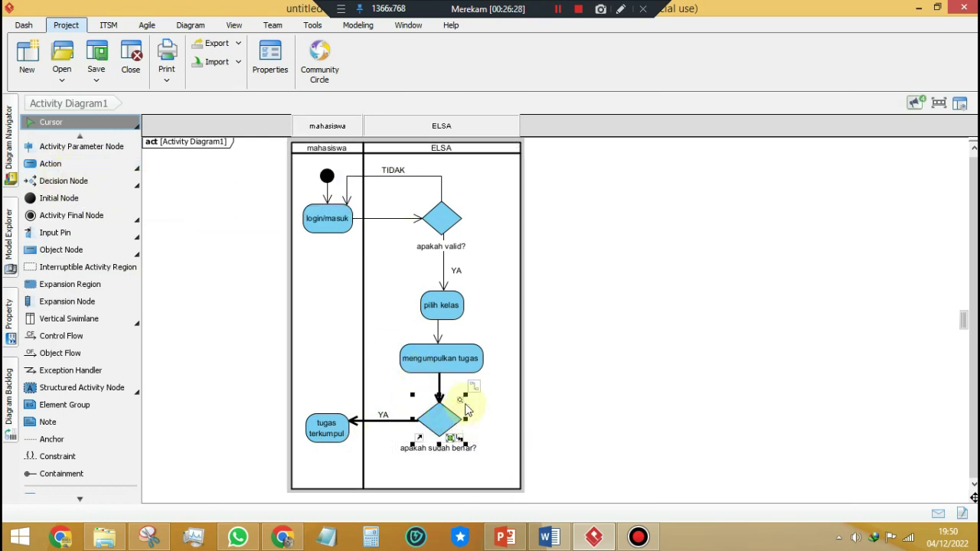
drag(475, 387, 473, 363)
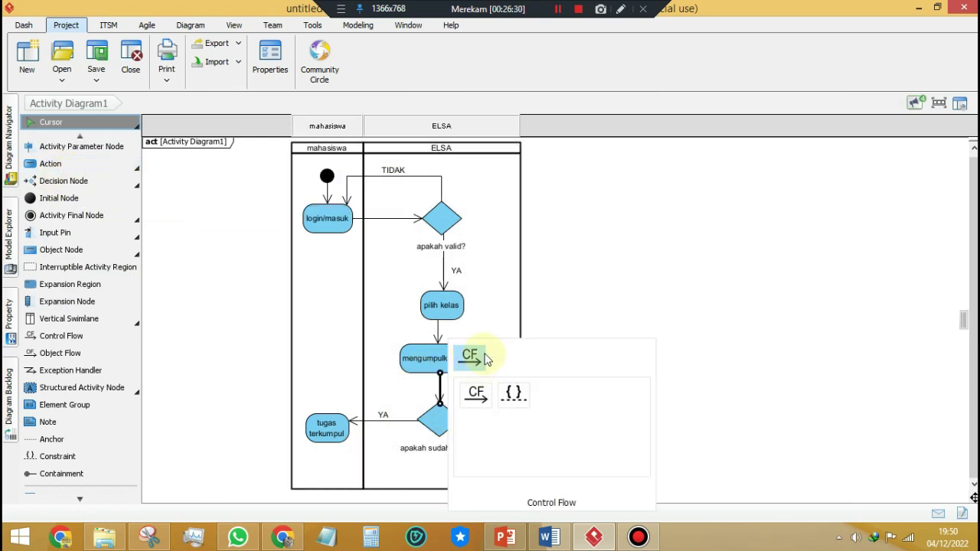
click(477, 353)
drag(441, 392, 508, 425)
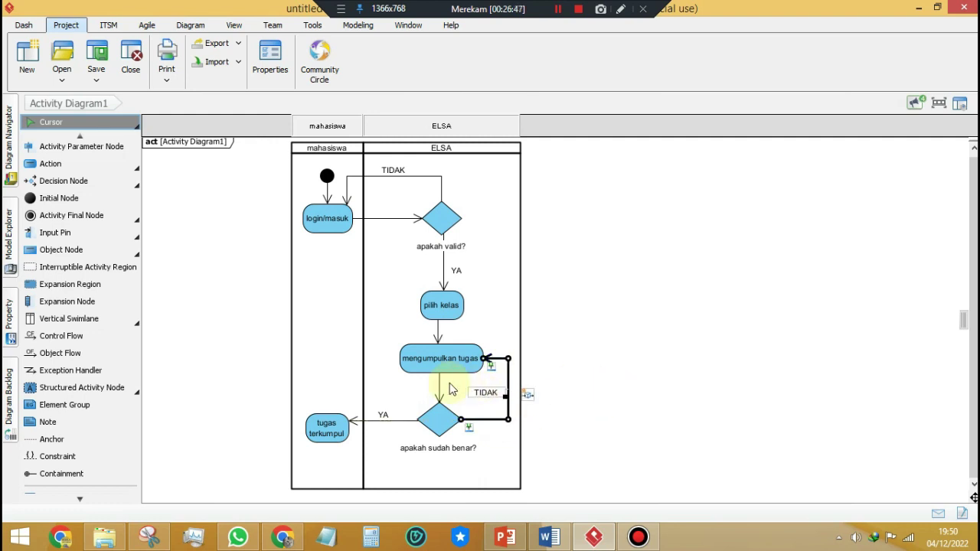
click(443, 364)
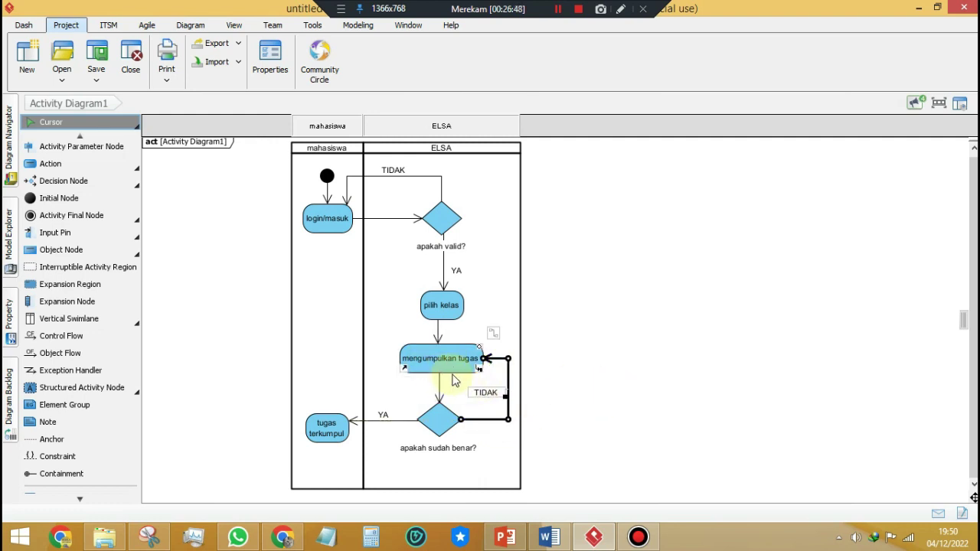
click(377, 453)
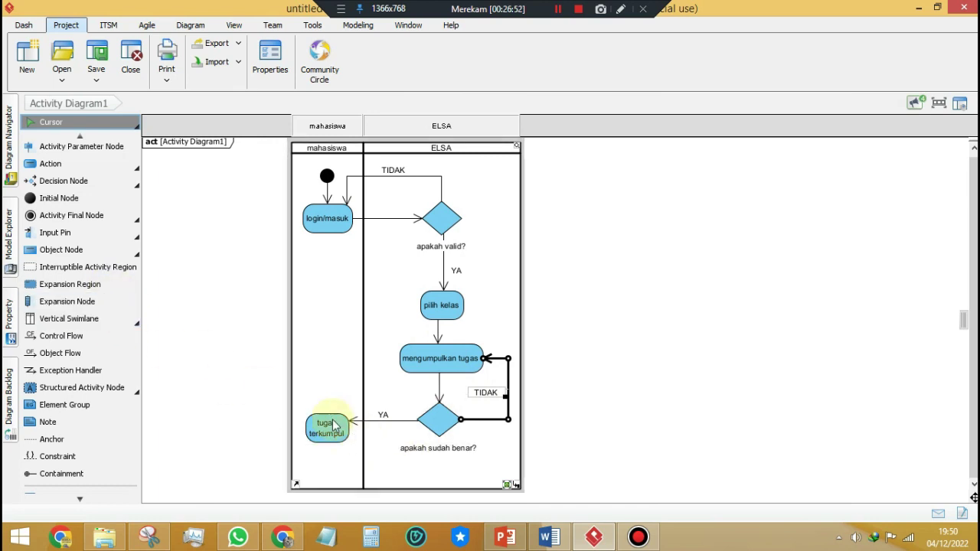
Add an activity final node centred below tugas terkumpul and connect that action to it with a control flow
click(61, 215)
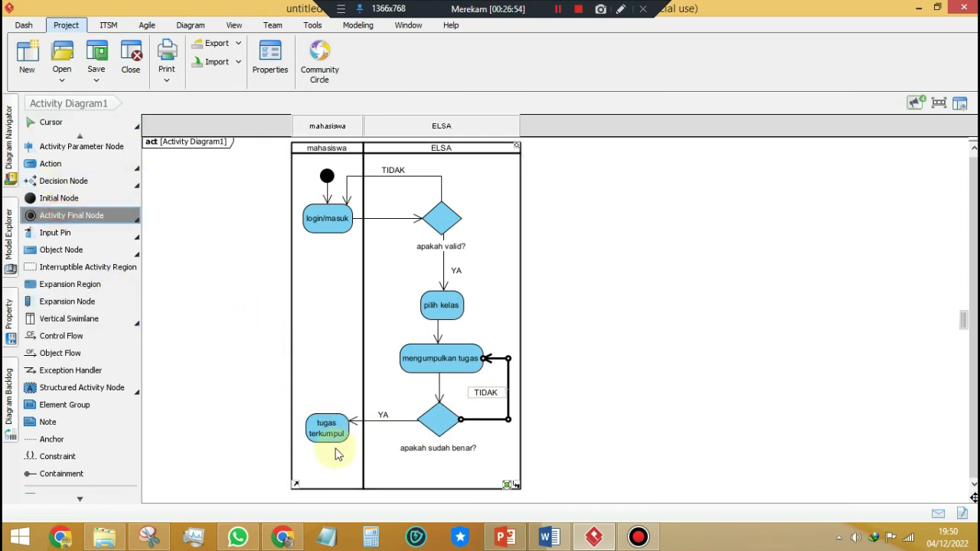
click(331, 475)
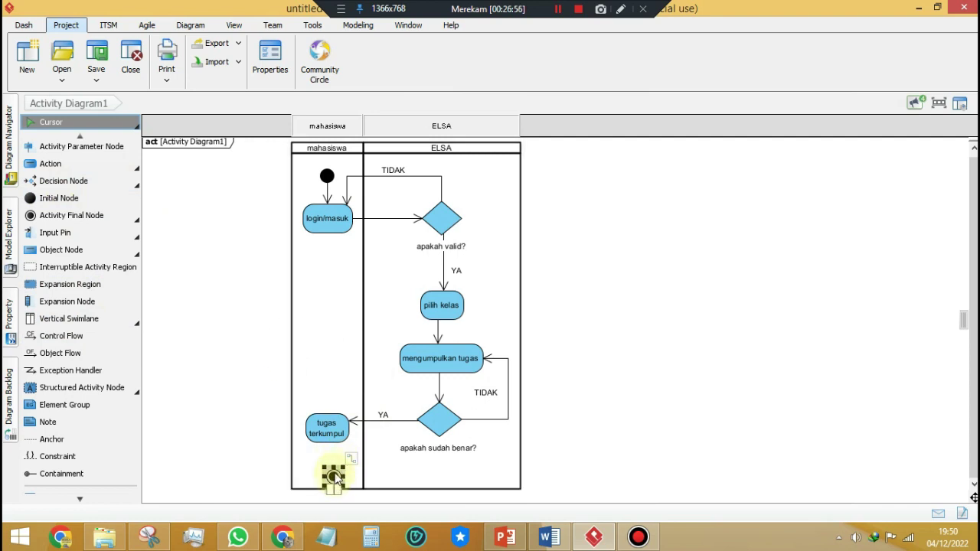
drag(335, 477, 329, 476)
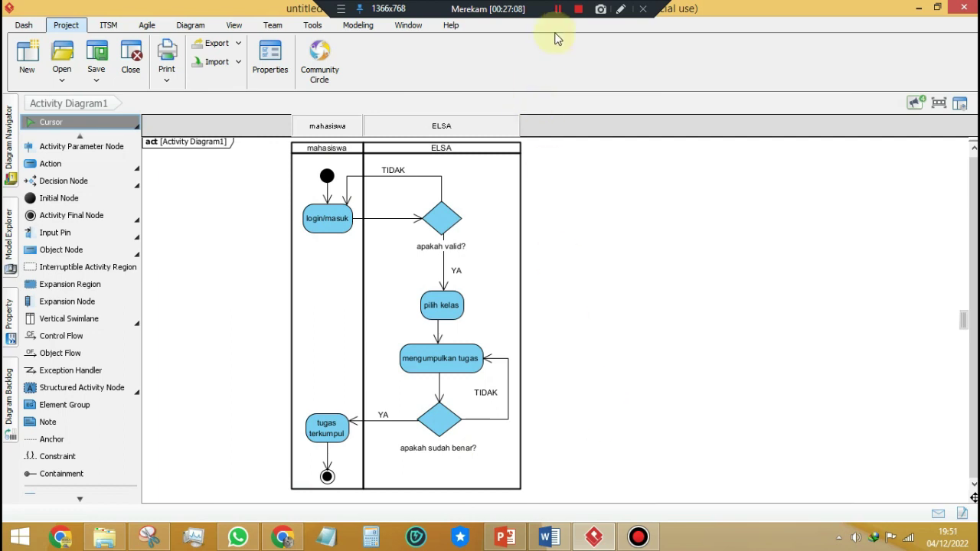
click(558, 9)
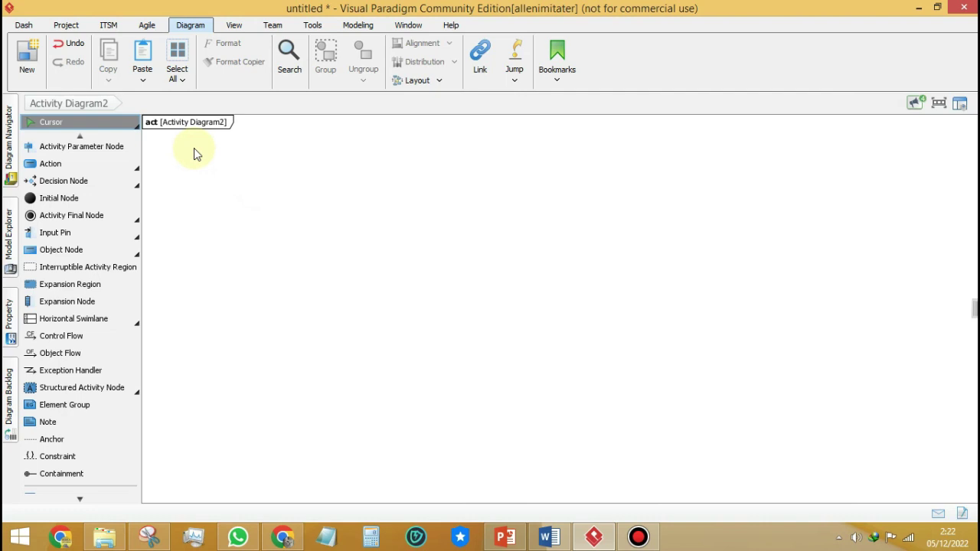
Create a new blank sequence diagram in the project, keeping the default name and root location
click(28, 68)
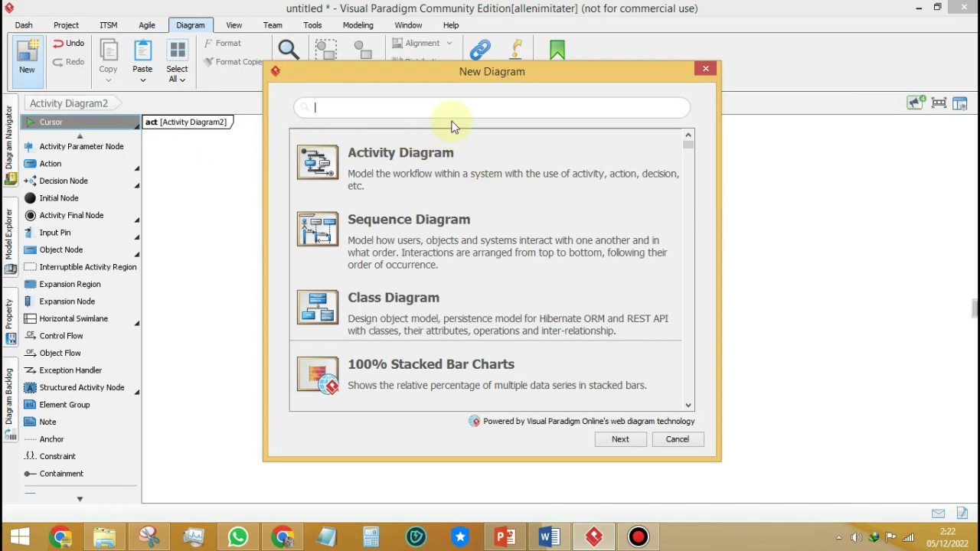
text(sq)
key(BackSpace)
text(e)
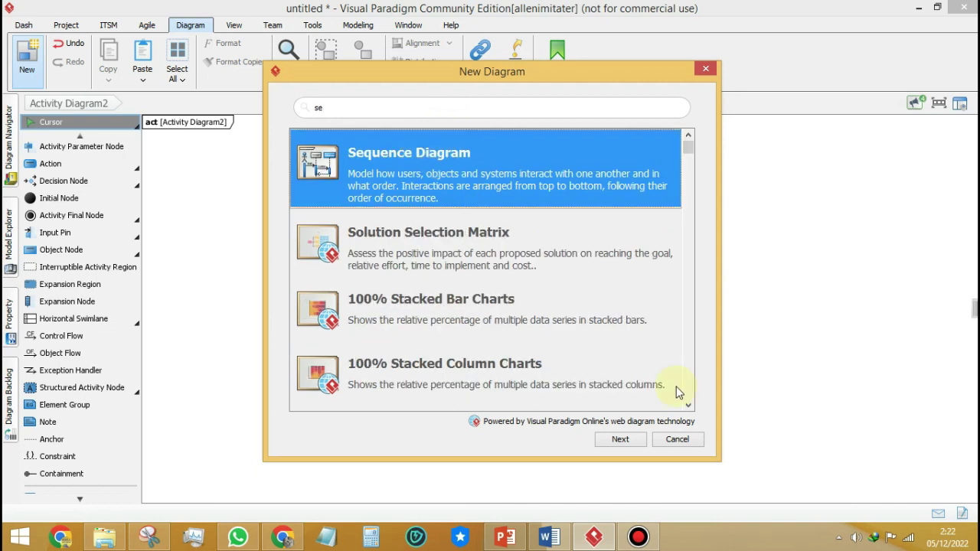
click(620, 439)
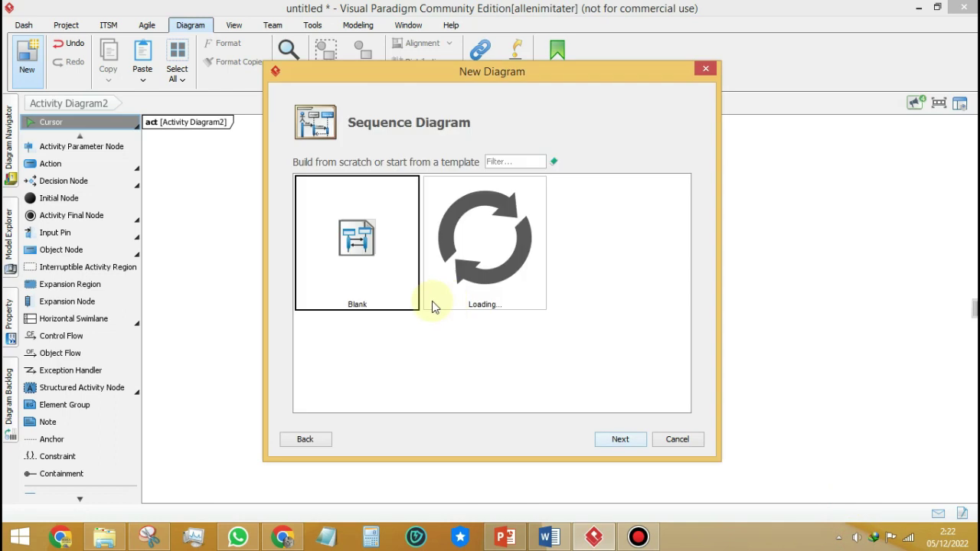
click(622, 440)
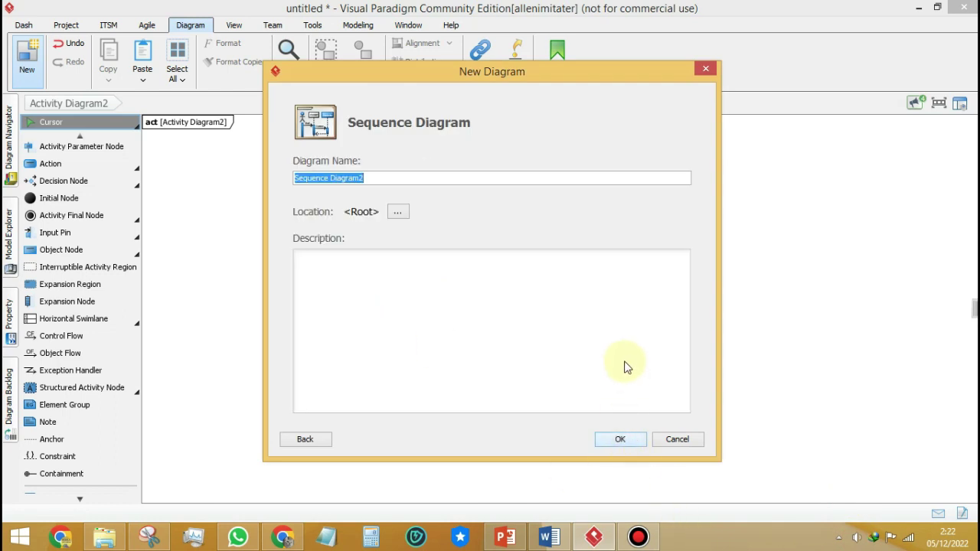
click(620, 439)
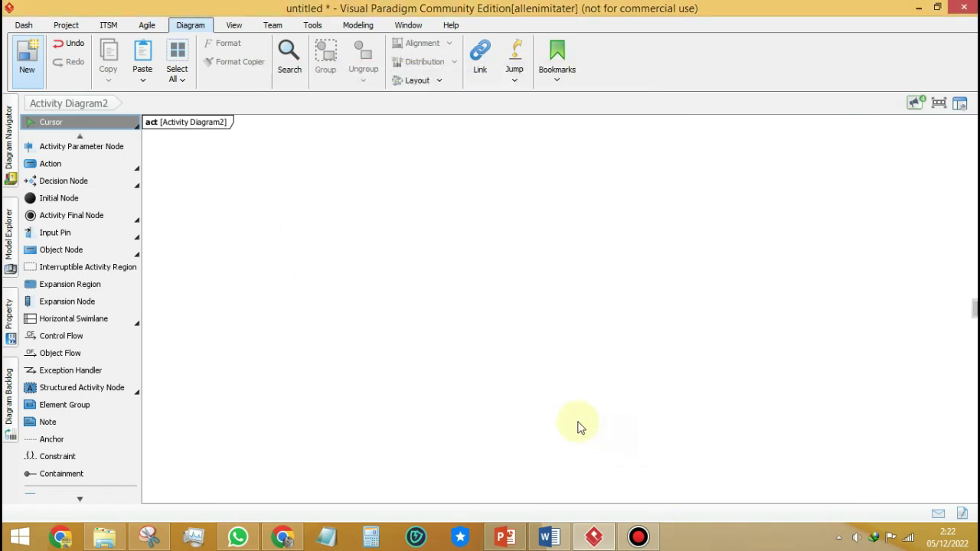
Add an actor named mahasiswa near the upper-left corner of the blank sequence diagram and nudge it slightly left
click(971, 148)
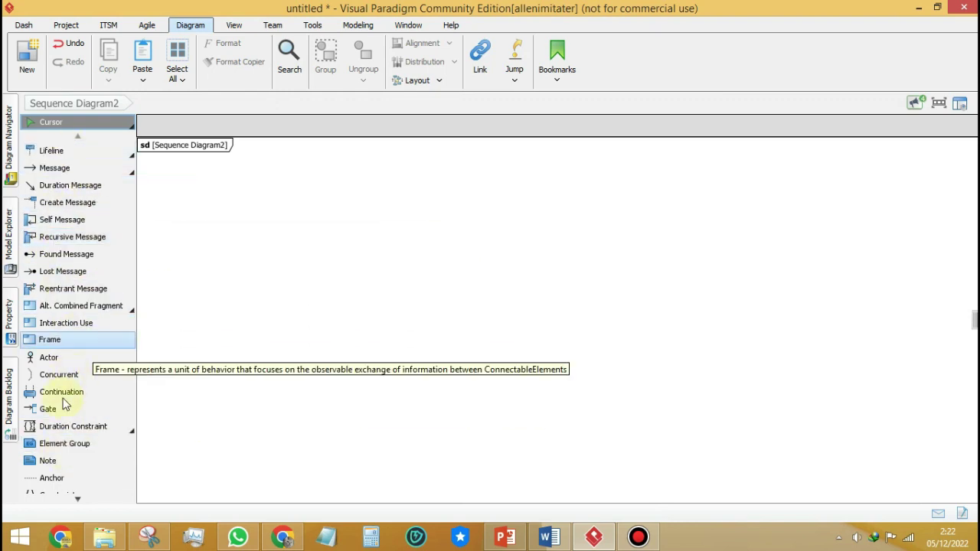
click(69, 358)
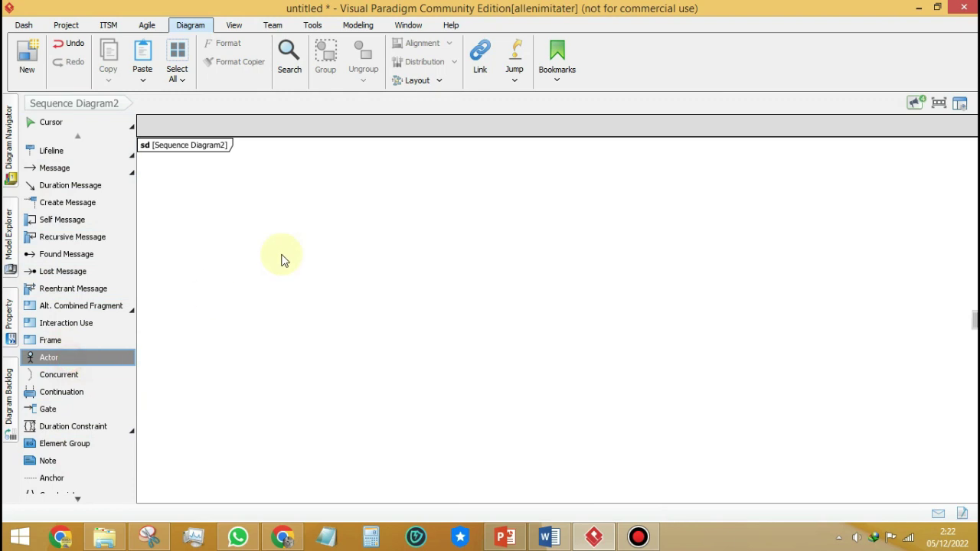
click(253, 215)
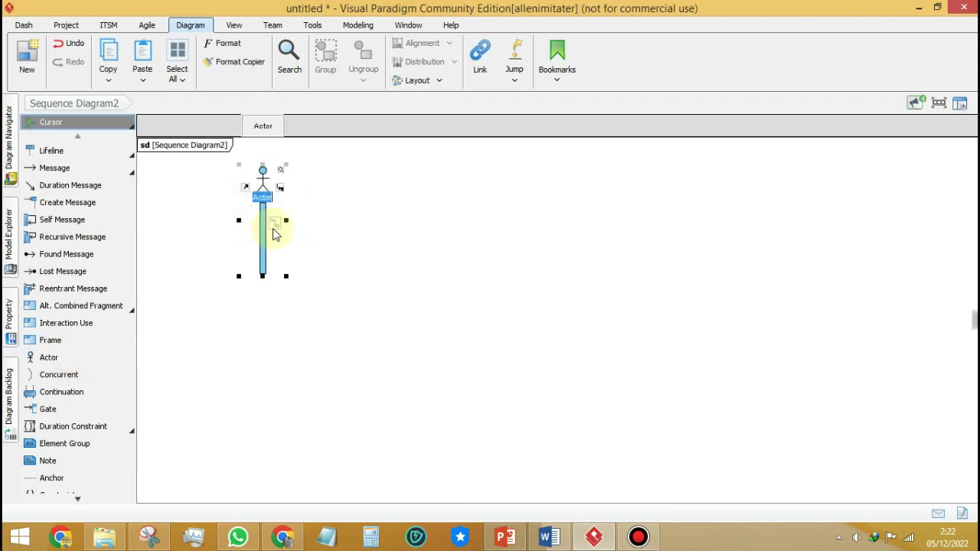
text(mahasiswa)
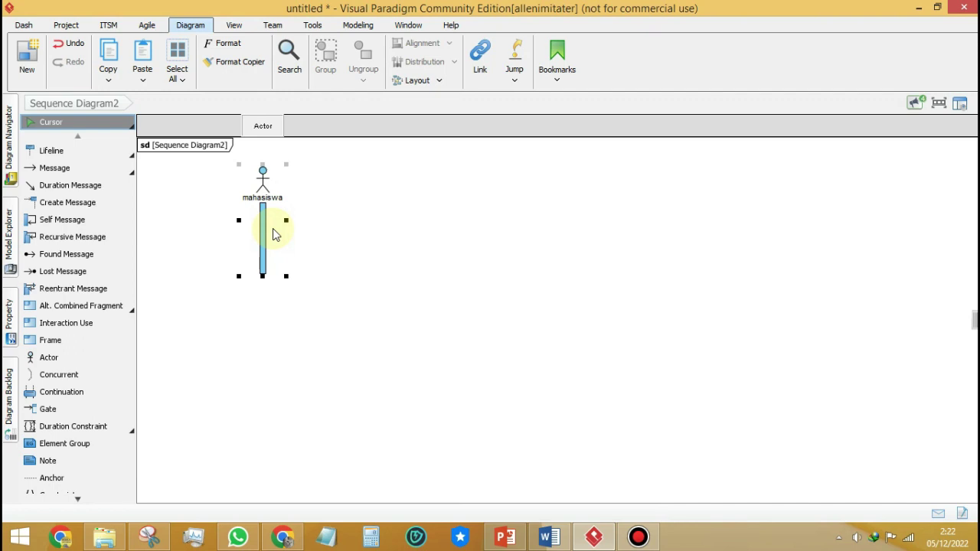
key(Return)
mouse_move(263, 175)
mouse_down()
mouse_move(248, 175)
mouse_move(256, 180)
mouse_up()
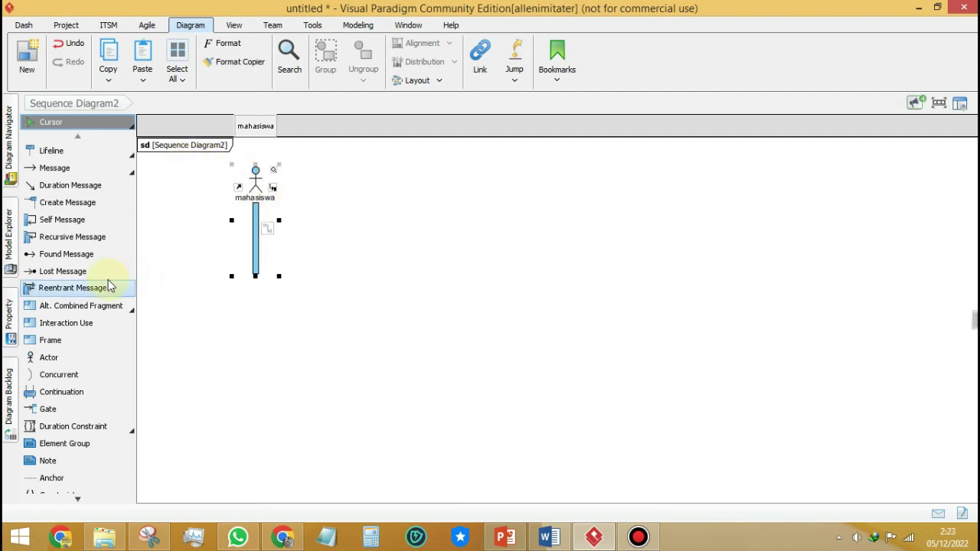
Add a lifeline named form_login to the right of the mahasiswa actor
click(69, 237)
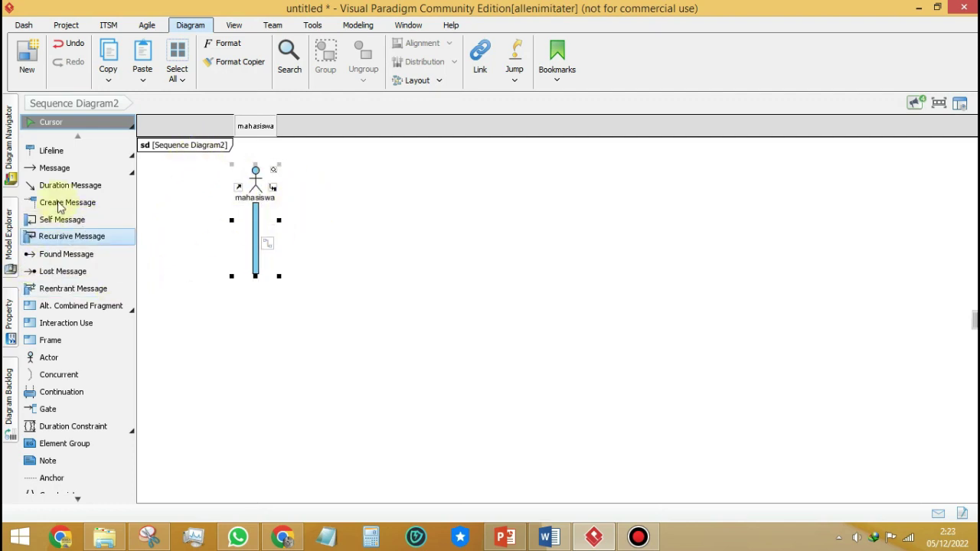
click(53, 151)
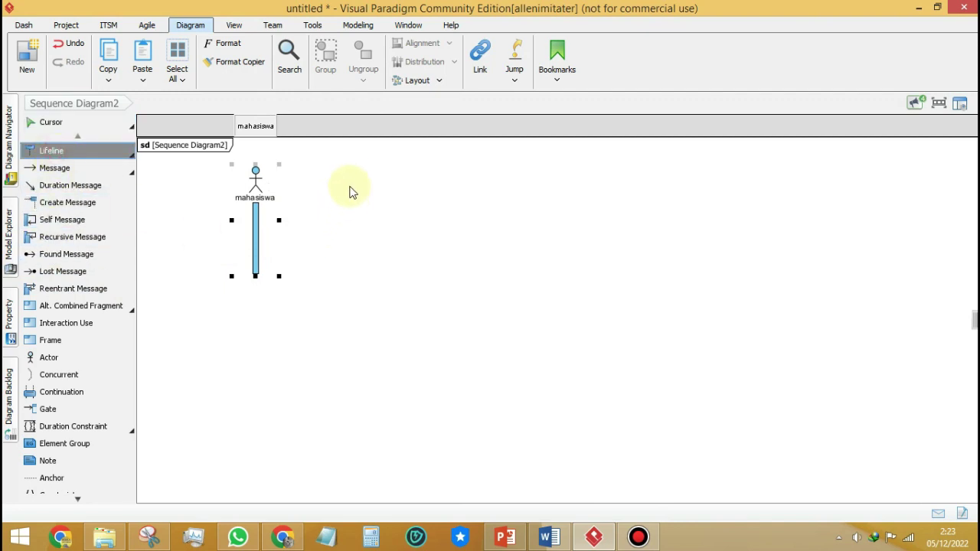
click(337, 166)
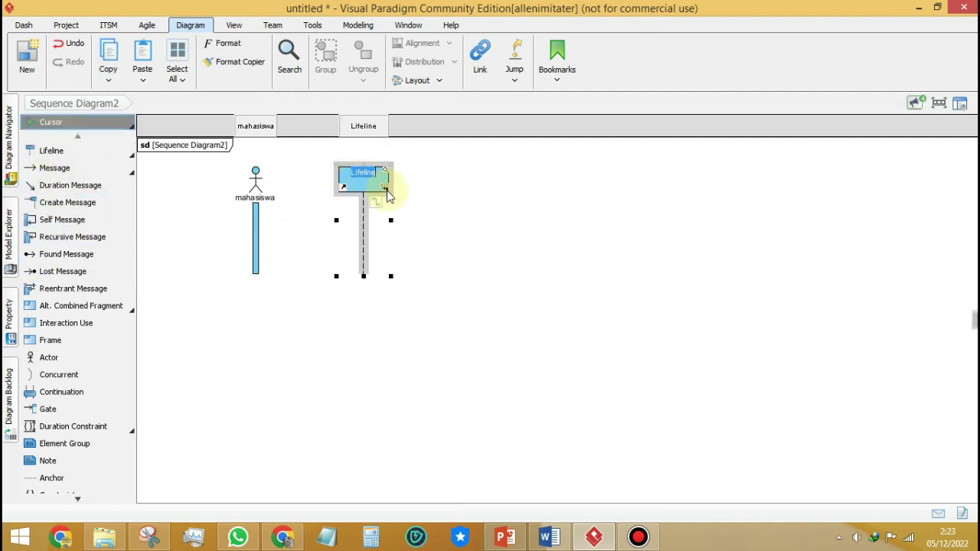
key(BackSpace)
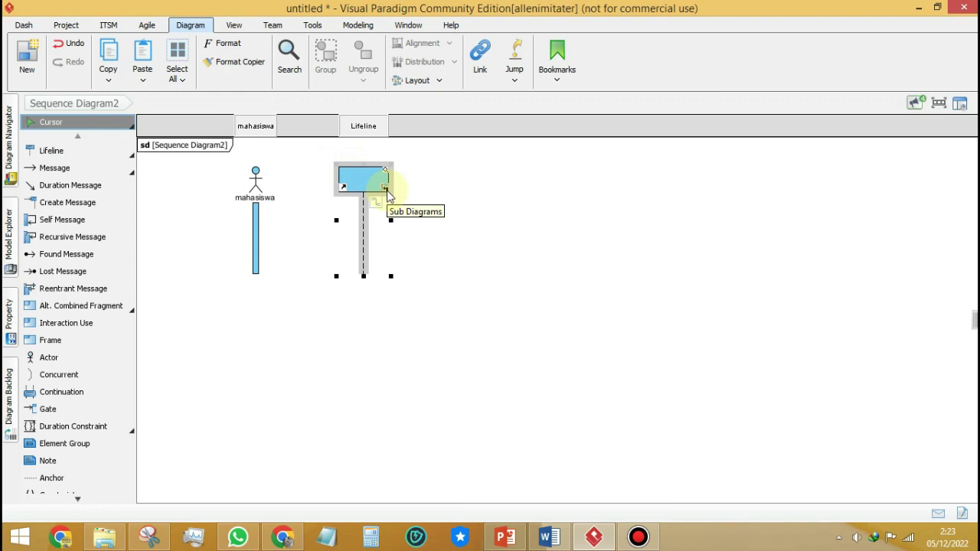
text(form_login)
click(422, 186)
Add a lifeline named system to the right of form_login
click(43, 151)
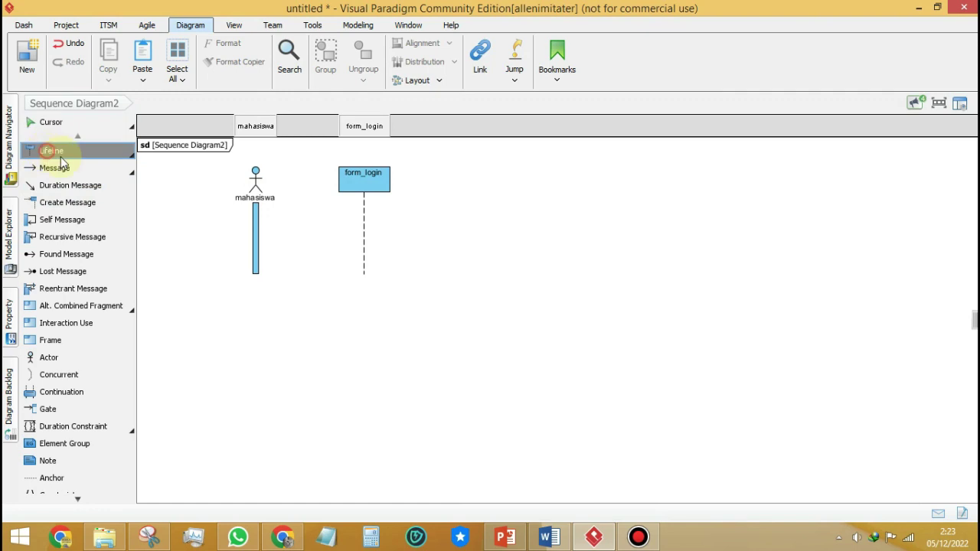
click(458, 176)
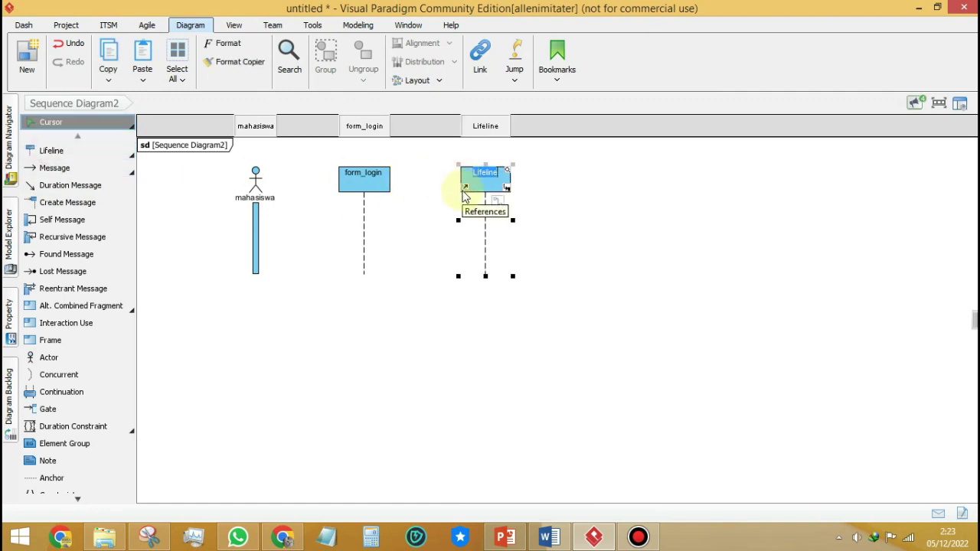
text(system)
key(Return)
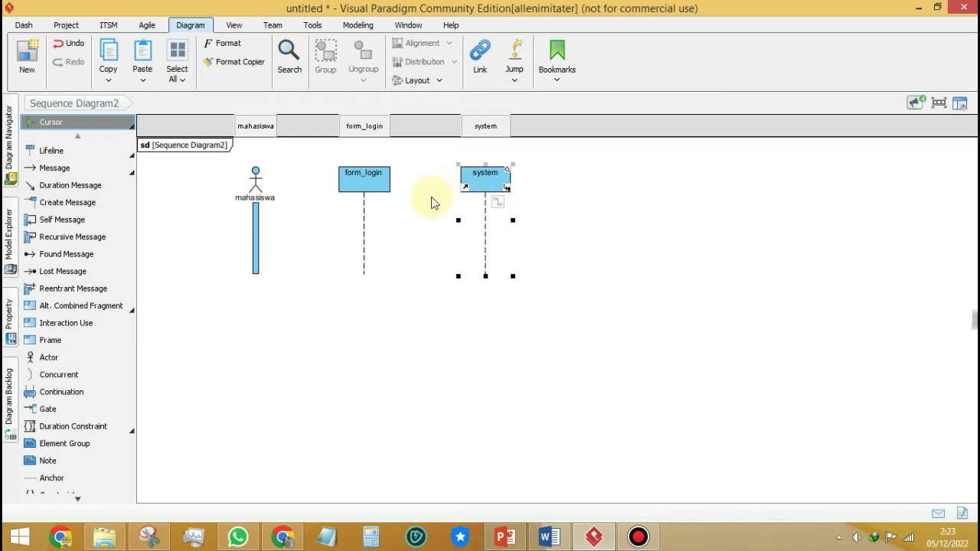
Add a lifeline named database to the right of system
click(72, 151)
click(574, 185)
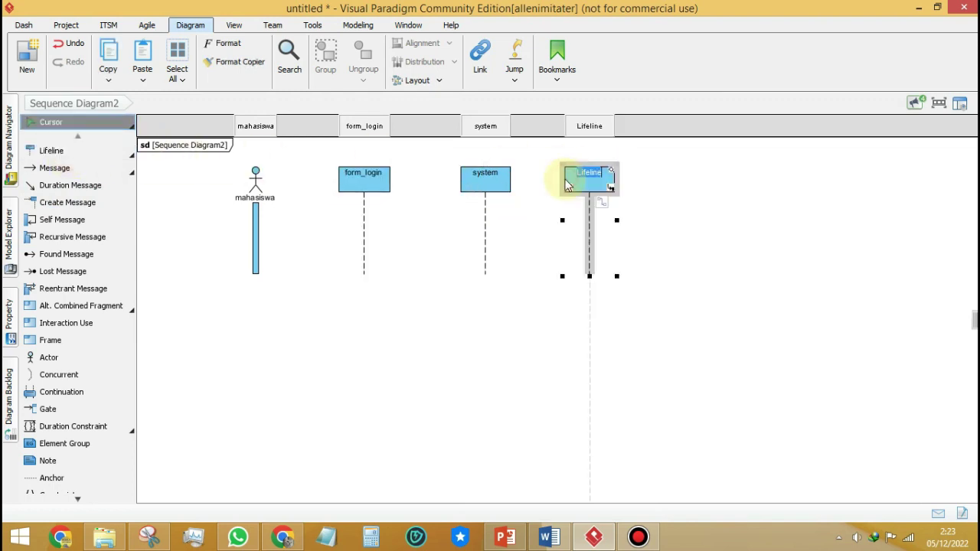
text(database)
key(Return)
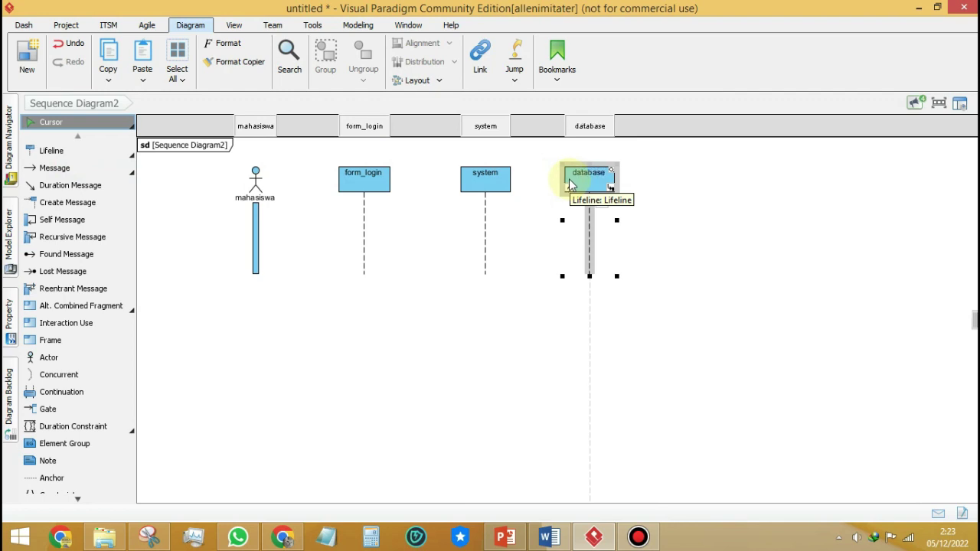
Add a lifeline named dashboard to the right of database and space these lifelines out evenly along the row
click(51, 150)
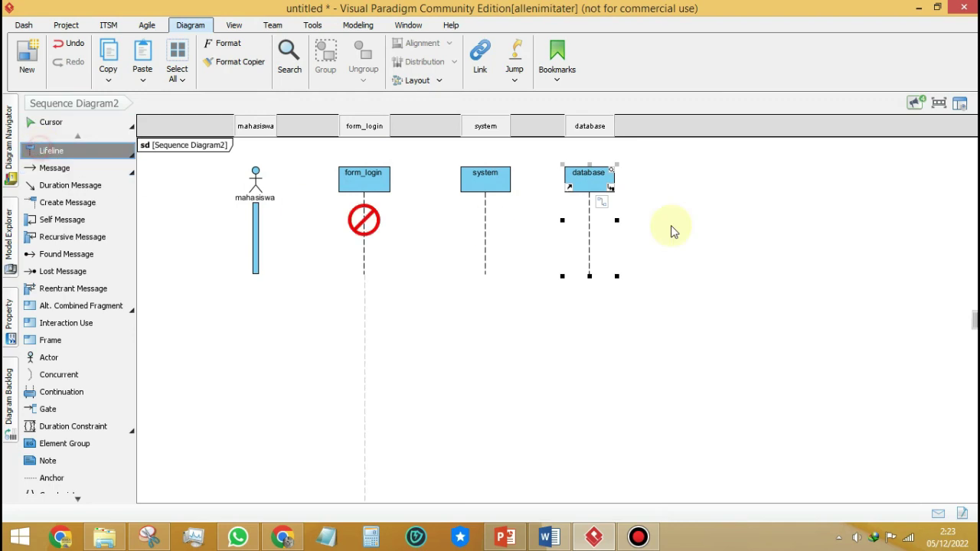
click(696, 172)
text(dashboard)
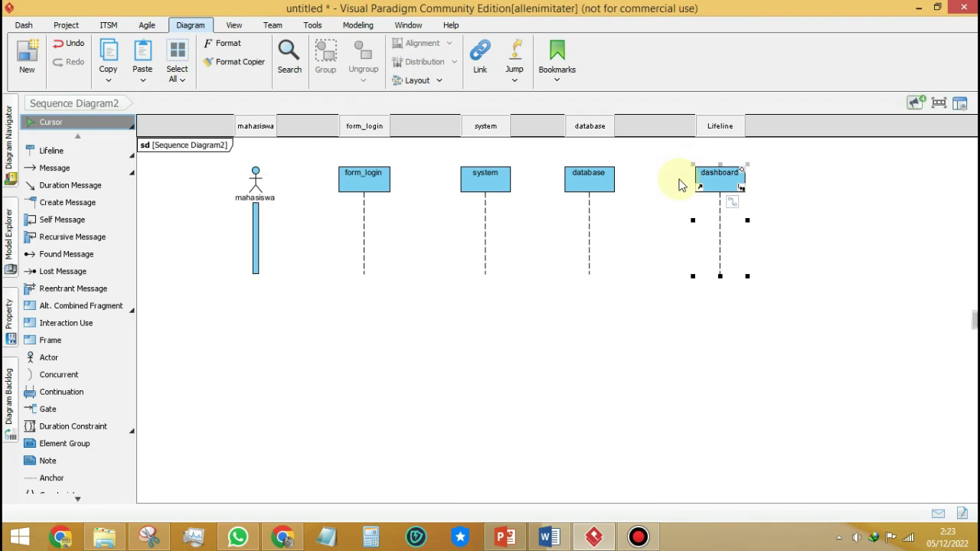
key(Return)
drag(722, 182, 677, 183)
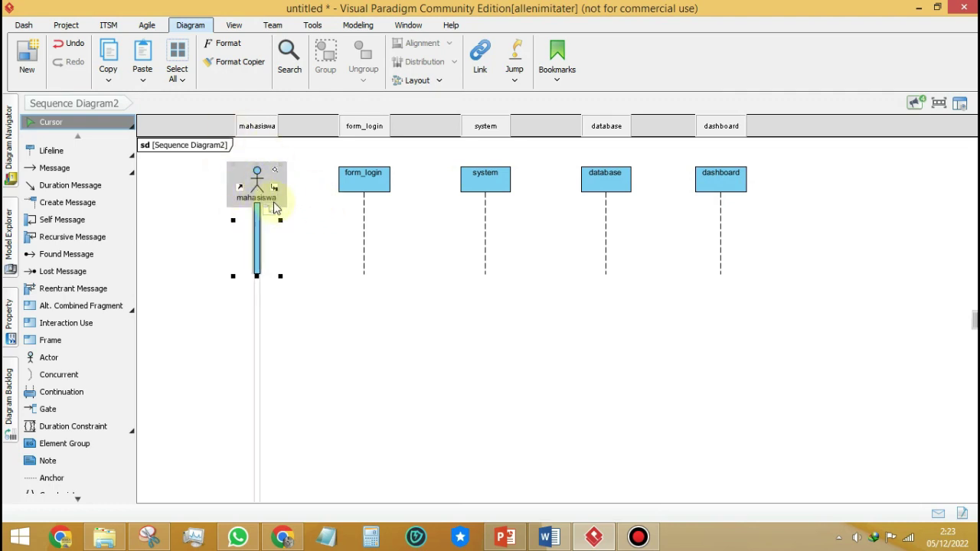
Draw a message labelled input_username_dan_ps from the mahasiswa actor to the form_login lifeline
click(273, 210)
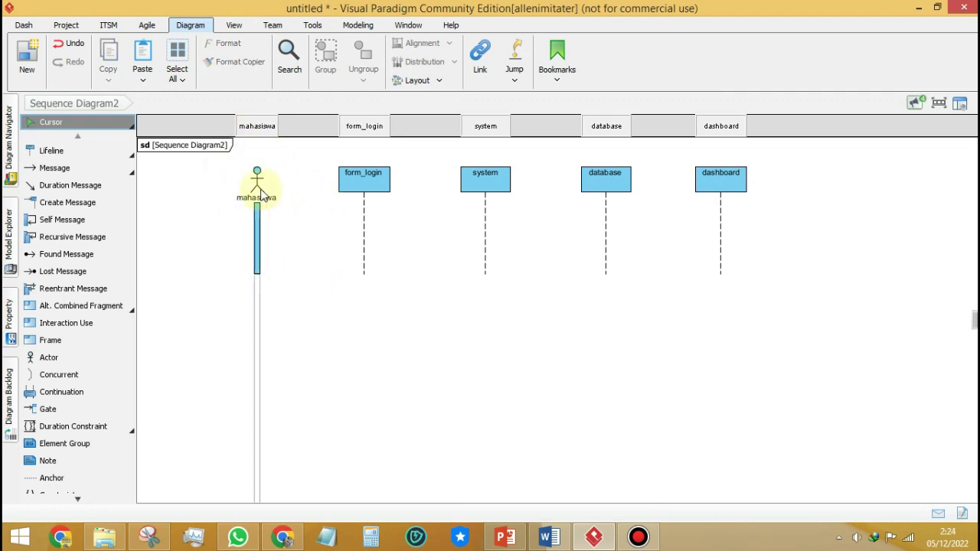
drag(260, 195, 258, 190)
click(256, 179)
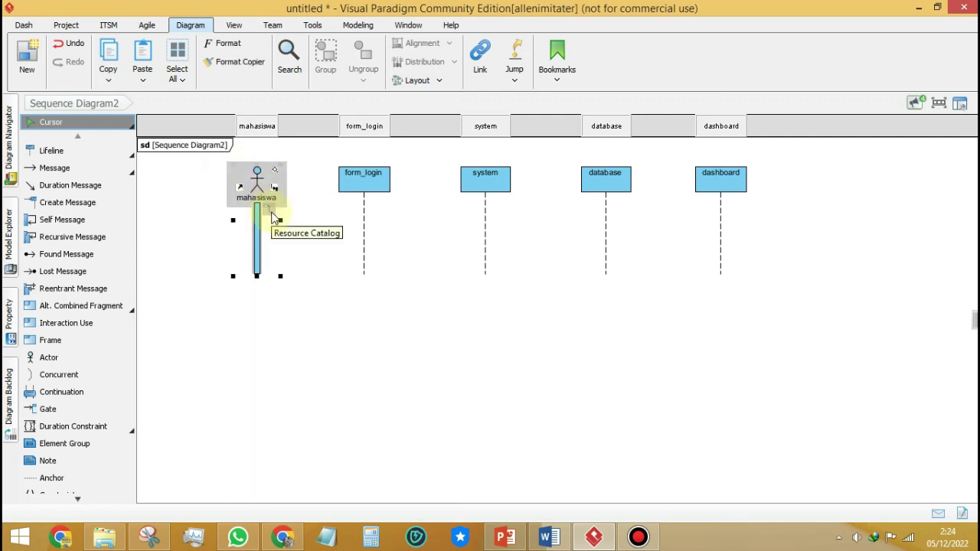
click(66, 169)
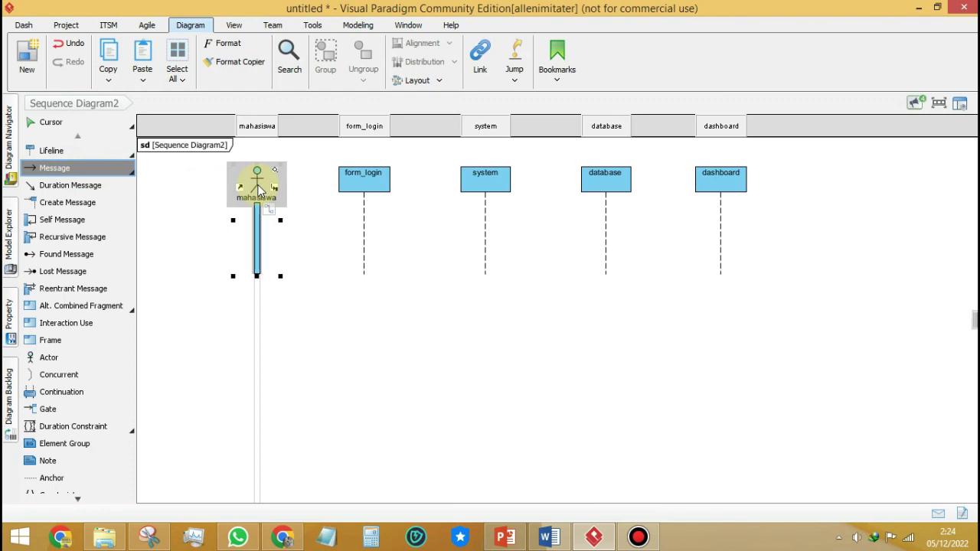
drag(256, 175, 363, 220)
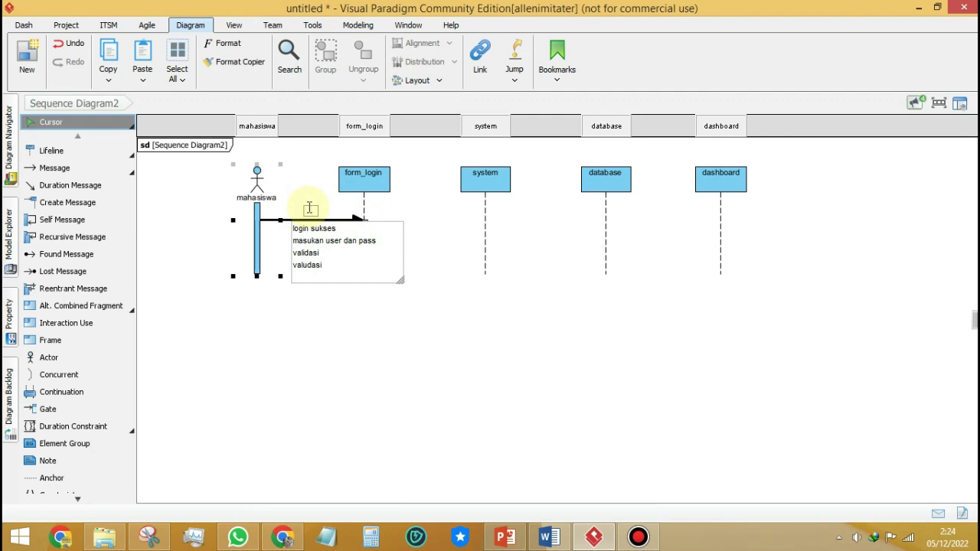
key(Escape)
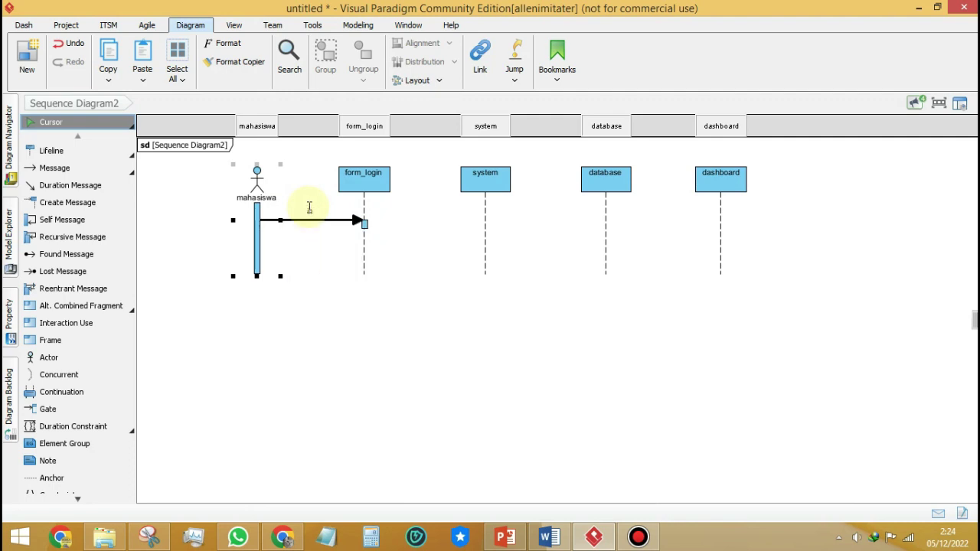
double_click(309, 208)
text(input)
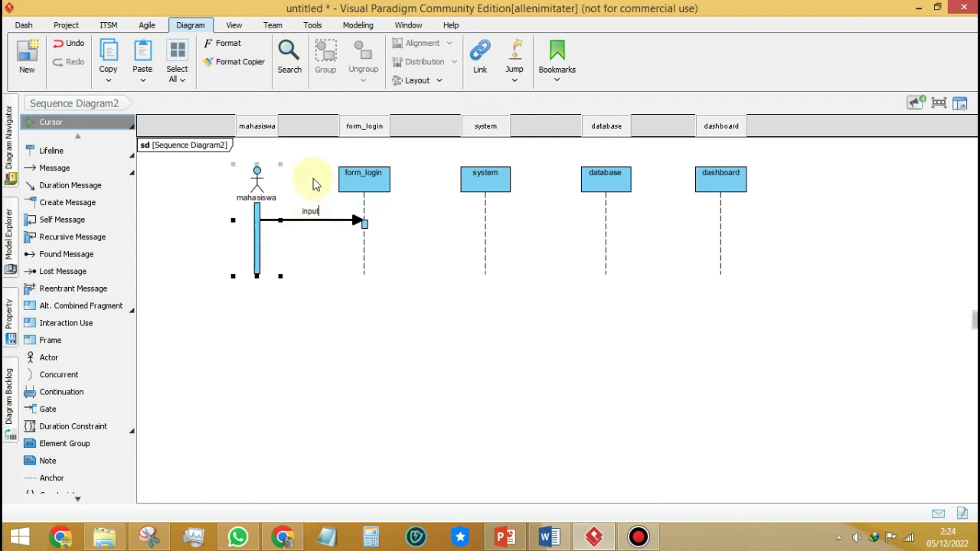
text(_username_dan_ps)
key(Return)
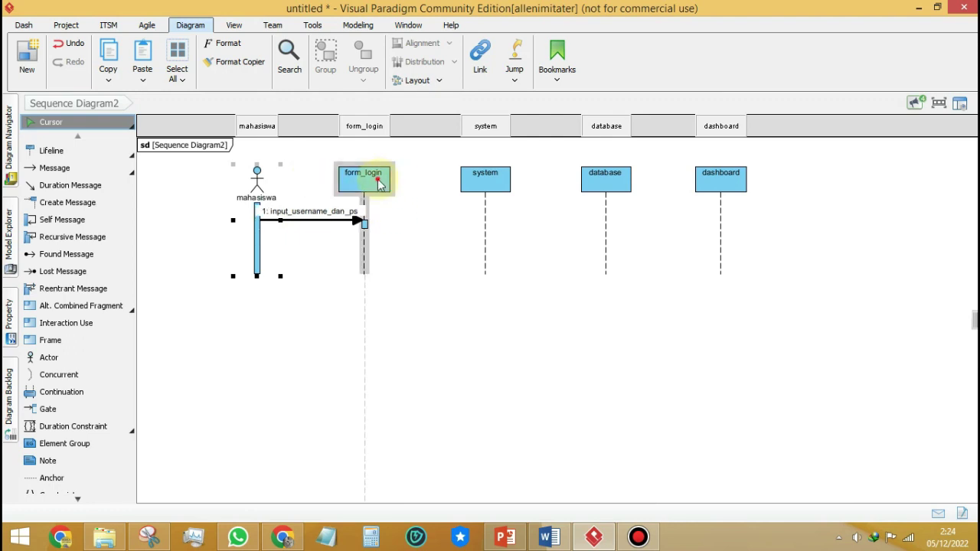
Shift form_login slightly right and draw a message labelled input from its activation to the system lifeline
drag(376, 179, 391, 179)
click(380, 223)
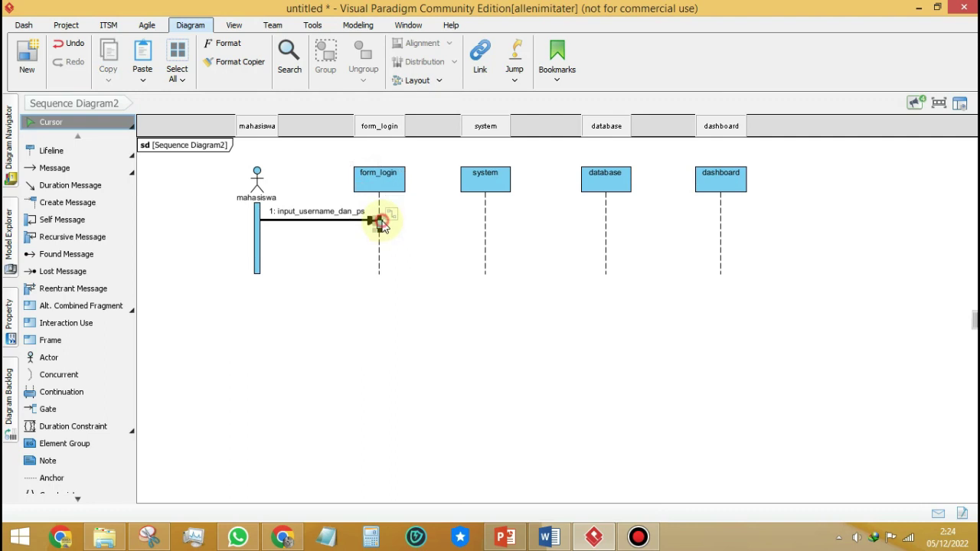
drag(391, 220, 486, 236)
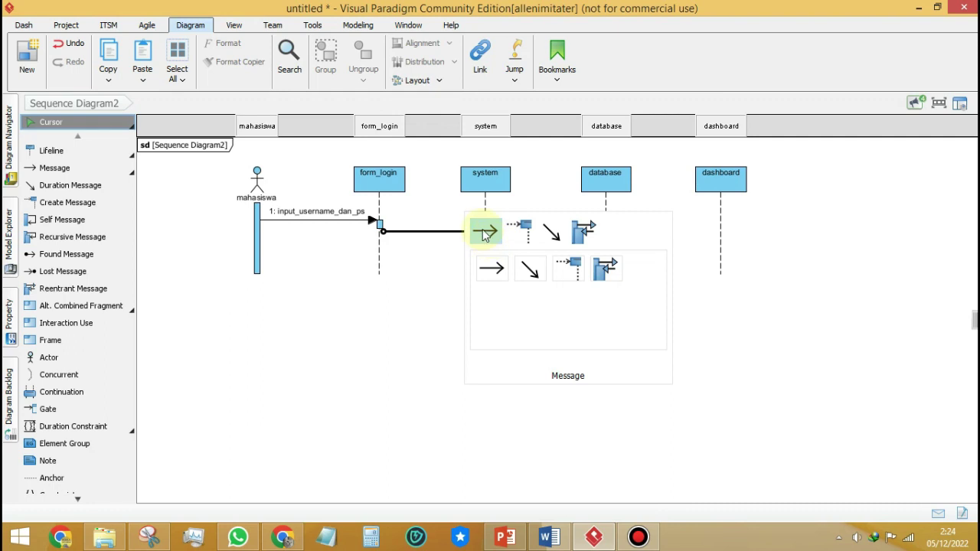
click(484, 233)
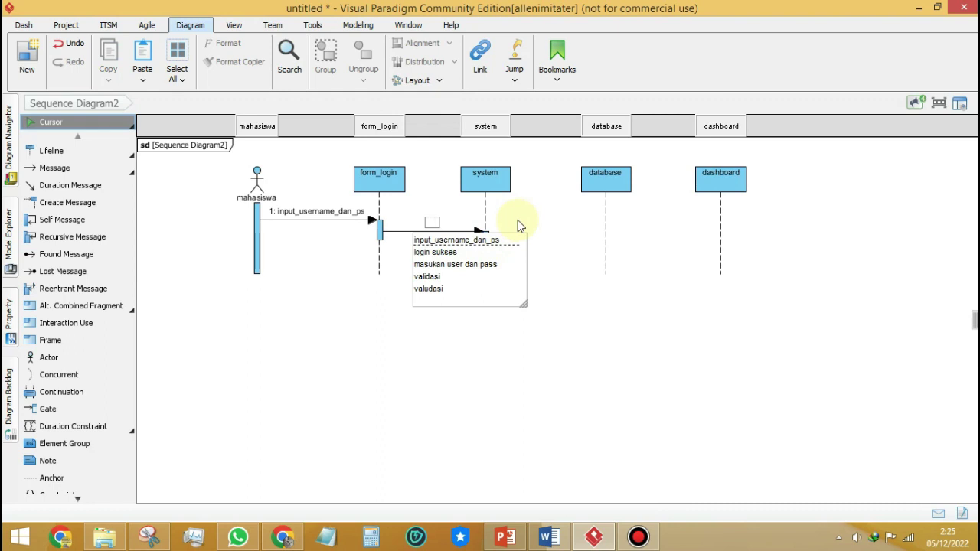
text(input)
key(Return)
Draw a message labelled validasi from the activation on system to the database lifeline
click(488, 235)
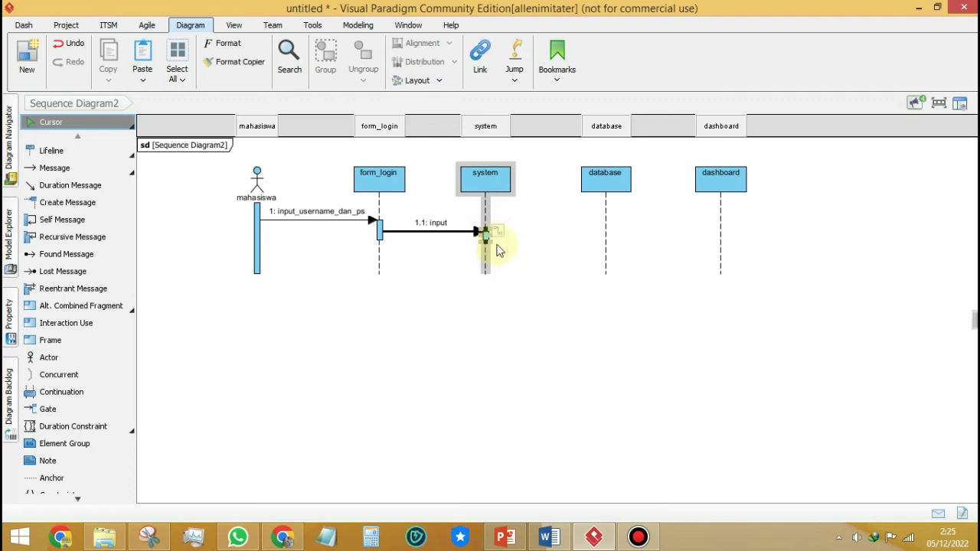
drag(497, 231, 608, 245)
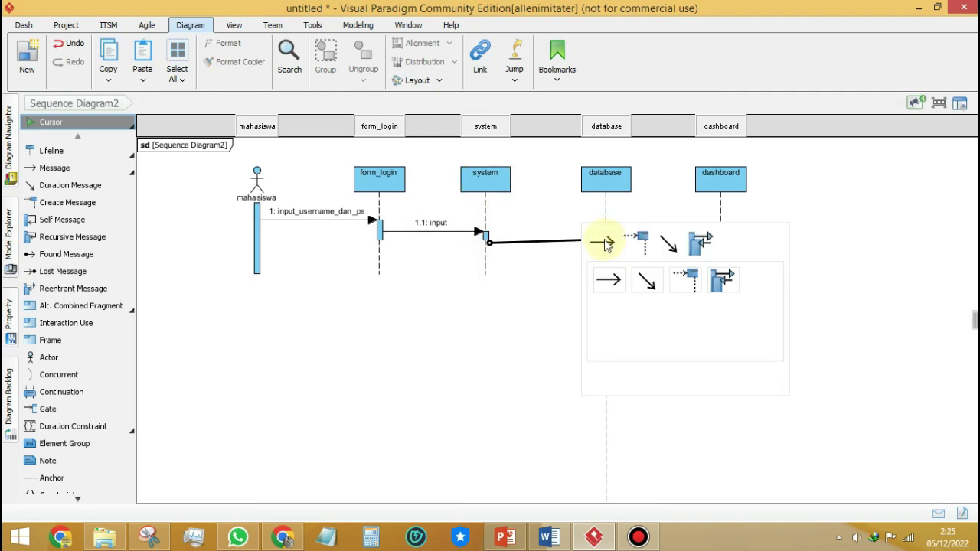
click(600, 244)
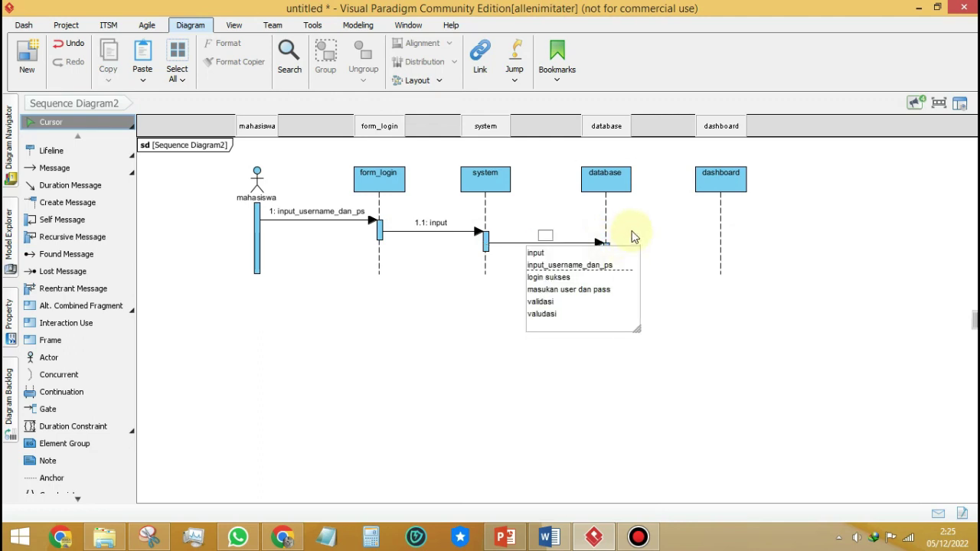
text(validasi)
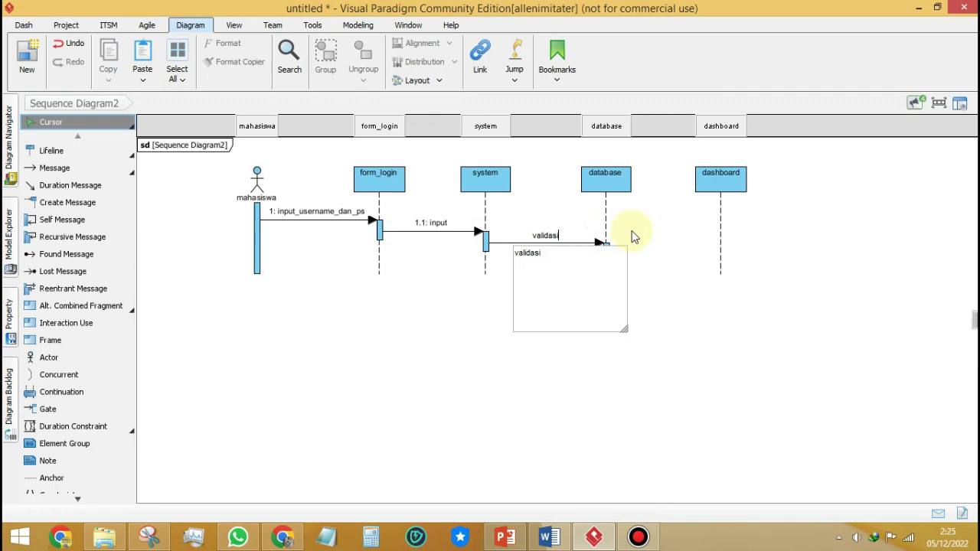
key(Return)
Lengthen the activation bar on the database lifeline downward below the validasi message
click(606, 247)
mouse_move(607, 253)
mouse_down()
mouse_move(608, 274)
mouse_move(610, 264)
mouse_up()
mouse_move(612, 265)
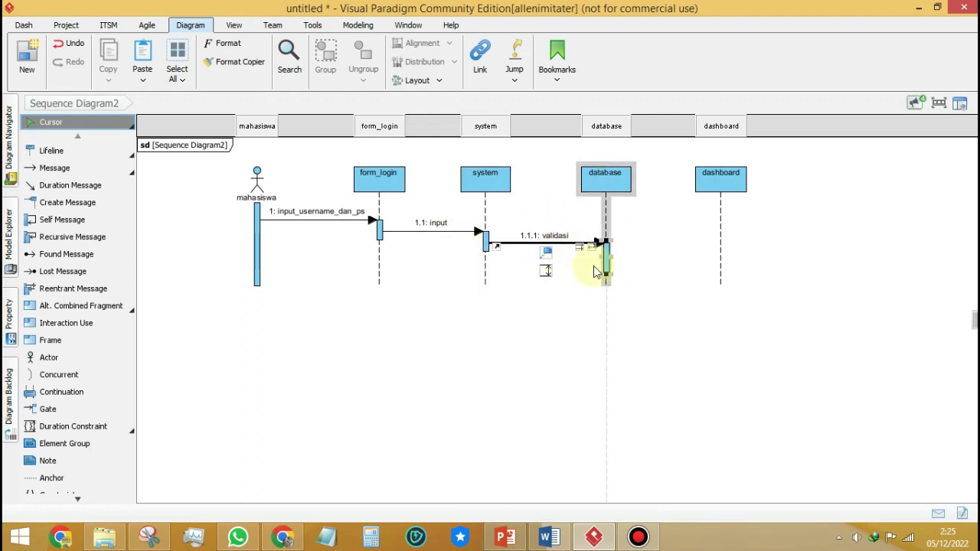
mouse_move(606, 274)
mouse_down()
mouse_move(586, 274)
mouse_move(606, 262)
mouse_up()
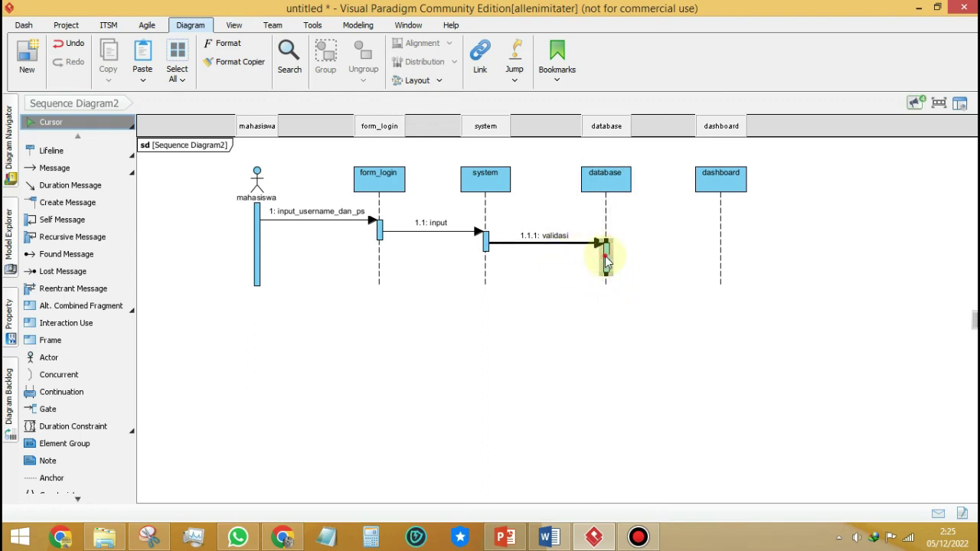
Draw a reply message labelled username_dan_ps_salah from the database activation back to the mahasiswa lifeline
click(105, 171)
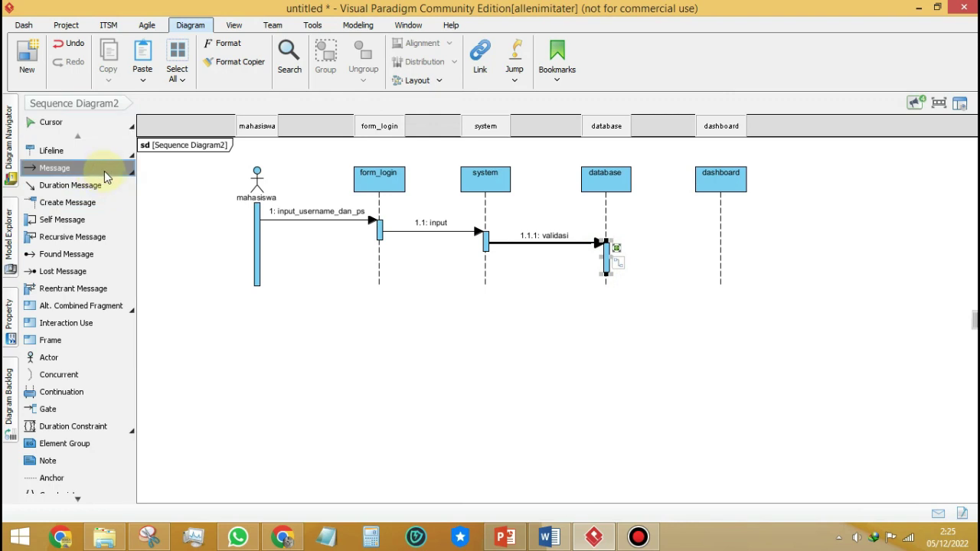
click(131, 176)
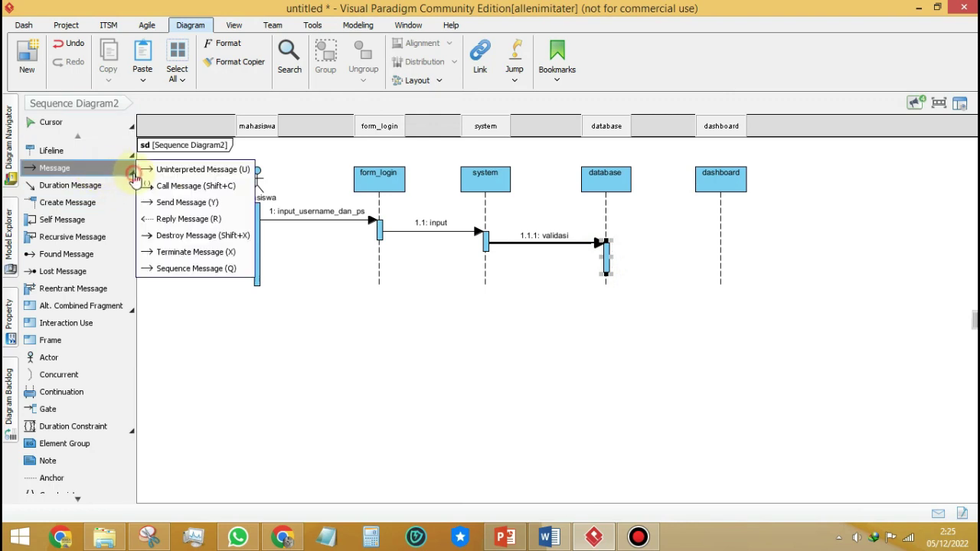
click(196, 219)
drag(606, 280, 257, 283)
text(username)
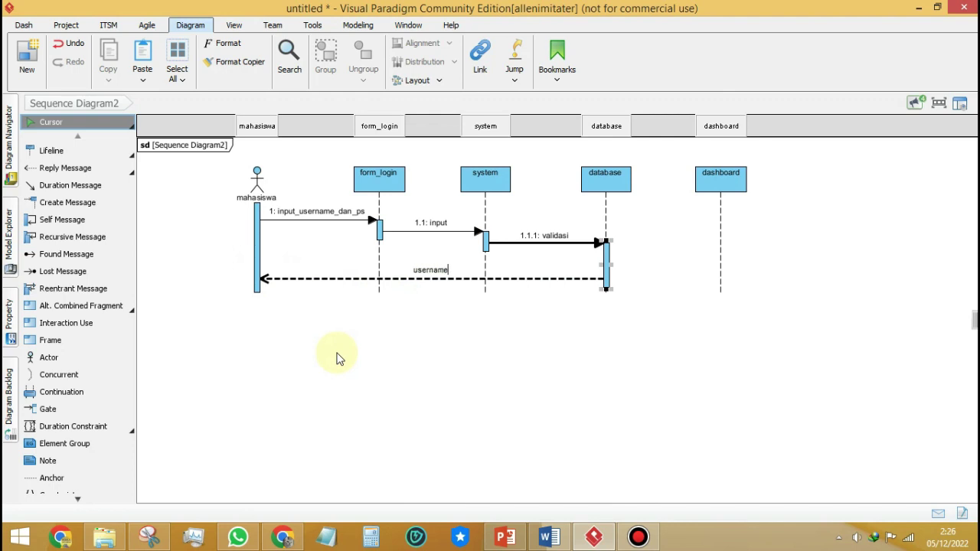
text(_dan )
text(ps_salah)
key(Return)
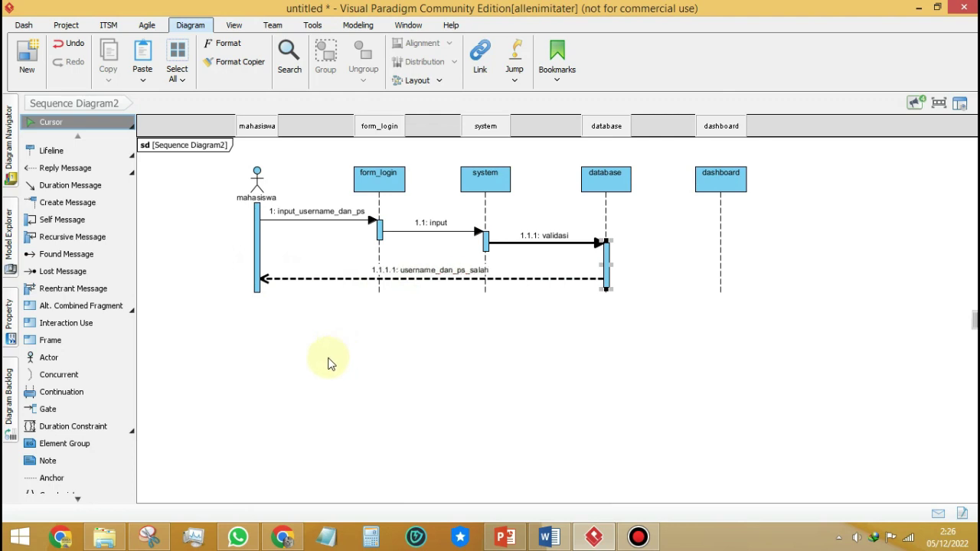
Draw a message labelled masuk_dashboard from the database activation to the dashboard lifeline
click(608, 283)
drag(618, 274, 721, 296)
click(722, 291)
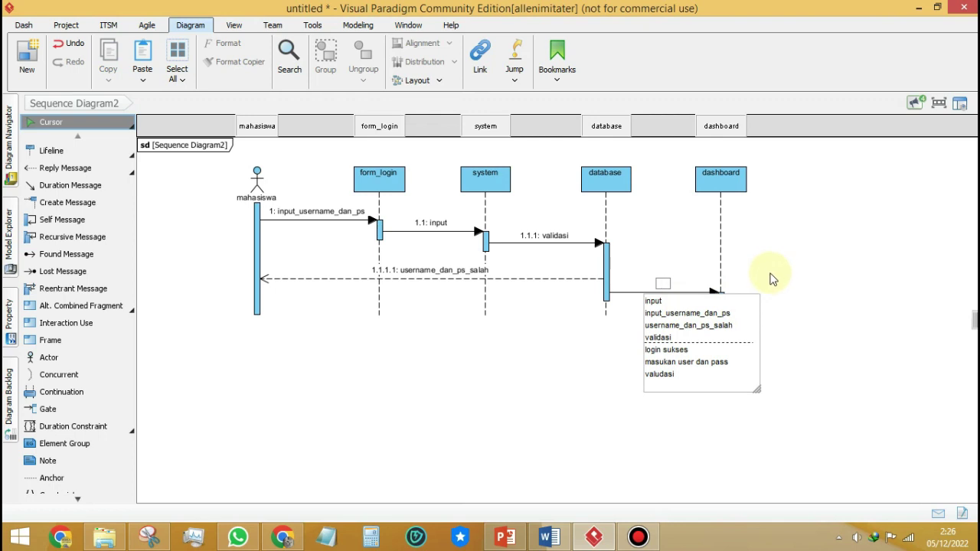
text(m)
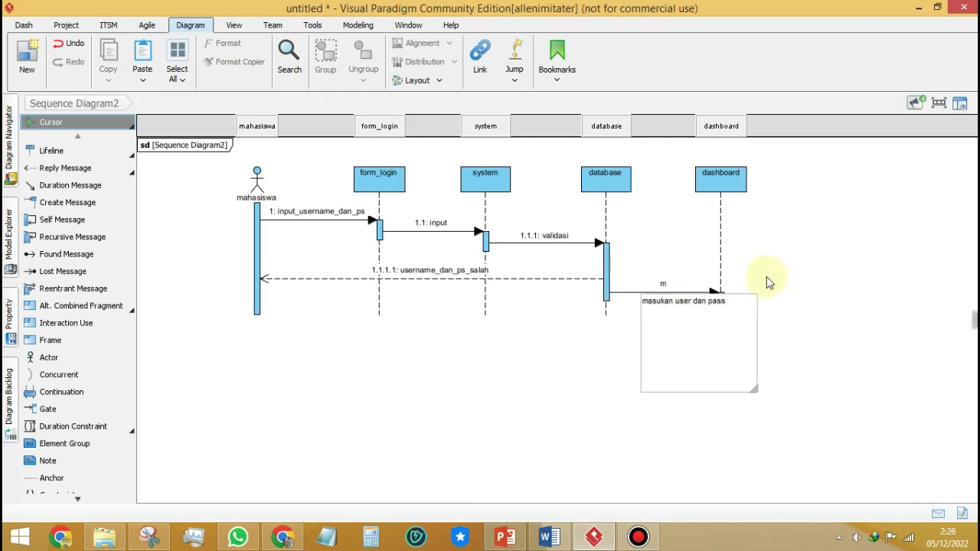
text(asuk)
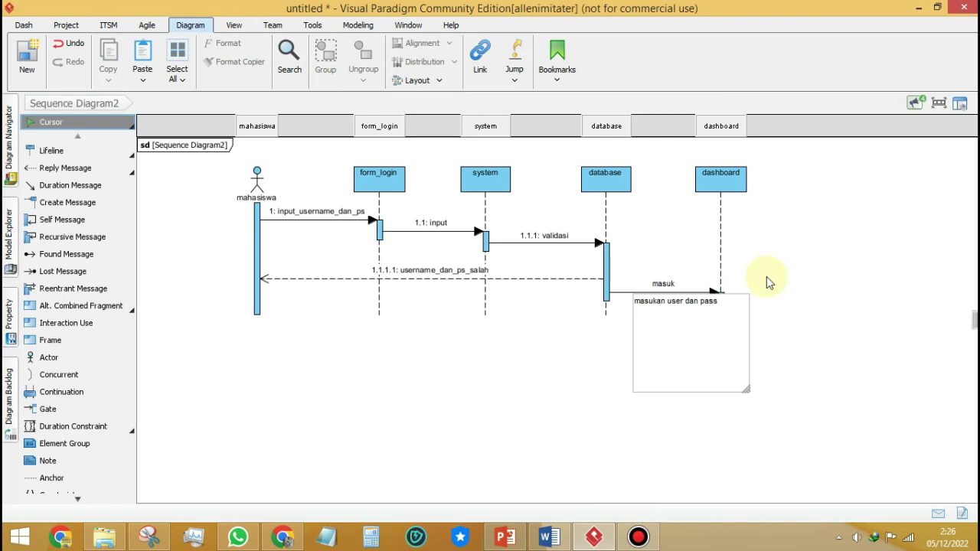
text(_dash)
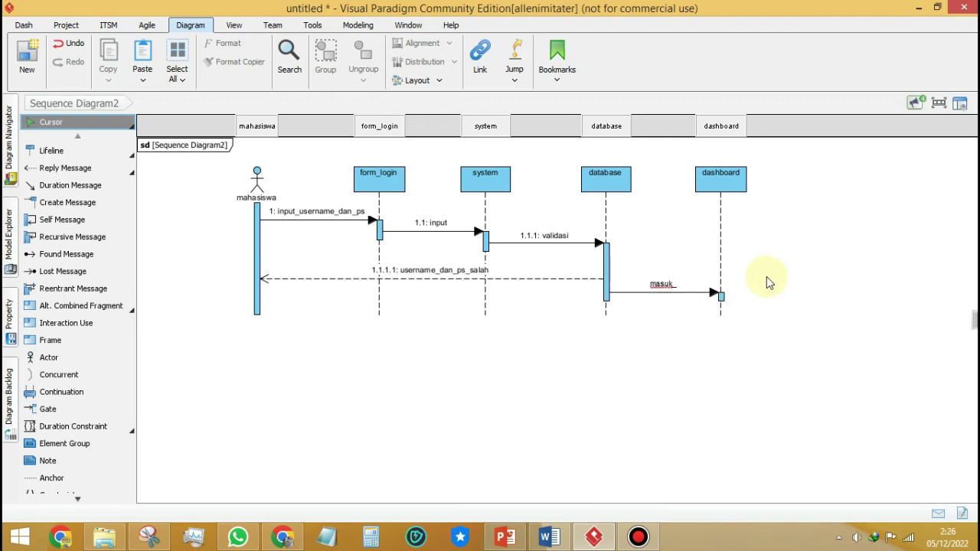
text(board)
key(Return)
Lengthen the dashboard activation bar downward and draw a reply message labelled menampilkan_dashboard from it to the mahasiswa lifeline
click(720, 298)
drag(736, 293, 640, 346)
click(132, 173)
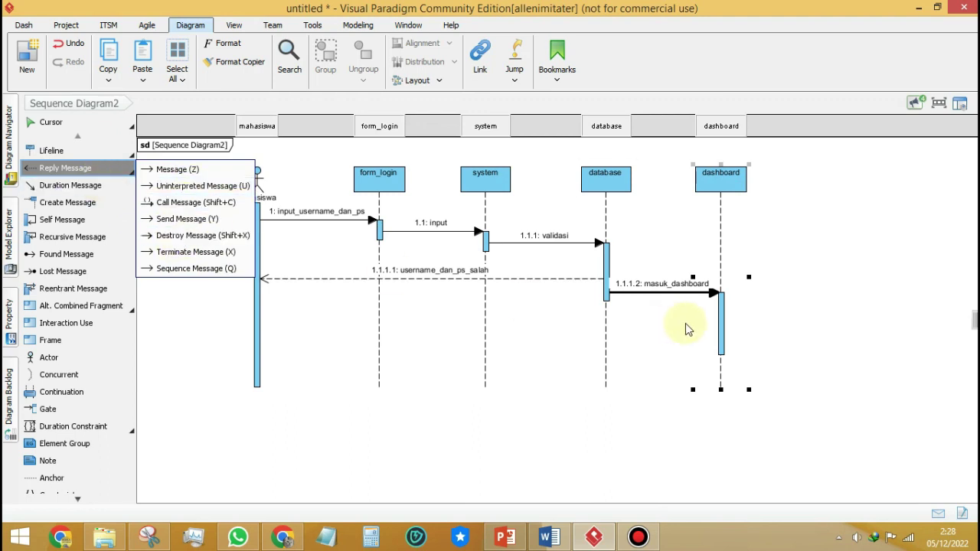
click(720, 330)
click(81, 165)
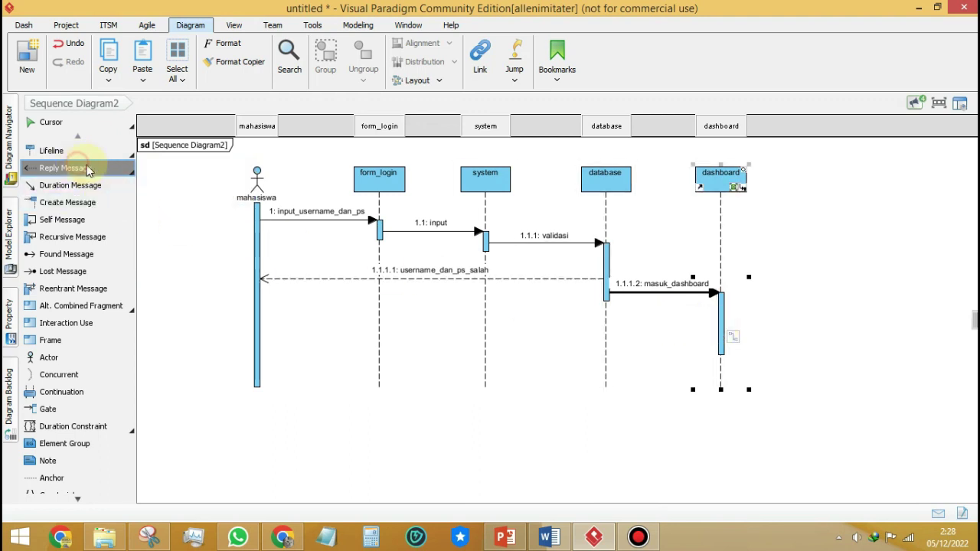
click(718, 349)
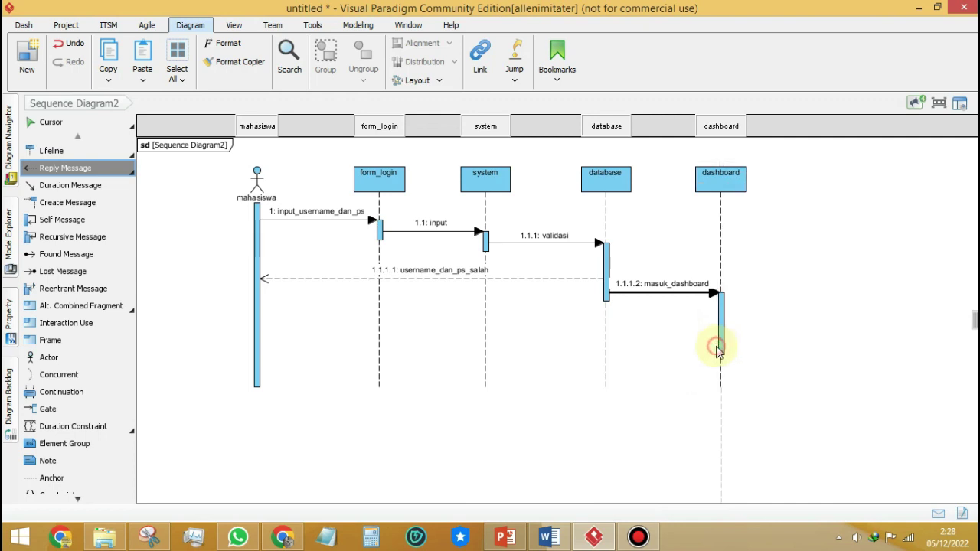
drag(720, 351, 259, 345)
click(76, 174)
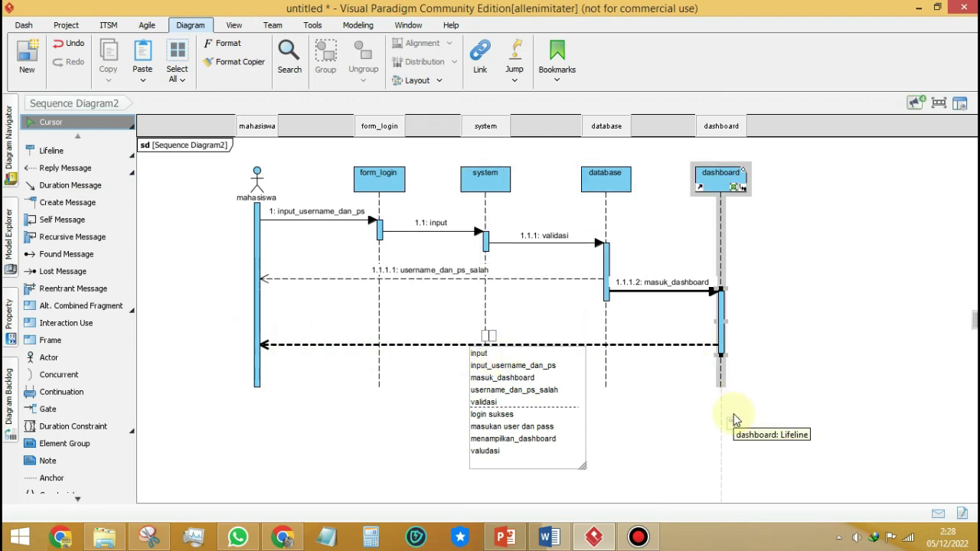
text(mena)
key(Return)
key(Return)
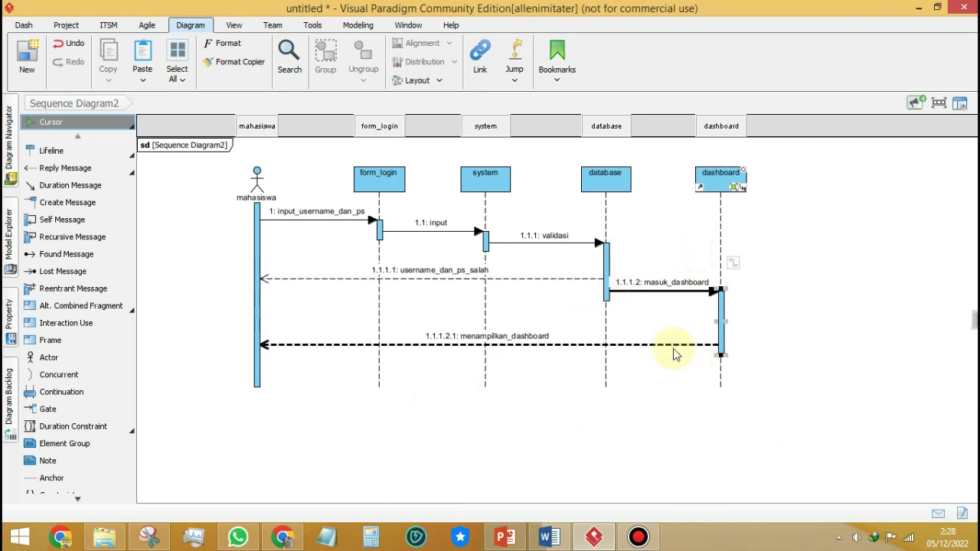
click(721, 347)
click(796, 345)
click(820, 294)
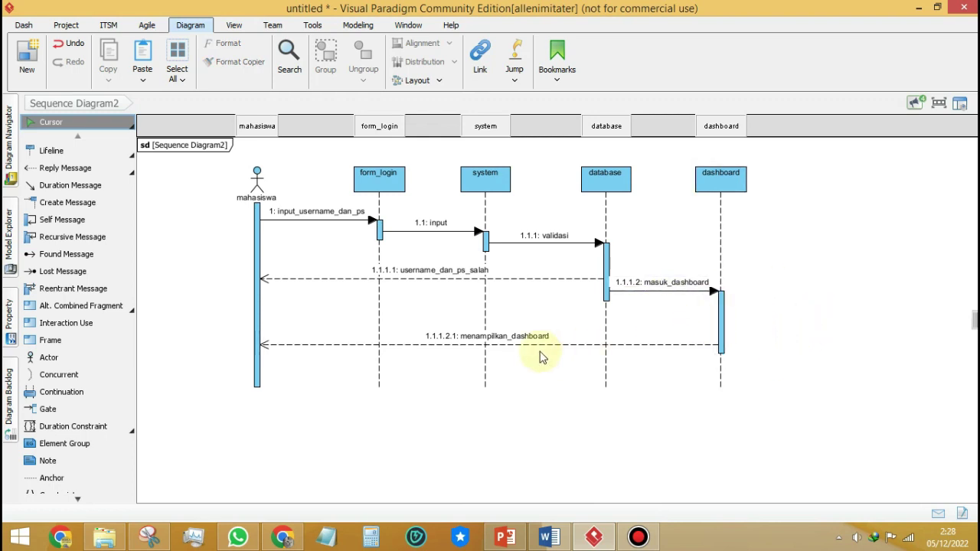
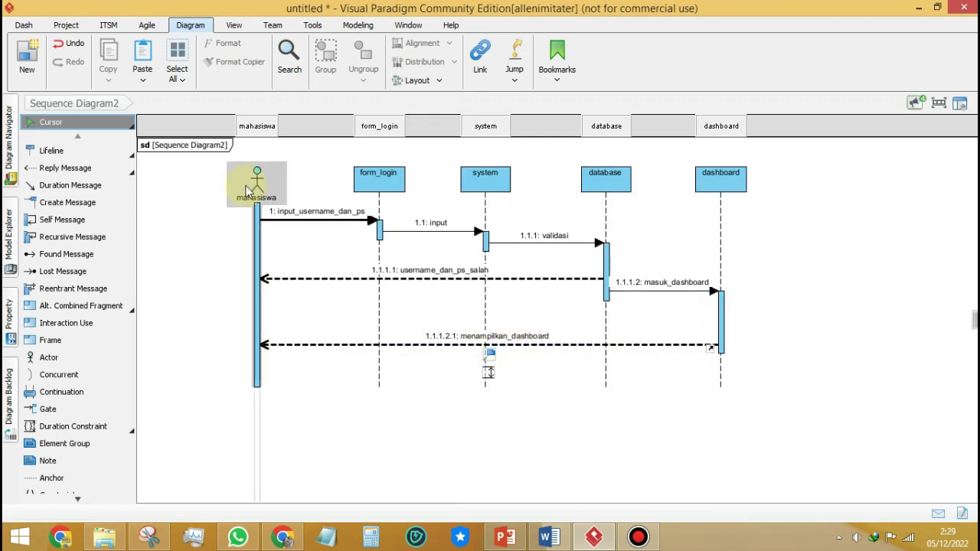
click(437, 270)
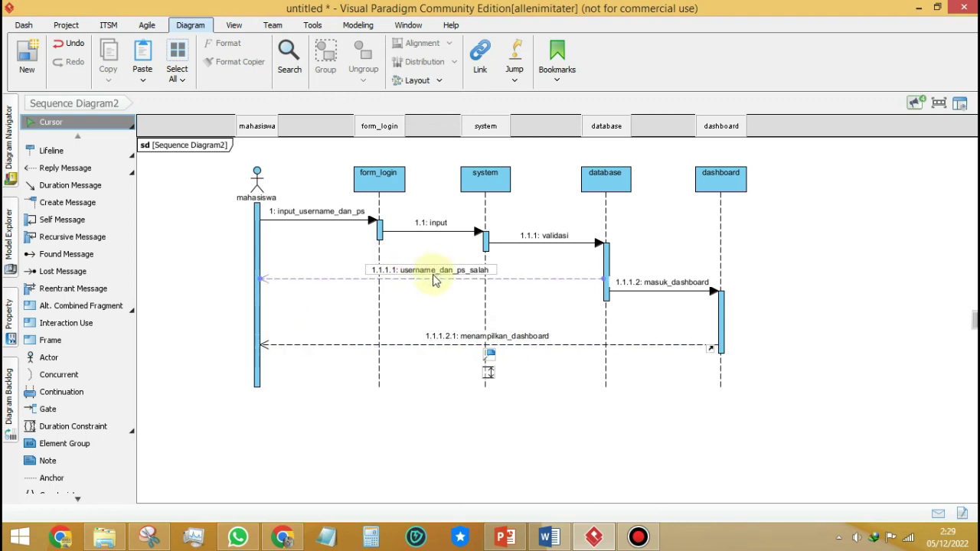
click(532, 235)
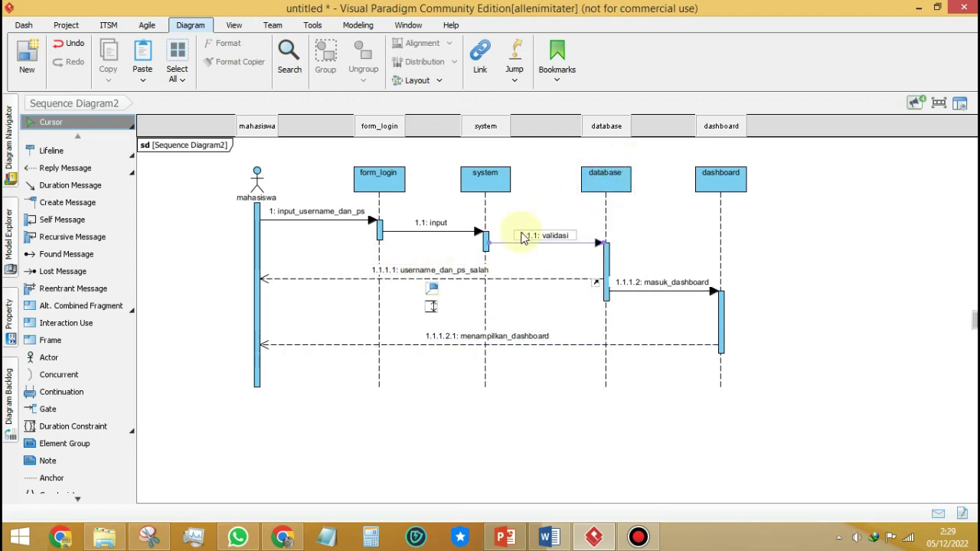
click(576, 222)
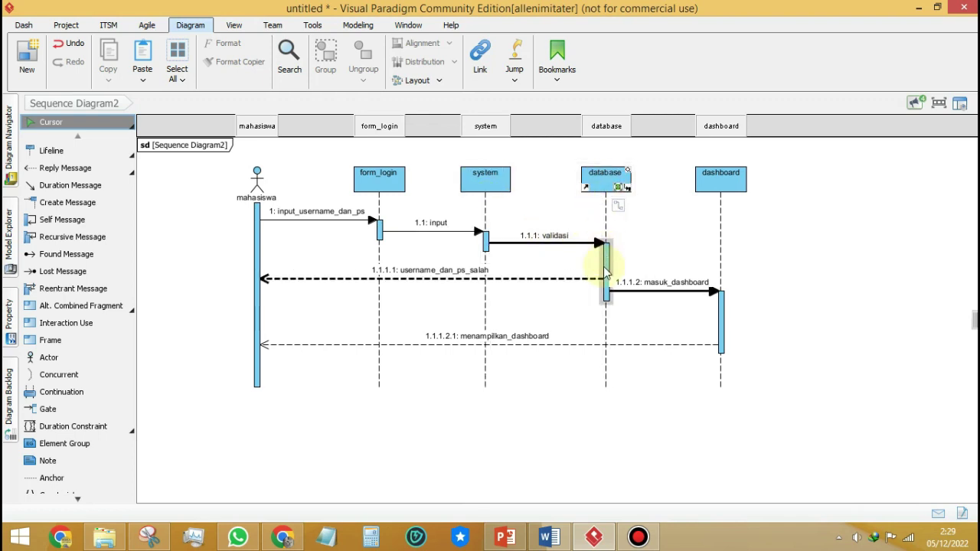
click(617, 189)
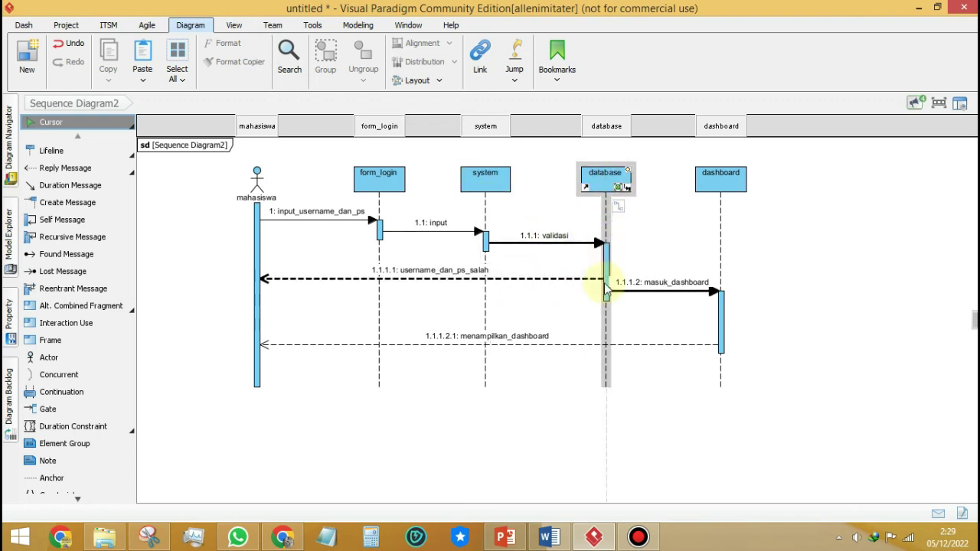
click(514, 278)
click(433, 279)
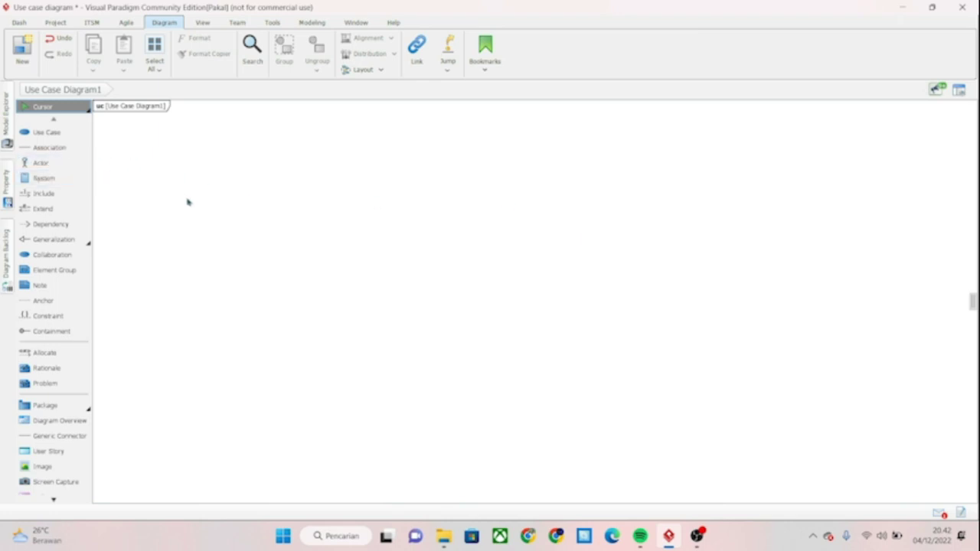
Add a system boundary to the empty use case diagram and enlarge it to fill the central drawing area
click(41, 180)
click(435, 230)
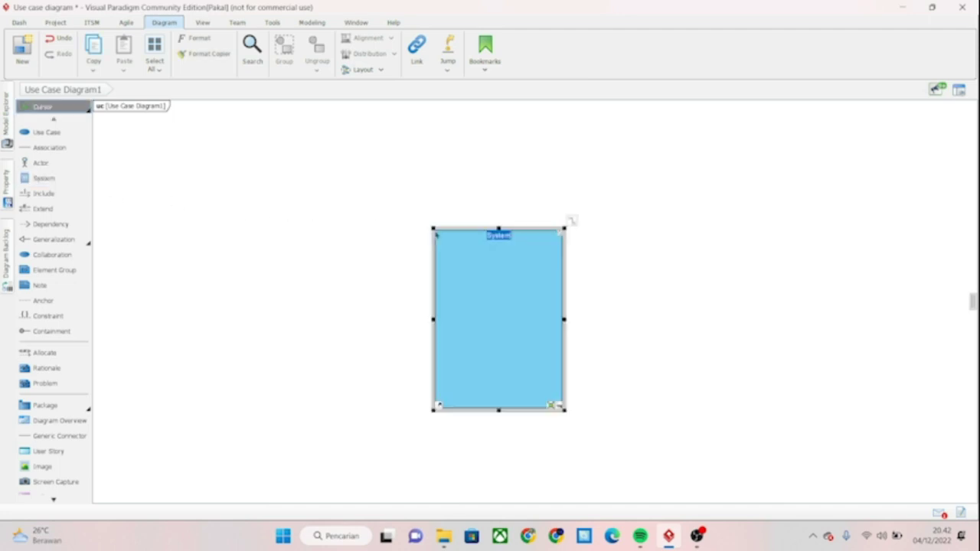
drag(502, 274, 500, 207)
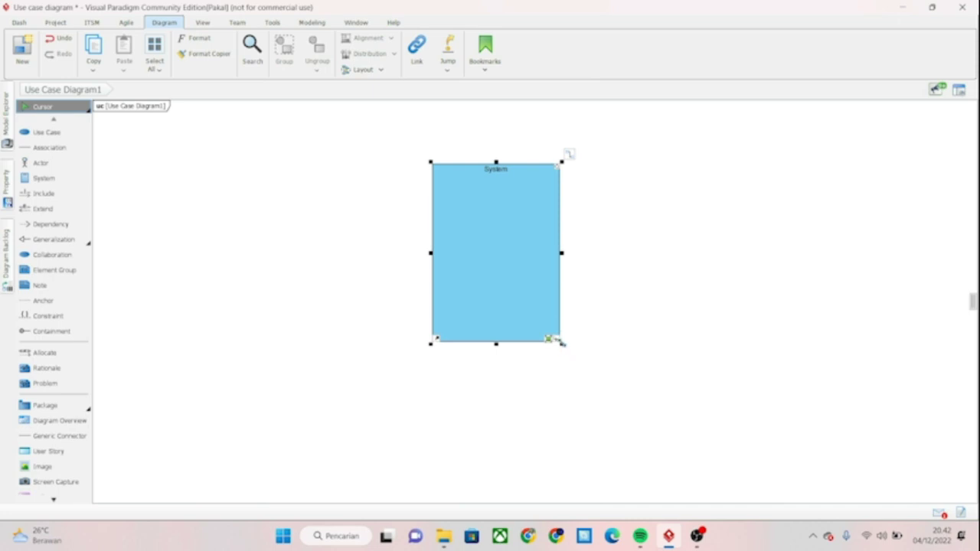
drag(561, 344, 705, 501)
scroll(641, 316, down, 1)
drag(641, 315, 586, 293)
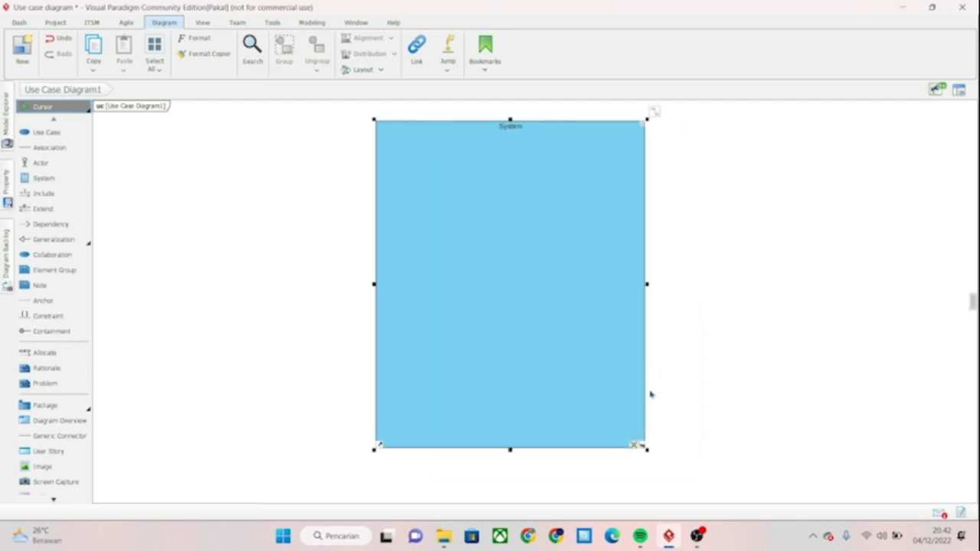
drag(646, 448, 683, 488)
Rename the system boundary to Pemesanan Tiket Pesawat Online
click(284, 160)
click(533, 128)
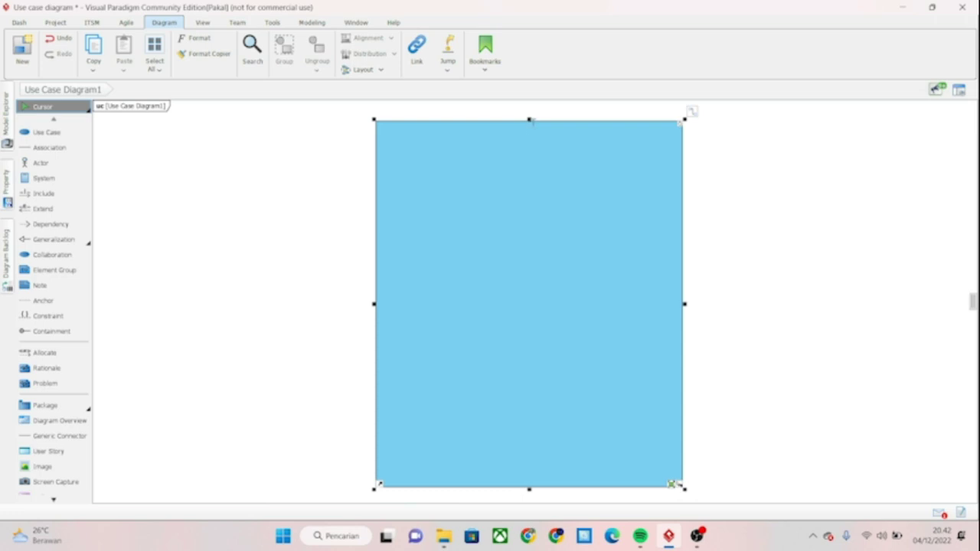
double_click(530, 122)
text(Pemesanan Tiket Pesawat Online)
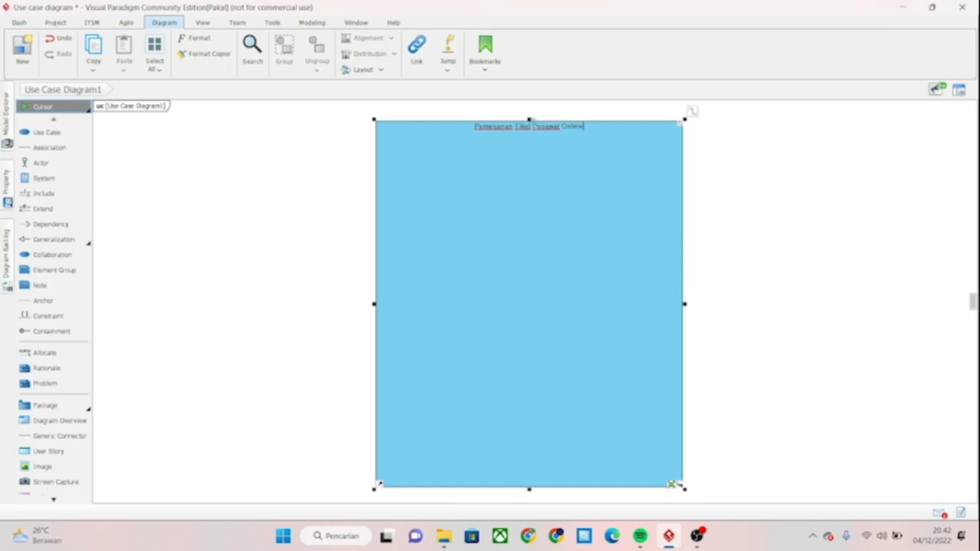
click(667, 153)
Place two actors inside the system boundary, one near its upper left and one near its lower right
click(39, 162)
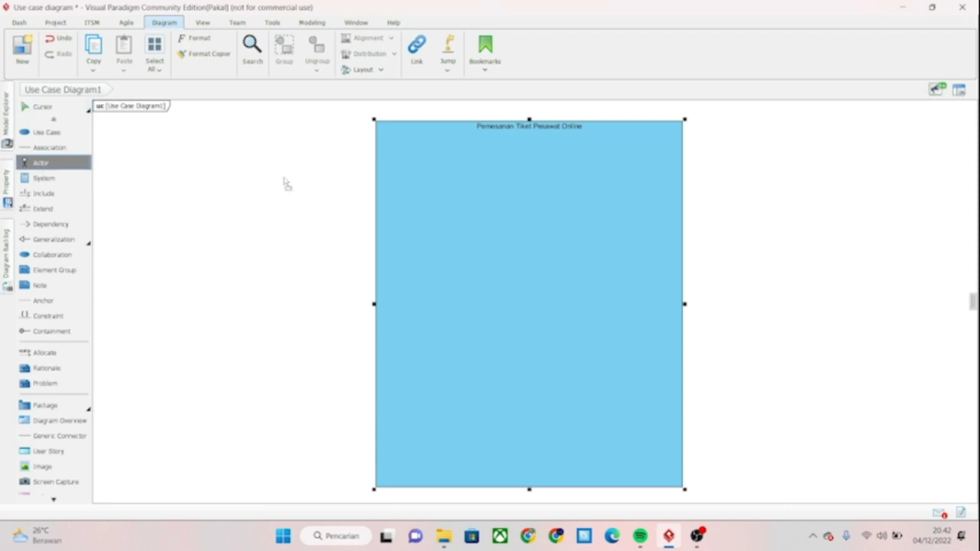
click(419, 255)
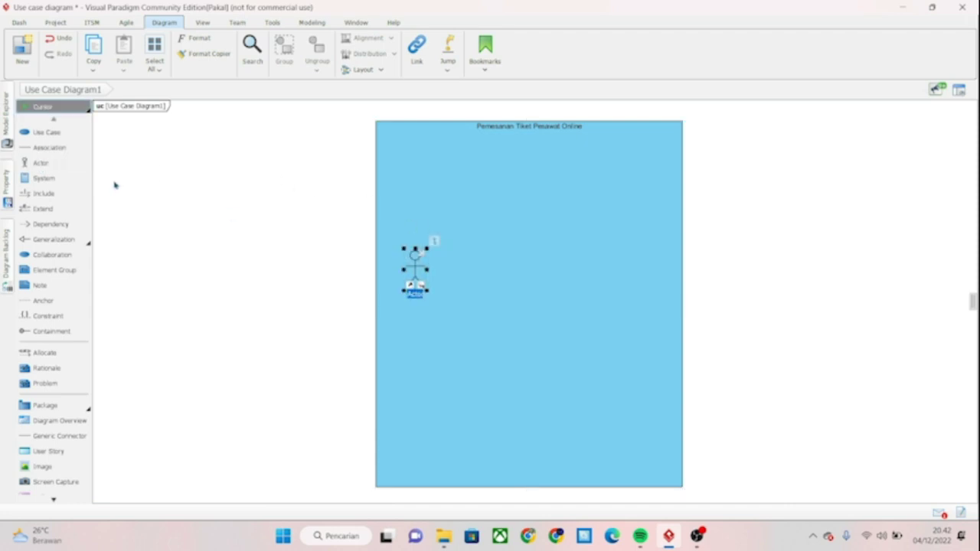
click(645, 333)
drag(416, 268, 428, 228)
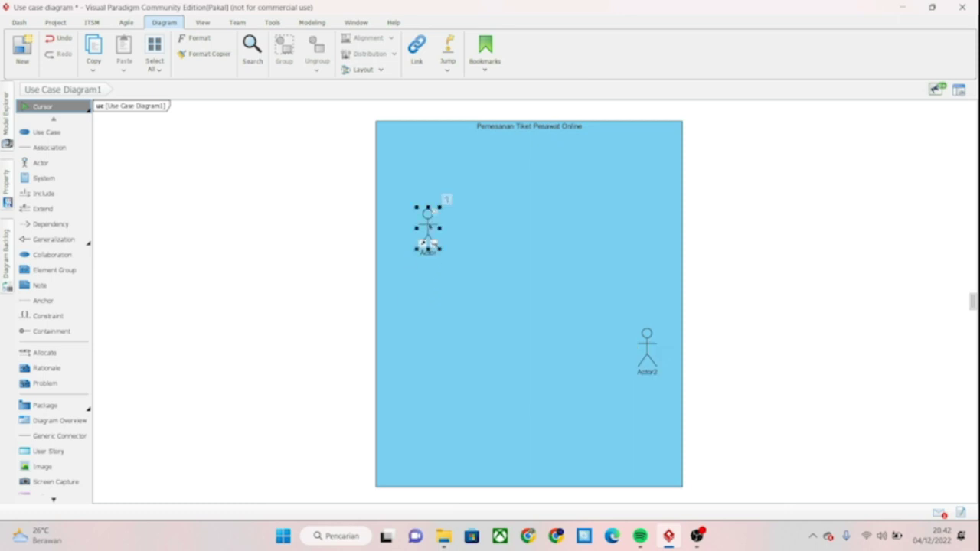
Name the upper-left actor PELANGGAN and the lower-right actor ADMIN
double_click(432, 254)
key(BackSpace)
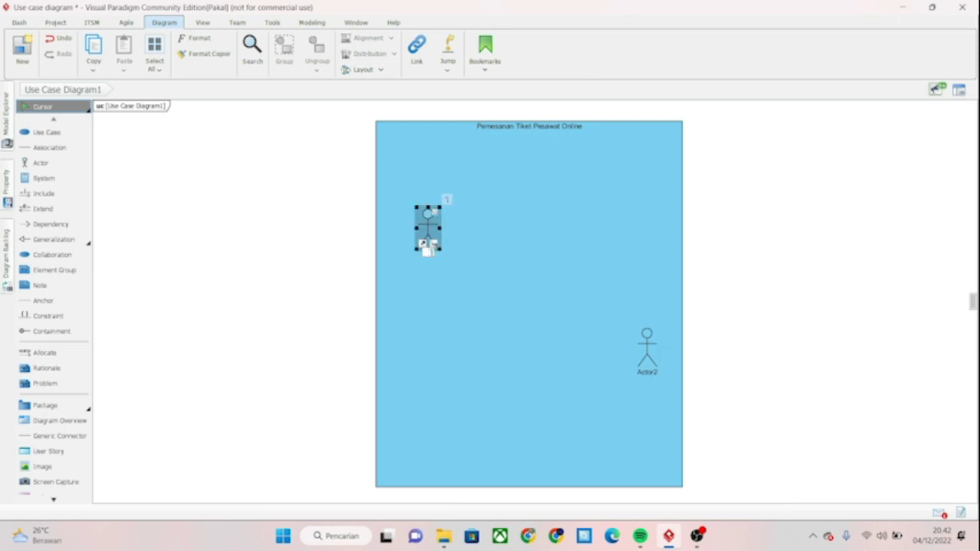
text(PELANGGAN)
click(495, 267)
click(653, 373)
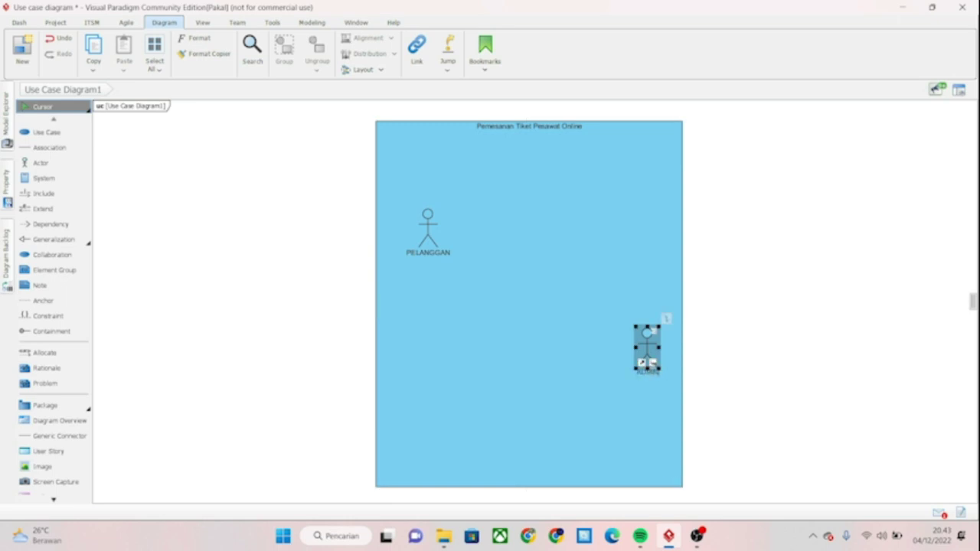
click(661, 404)
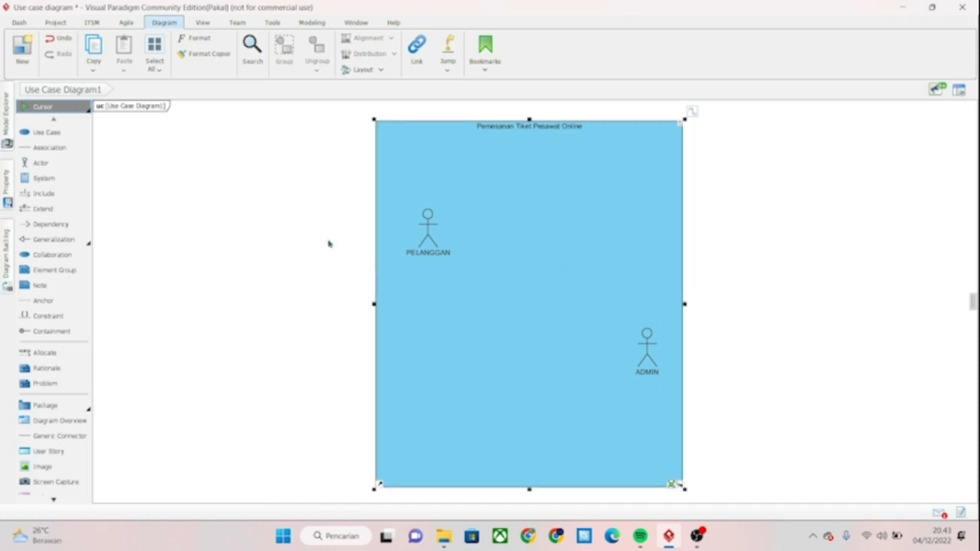
Add a use case named Input tiket near the top of the system boundary, slightly above the PELANGGAN actor
click(46, 132)
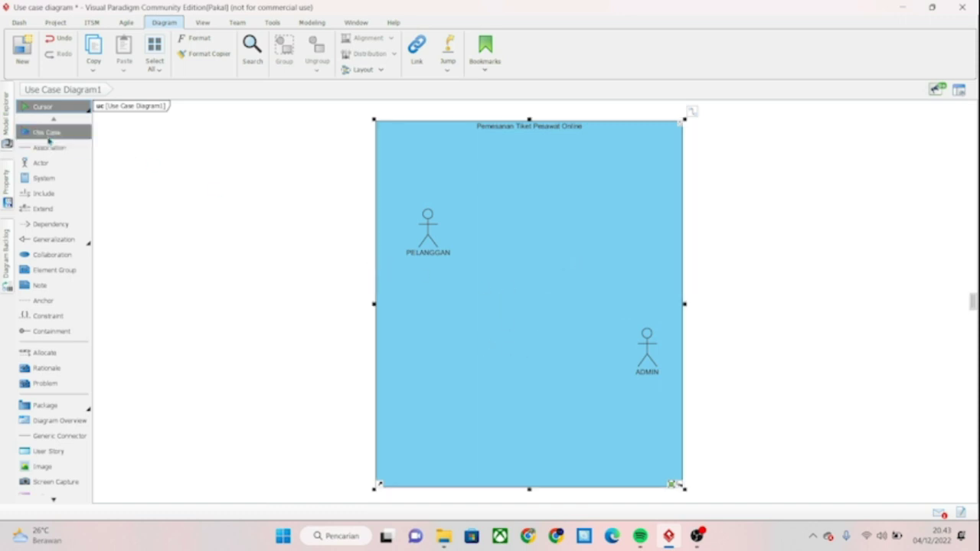
click(501, 189)
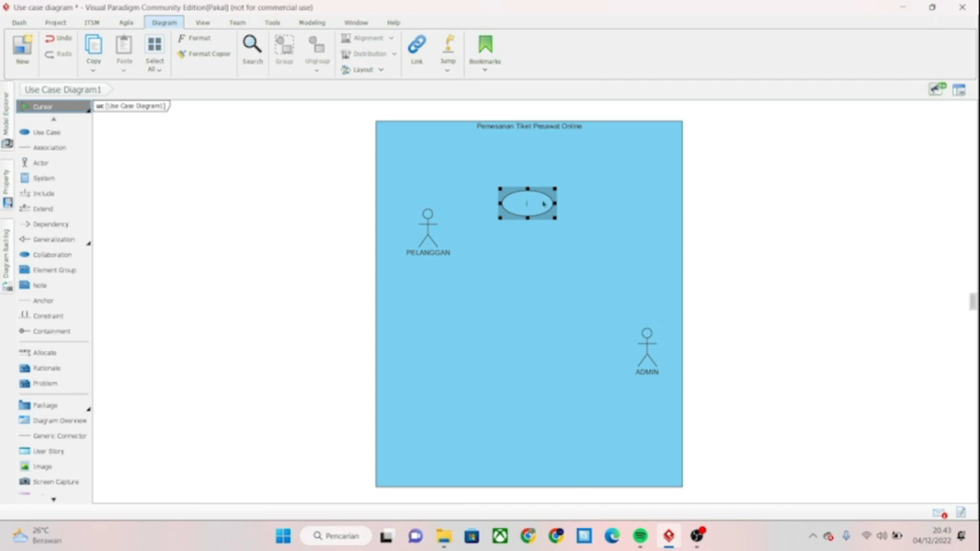
text(Input tiket)
click(574, 213)
drag(540, 211, 552, 191)
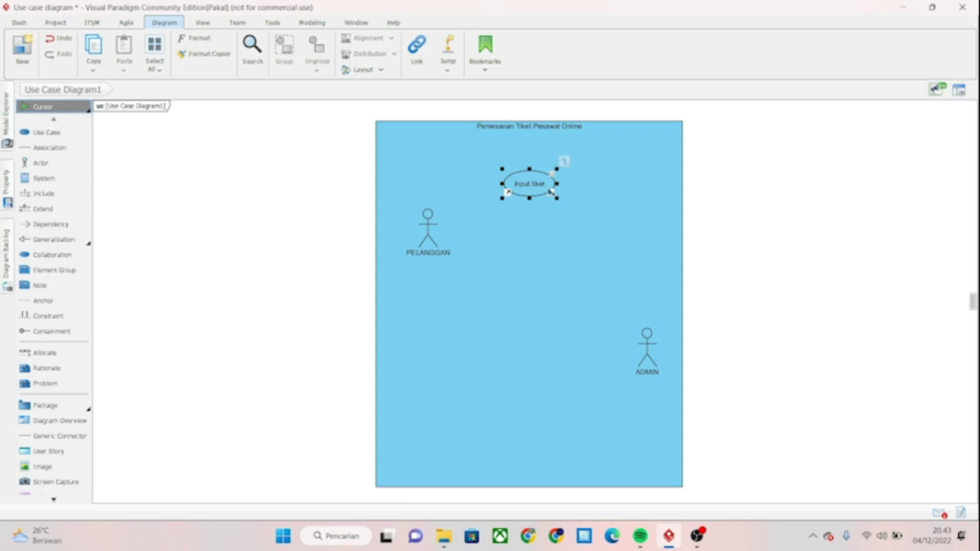
Connect the Input tiket use case to the existing ADMIN actor with an association
click(564, 161)
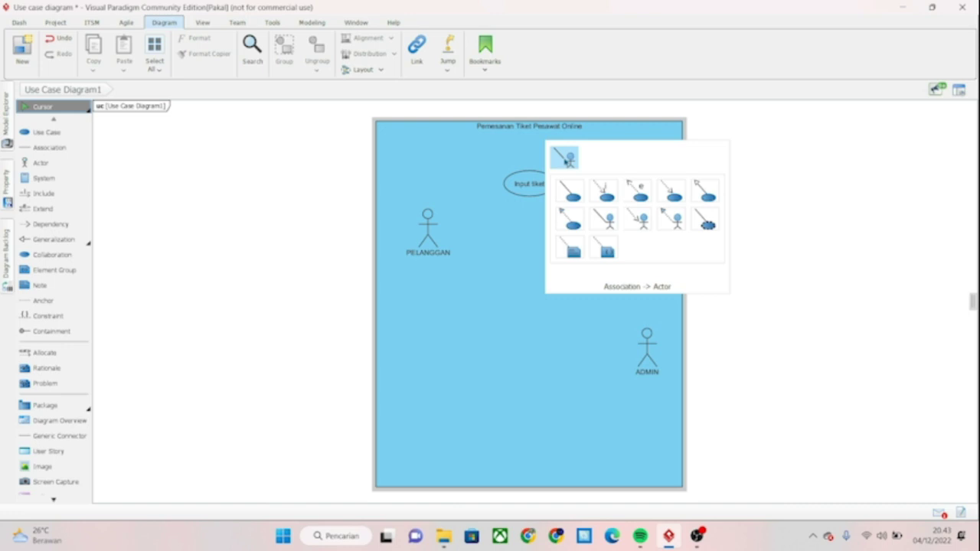
click(565, 159)
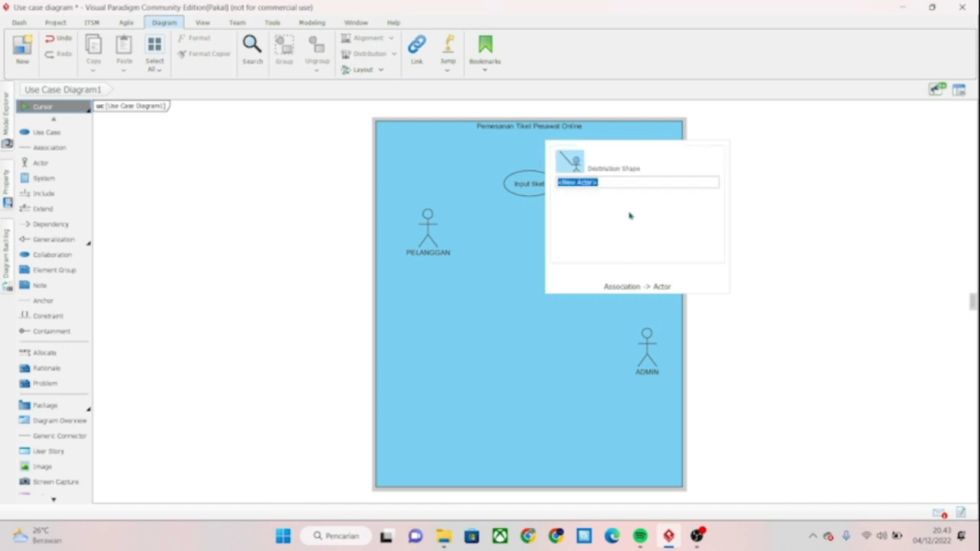
text(ADMIN)
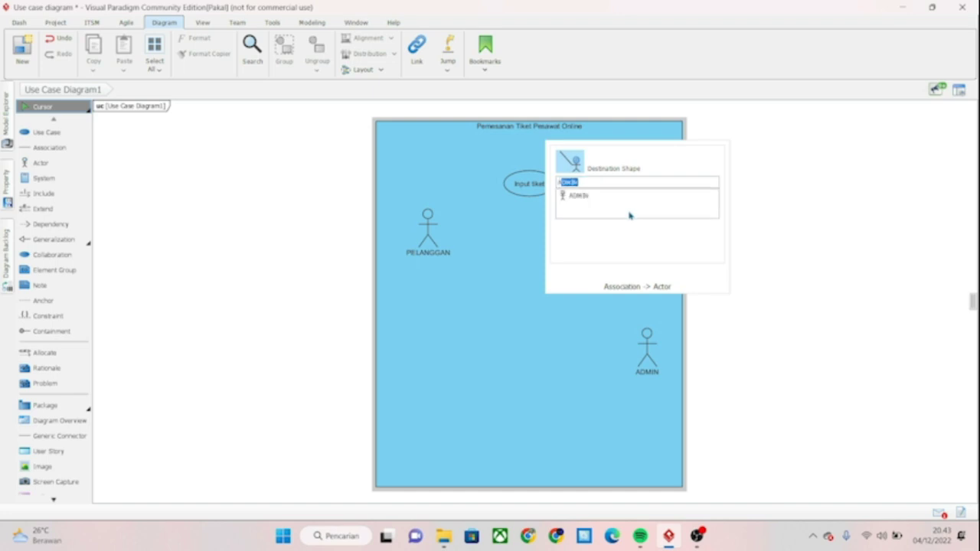
click(580, 196)
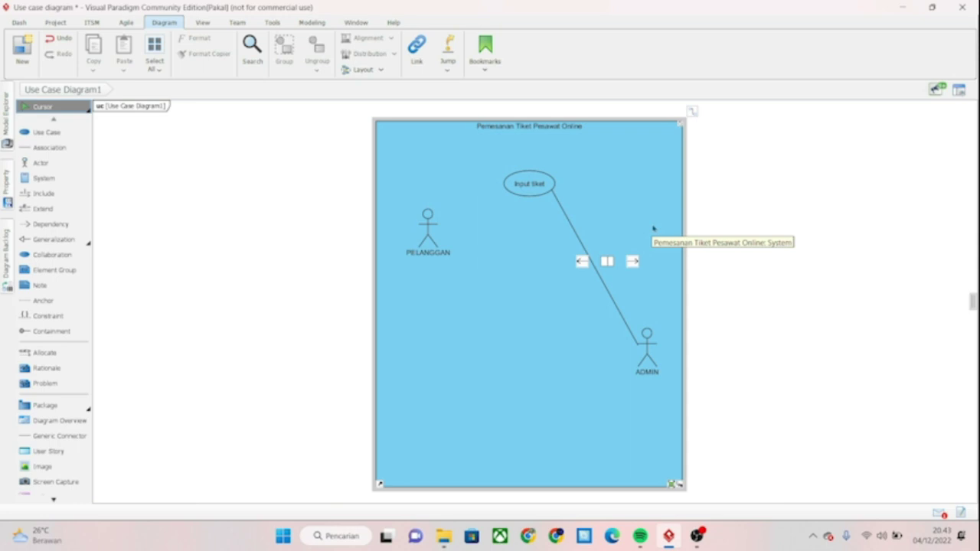
click(662, 281)
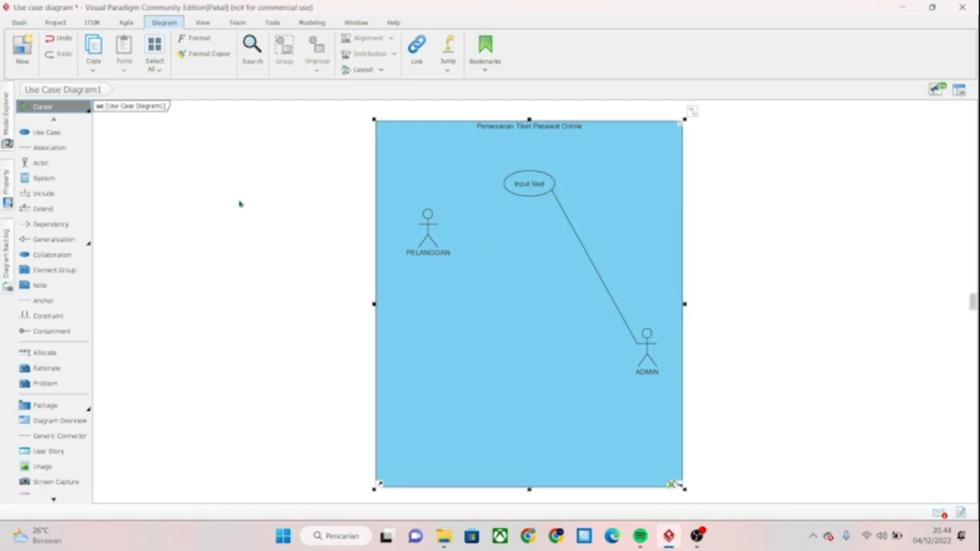
Add a use case named Pemilihan tiket inside the system boundary, directly below and aligned with Input tiket
click(44, 139)
click(515, 227)
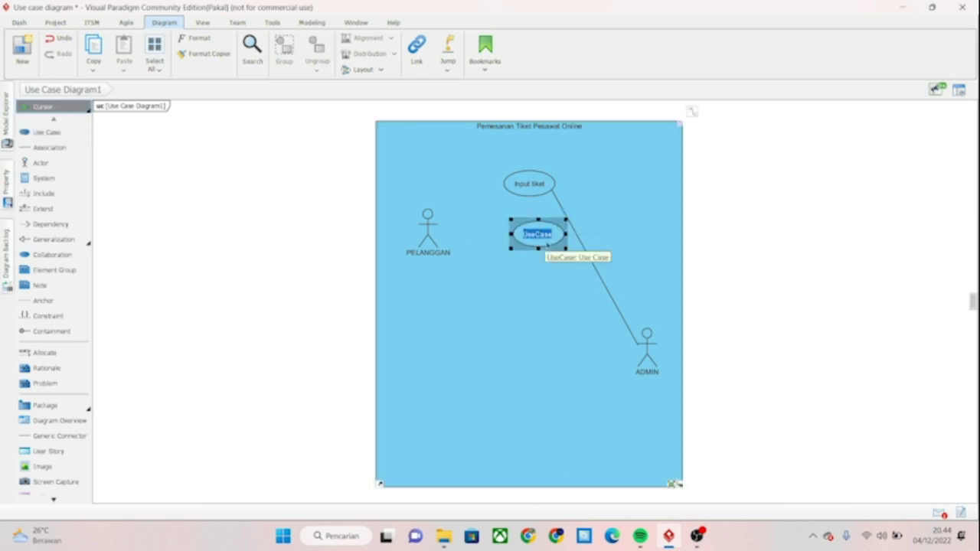
key(BackSpace)
text(P)
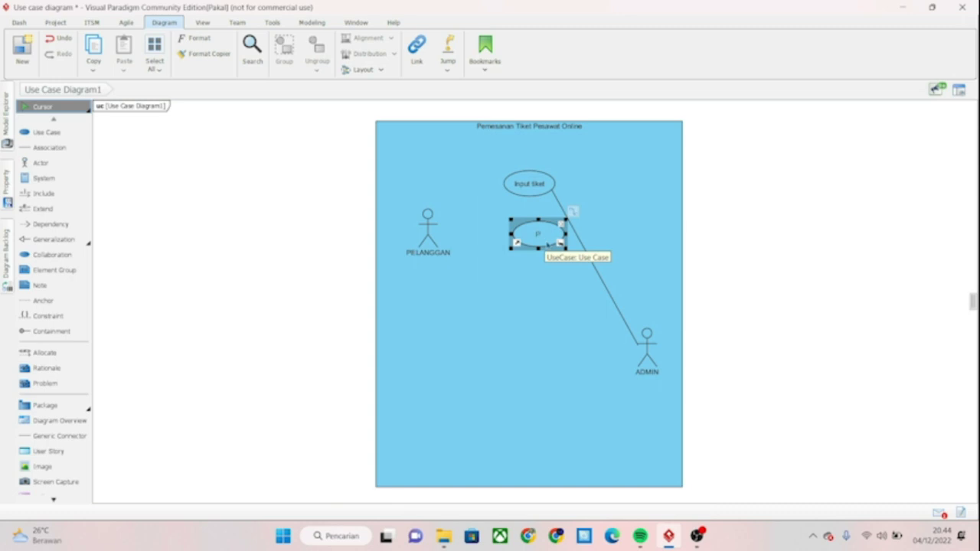
text(emilihan tiket)
key(Return)
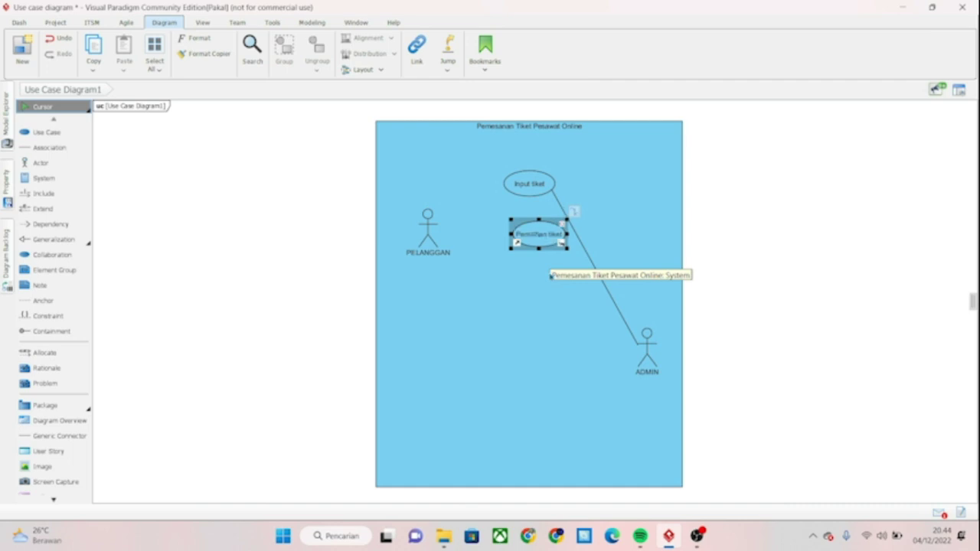
drag(539, 241, 528, 240)
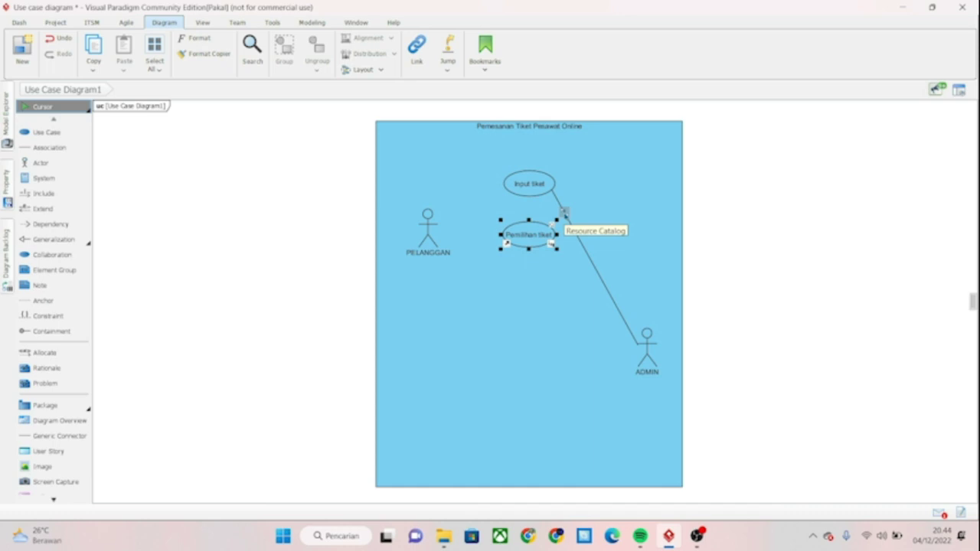
Associate the Pemilihan tiket use case with the PELANGGAN actor and shift that actor slightly down
click(564, 212)
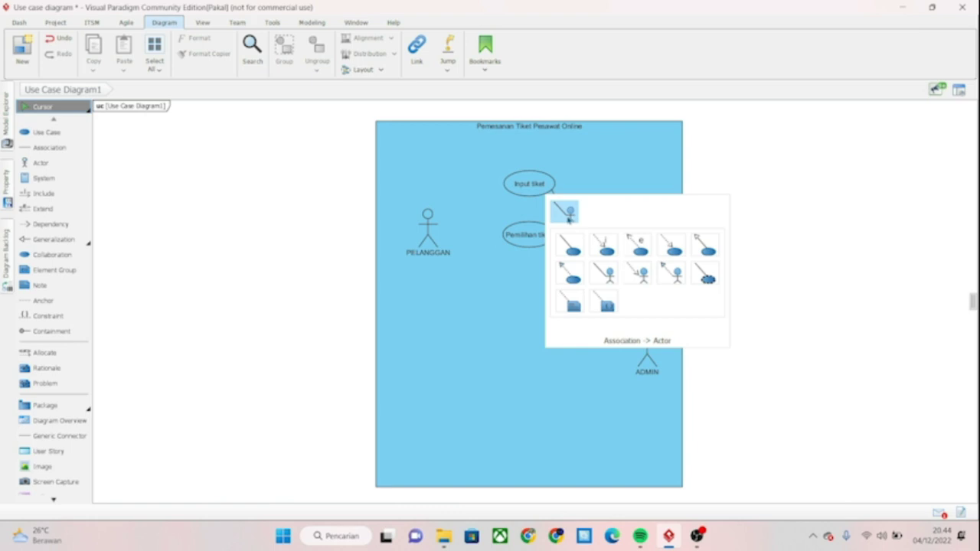
click(569, 218)
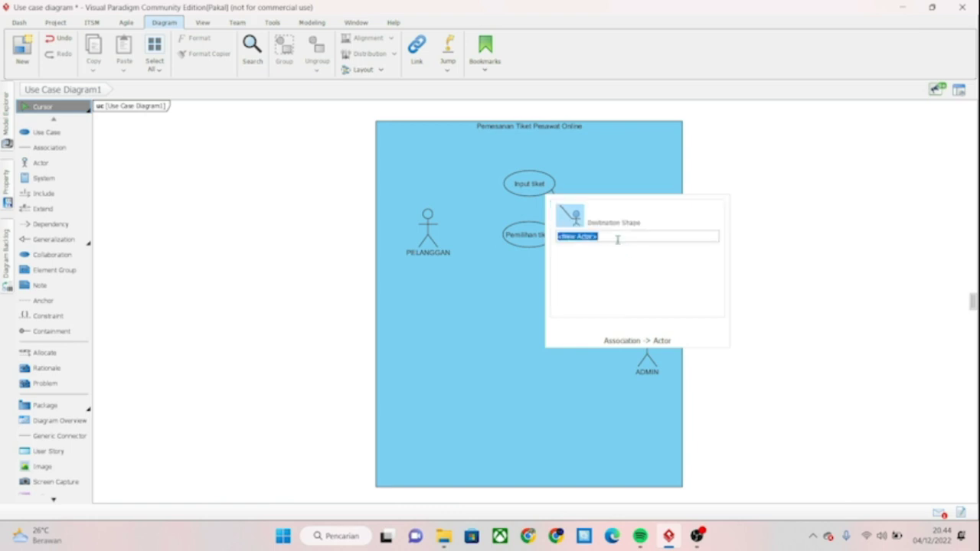
click(596, 250)
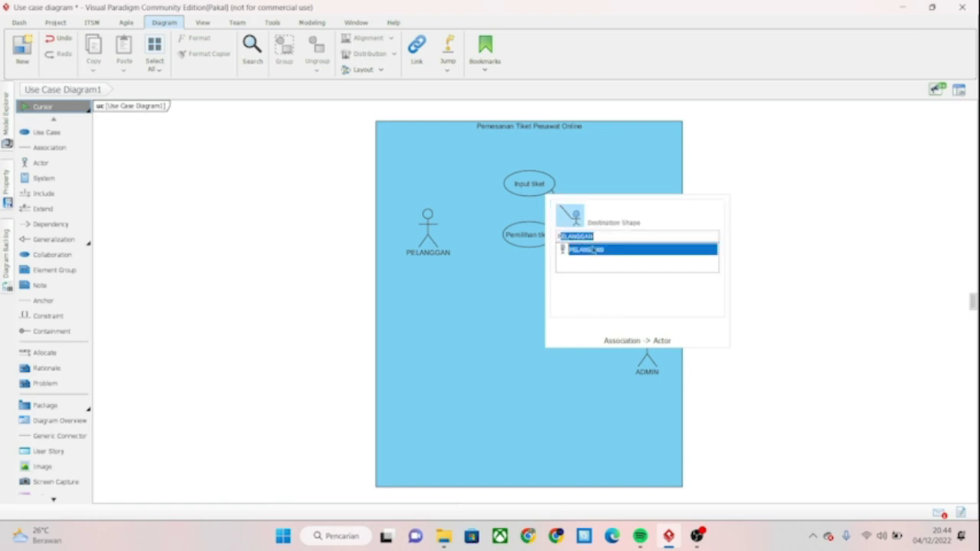
click(508, 273)
drag(429, 245, 429, 252)
click(469, 259)
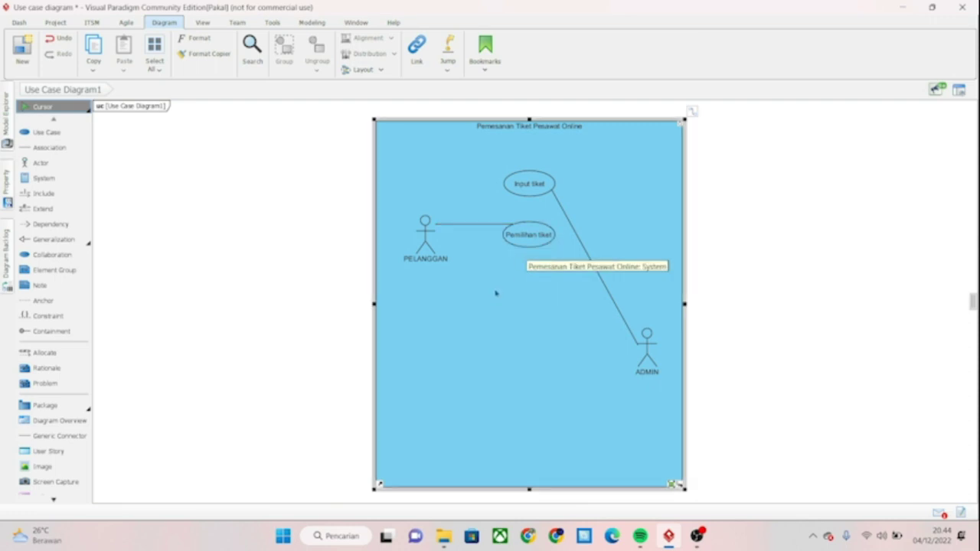
Add a use case named Input data Pemesanan below Pemilihan tiket and center it under the other use cases
click(42, 132)
click(522, 277)
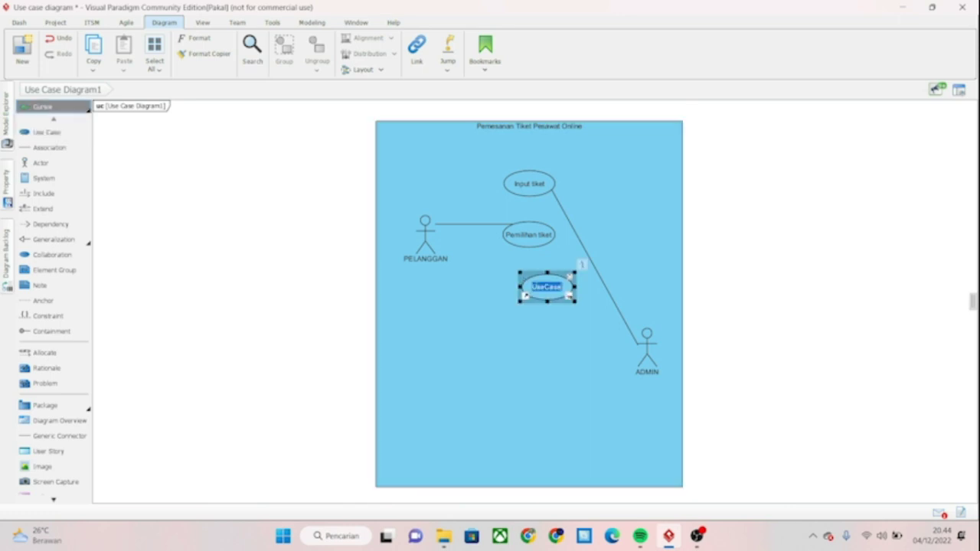
text(Input data)
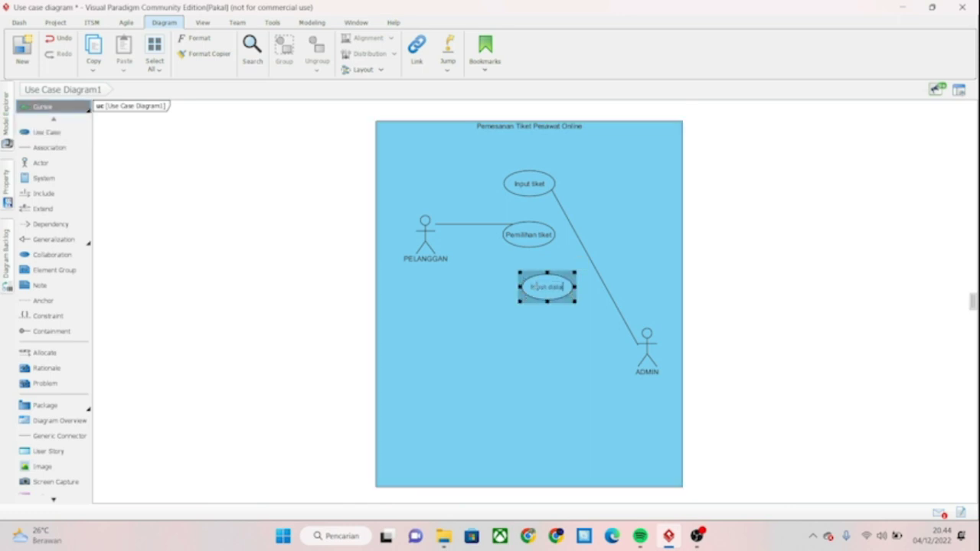
text( Pem)
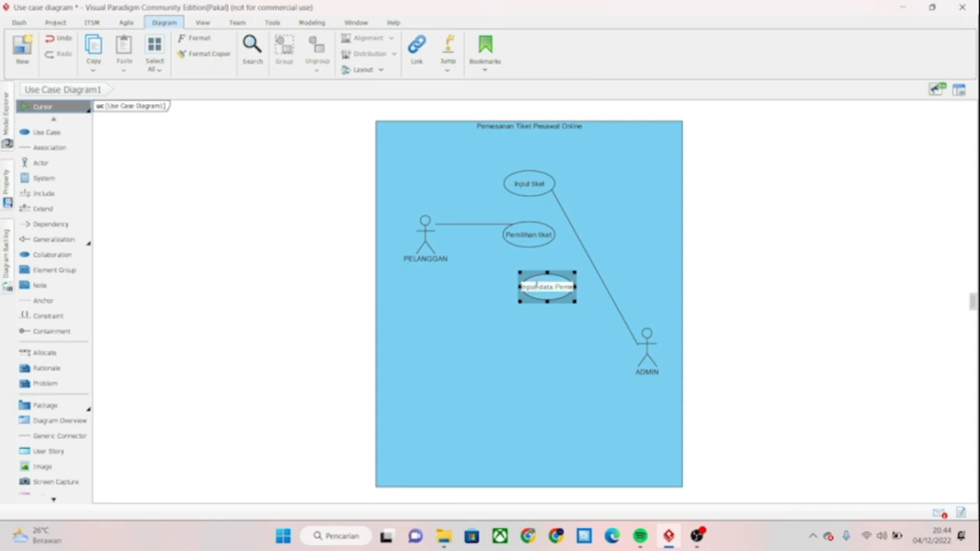
text(esanan)
click(601, 311)
drag(573, 297, 540, 289)
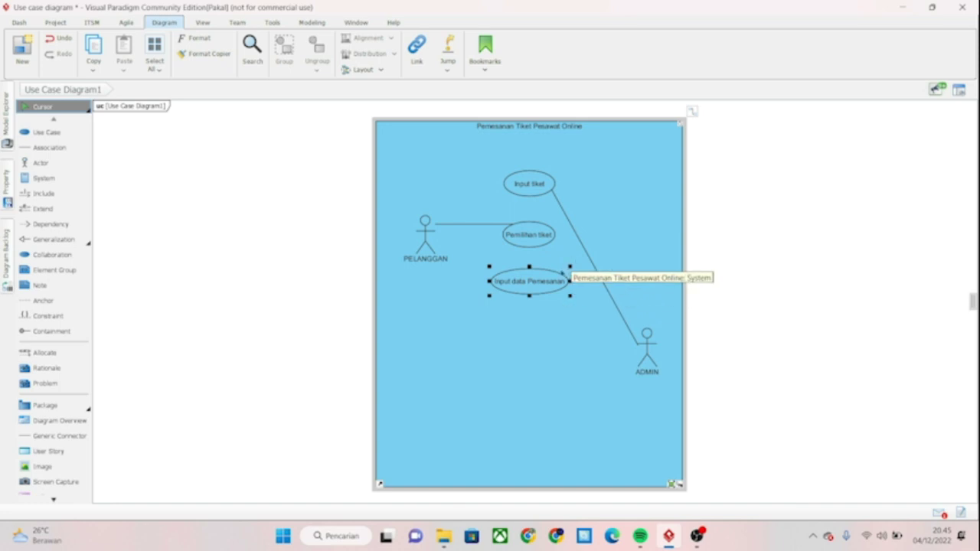
Connect the Input data Pemesanan use case to the existing PELANGGAN actor with an association
drag(576, 260, 580, 258)
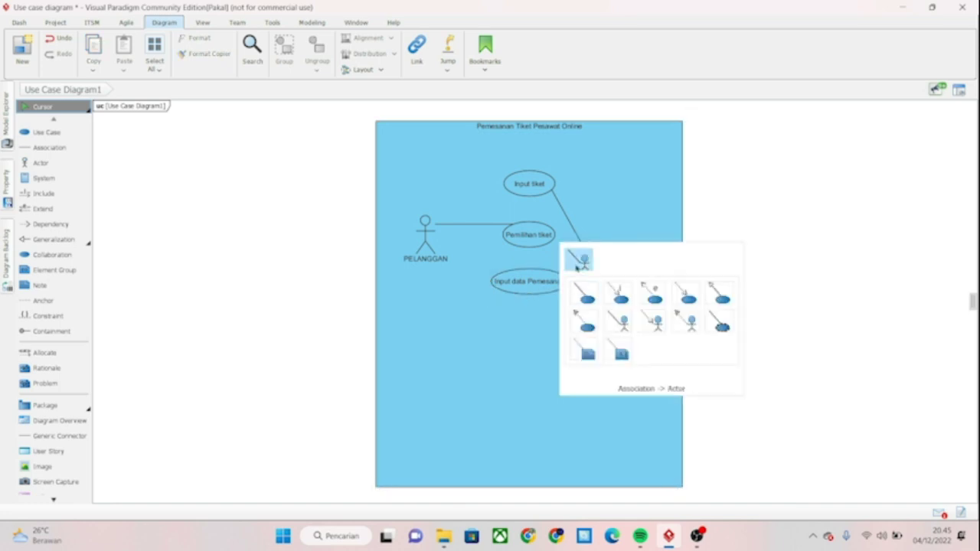
click(582, 261)
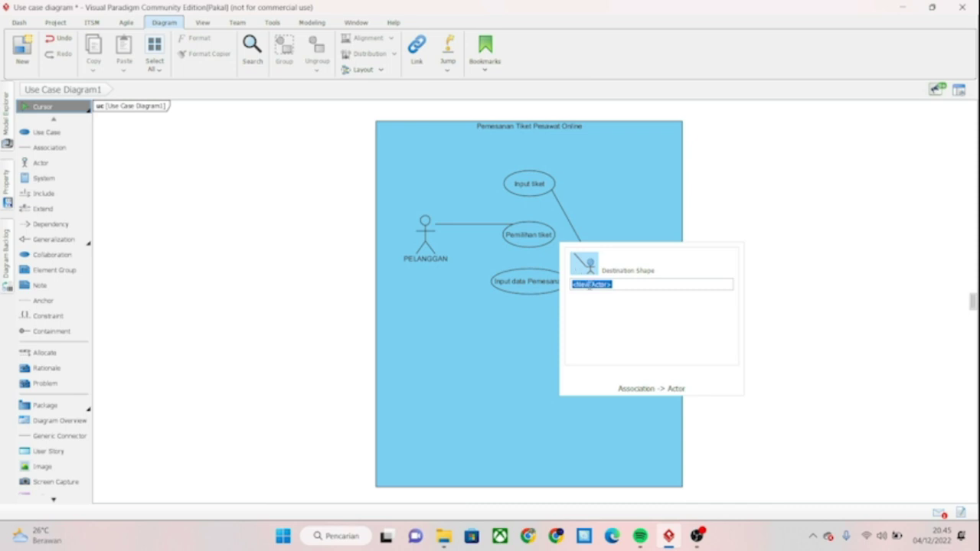
text(PELANGGAN)
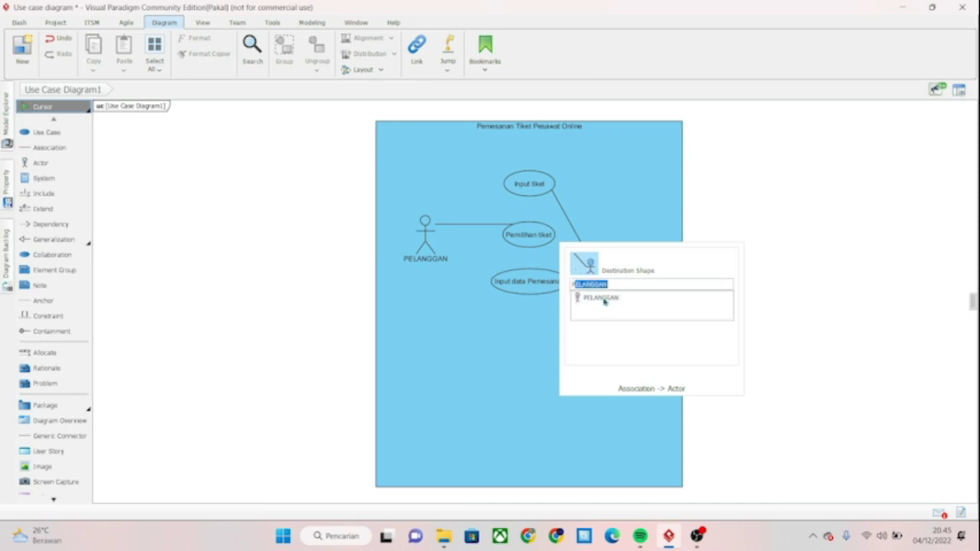
click(602, 299)
click(498, 310)
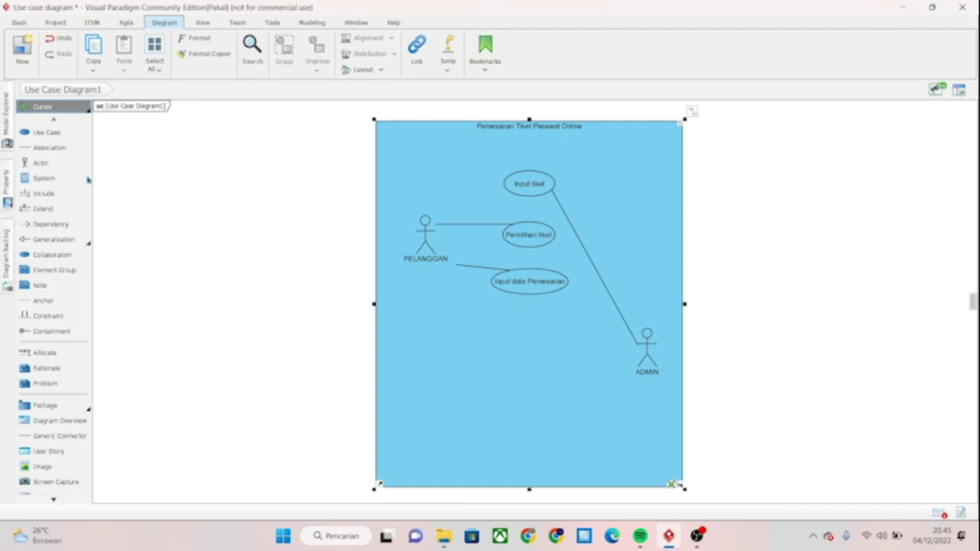
Place a use case with a blank name below Input data Pemesanan, enlarge it and align it with the column
click(36, 134)
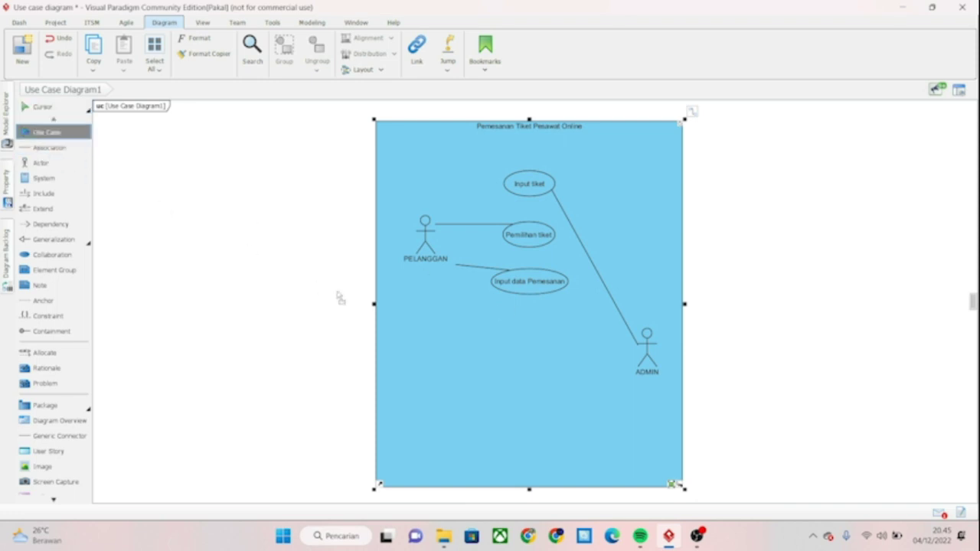
click(519, 330)
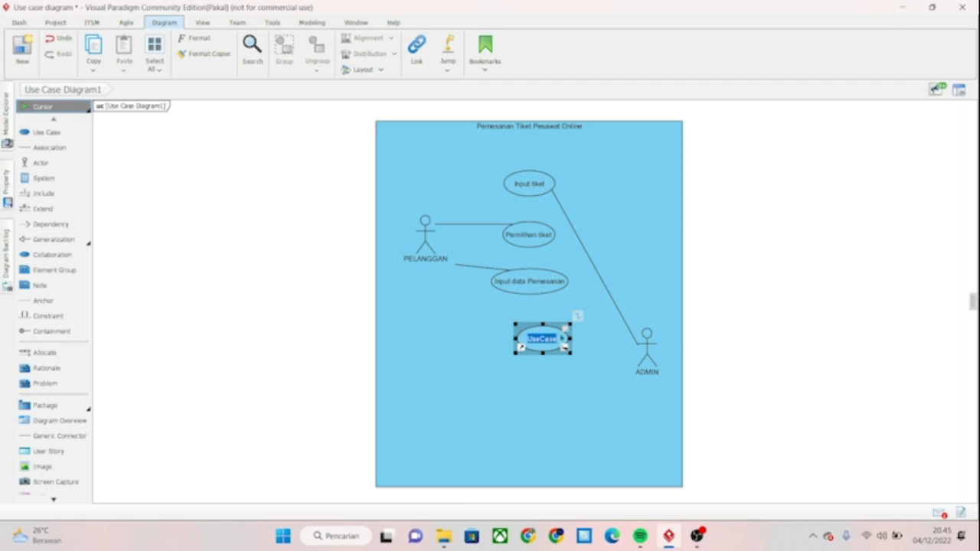
key(BackSpace)
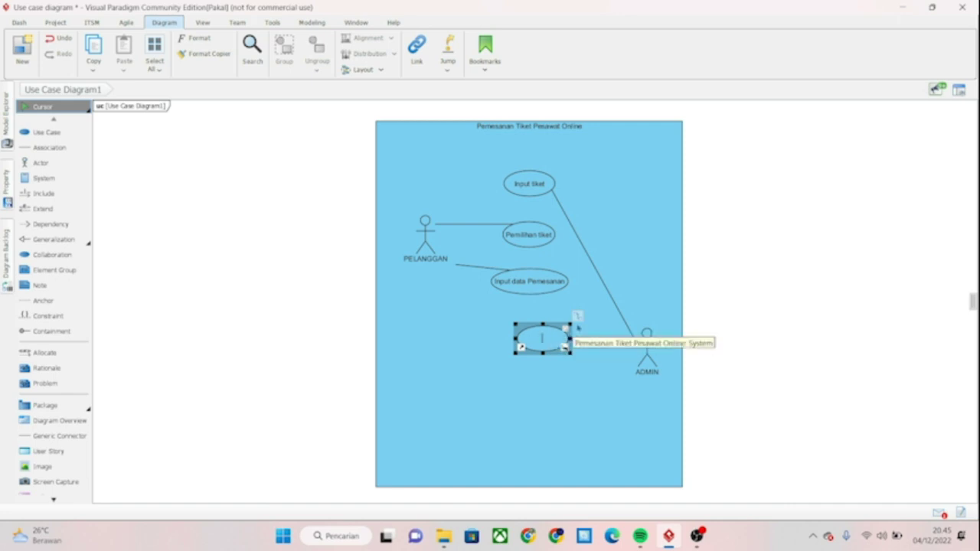
click(576, 333)
click(545, 336)
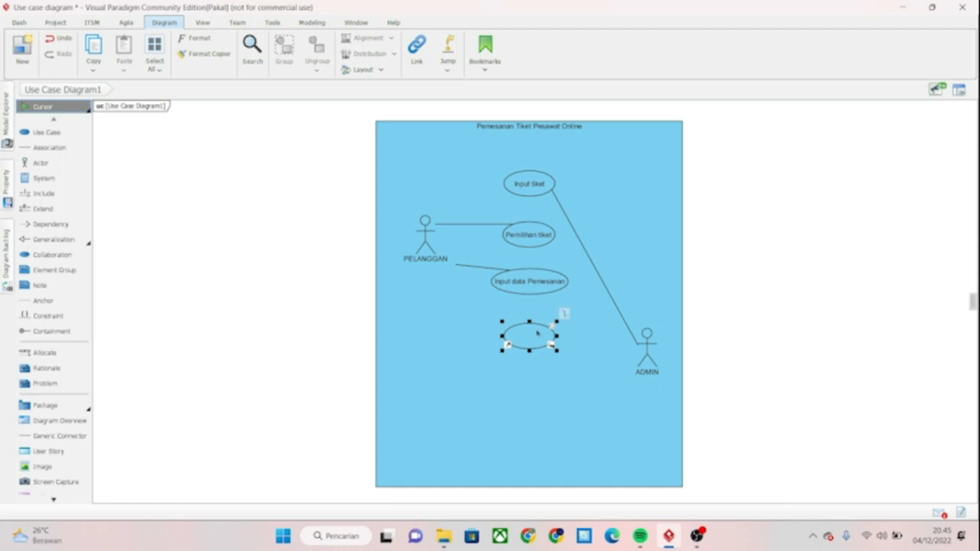
click(596, 339)
click(553, 344)
drag(558, 352, 538, 336)
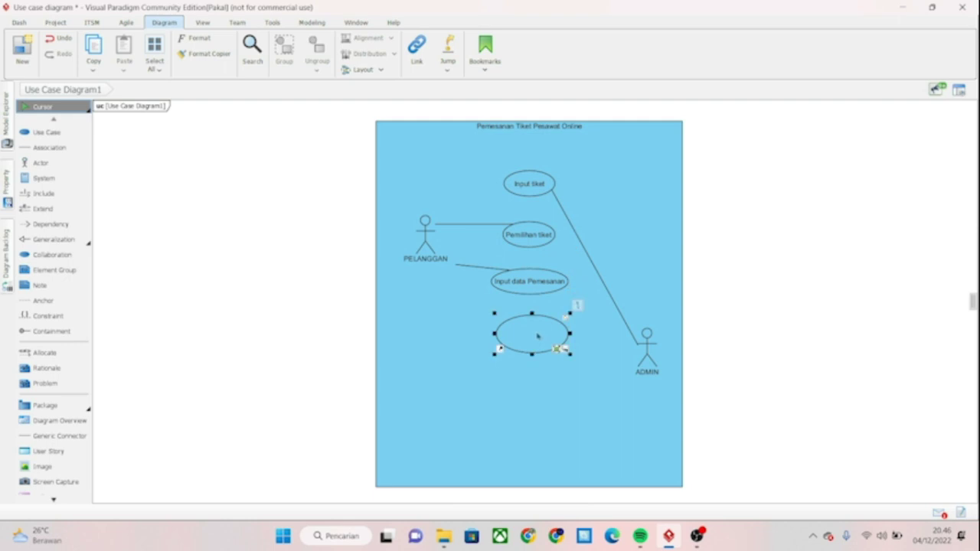
Name the blank use case below Input data Pemesanan Bayar melalui e-banking
click(584, 343)
double_click(532, 334)
text(cayar tiket)
text(lui)
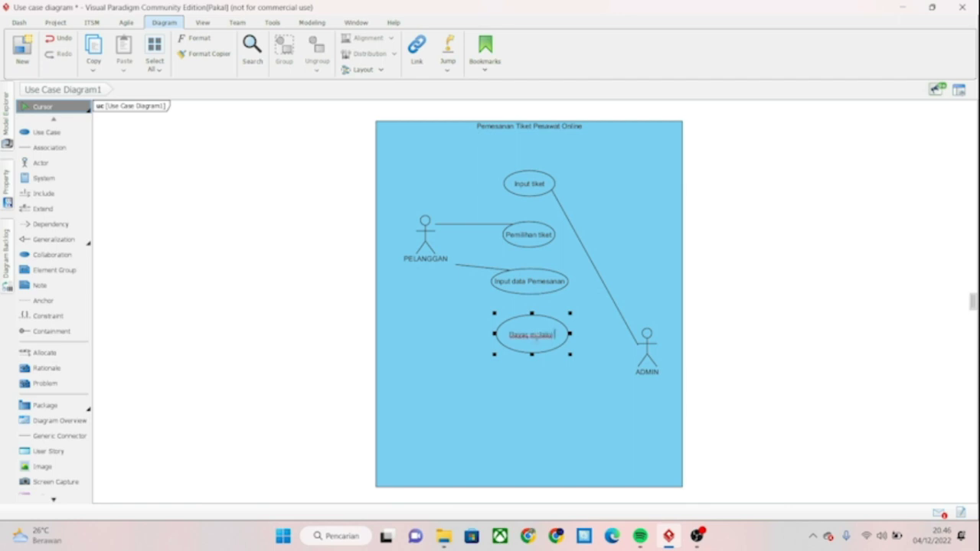
text( e-banking)
click(609, 353)
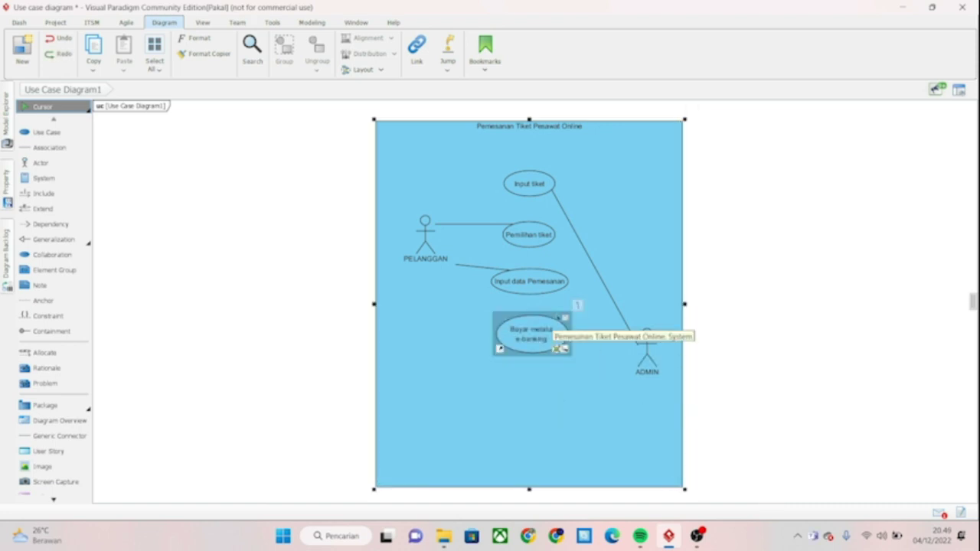
Connect the Bayar melalui e-banking use case to the existing PELANGGAN actor with an association
click(552, 329)
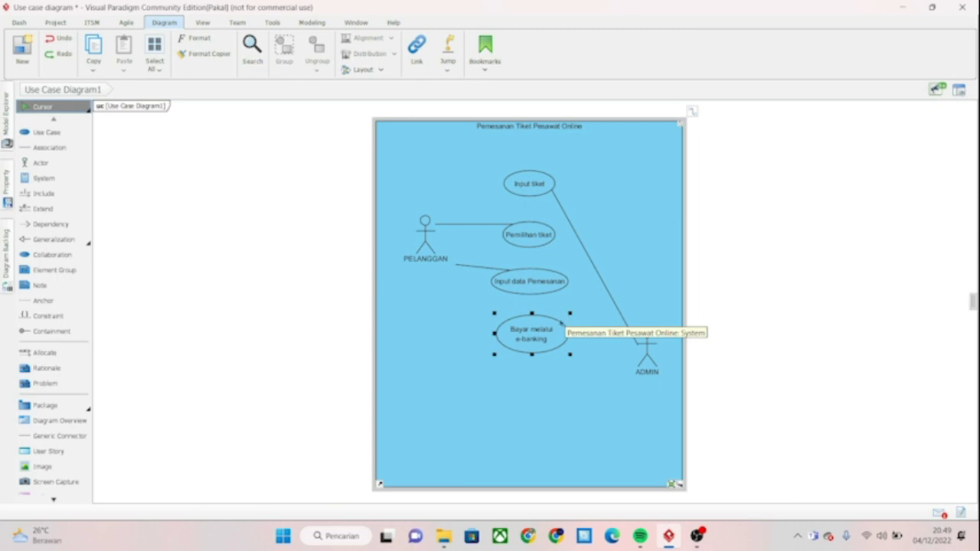
click(557, 323)
click(558, 325)
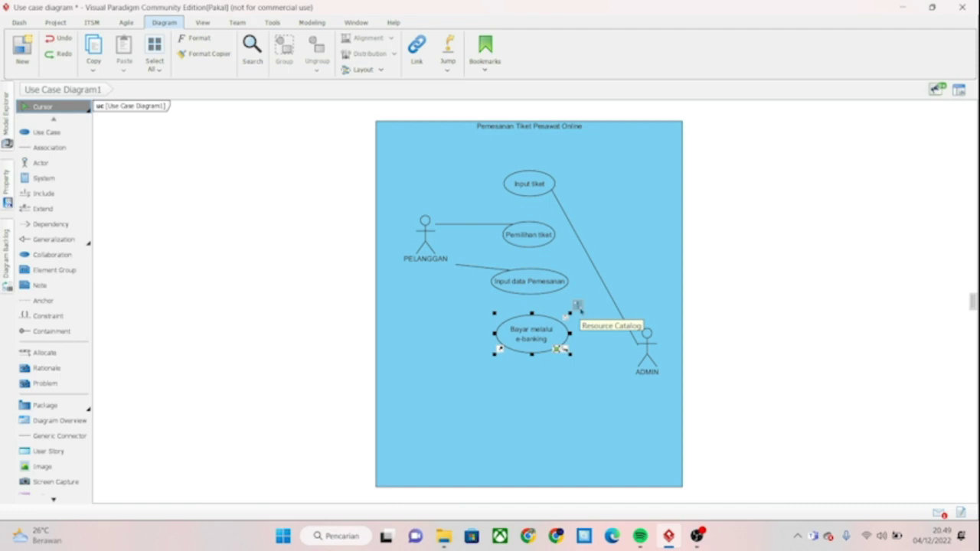
click(578, 305)
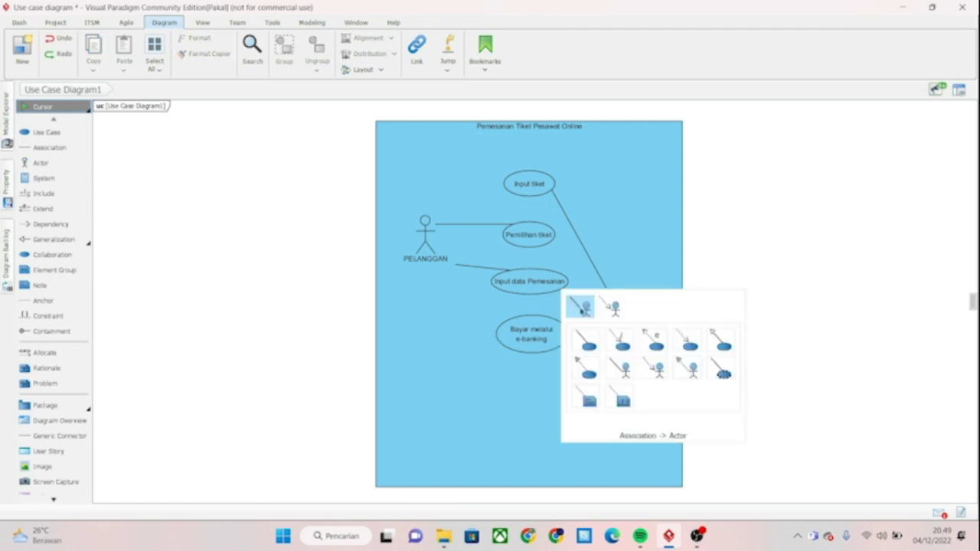
click(581, 308)
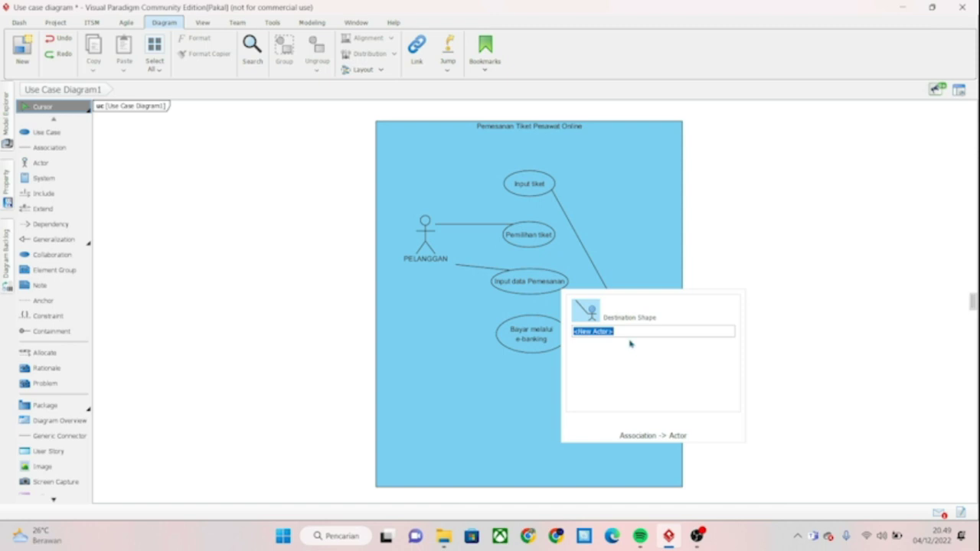
text(PELANGGAN)
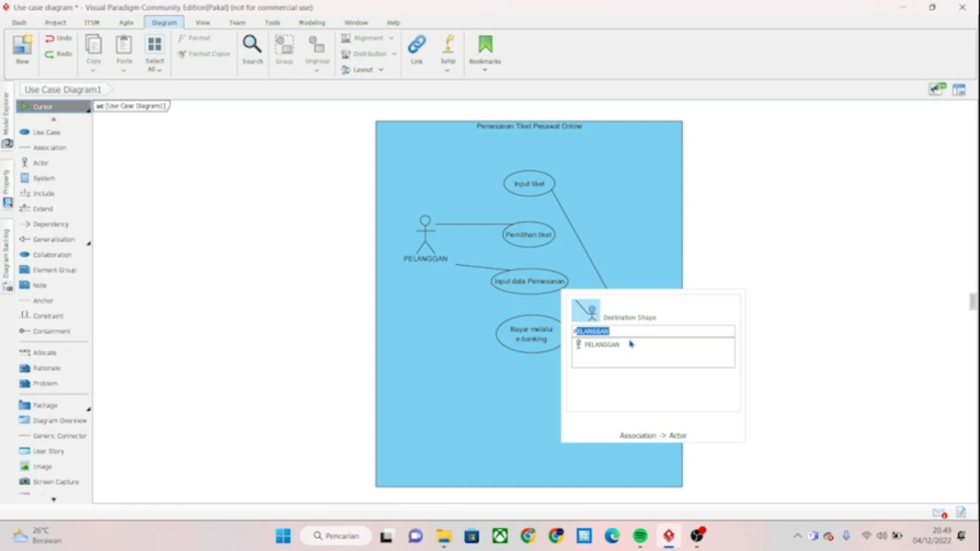
click(621, 346)
double_click(621, 345)
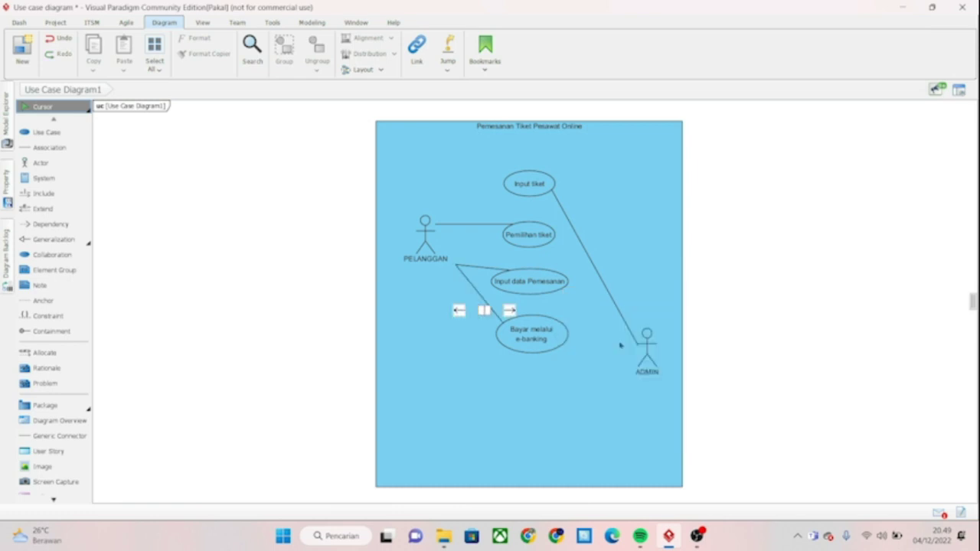
click(554, 331)
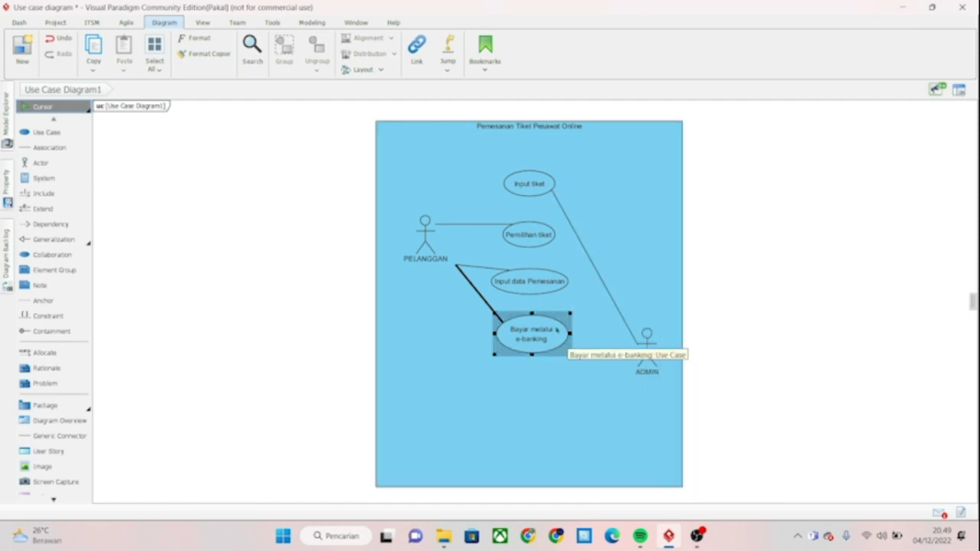
Align the Bayar melalui e-banking use case with the column and connect it to the existing ADMIN actor with an association
mouse_move(558, 331)
mouse_down()
mouse_move(550, 303)
mouse_move(553, 323)
mouse_up()
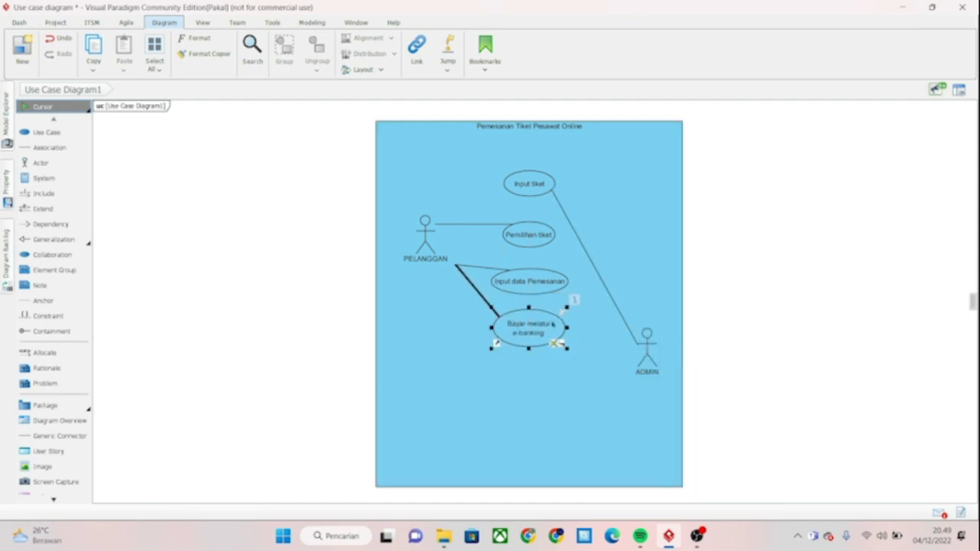
click(573, 304)
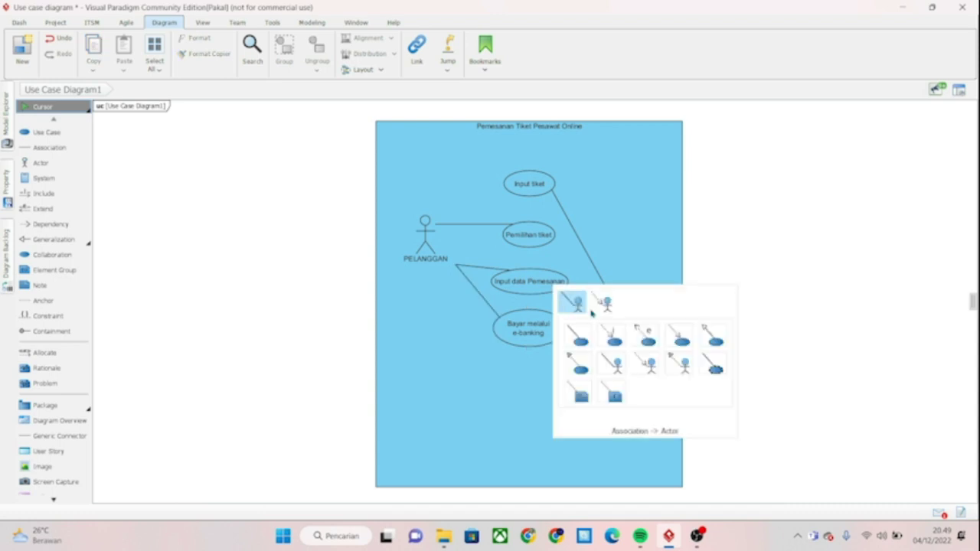
click(577, 305)
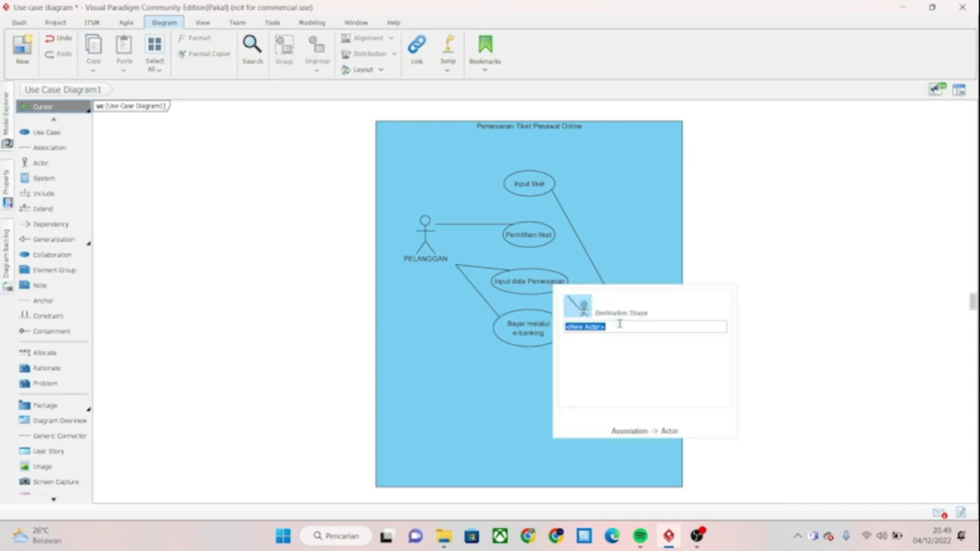
text(ADMIN)
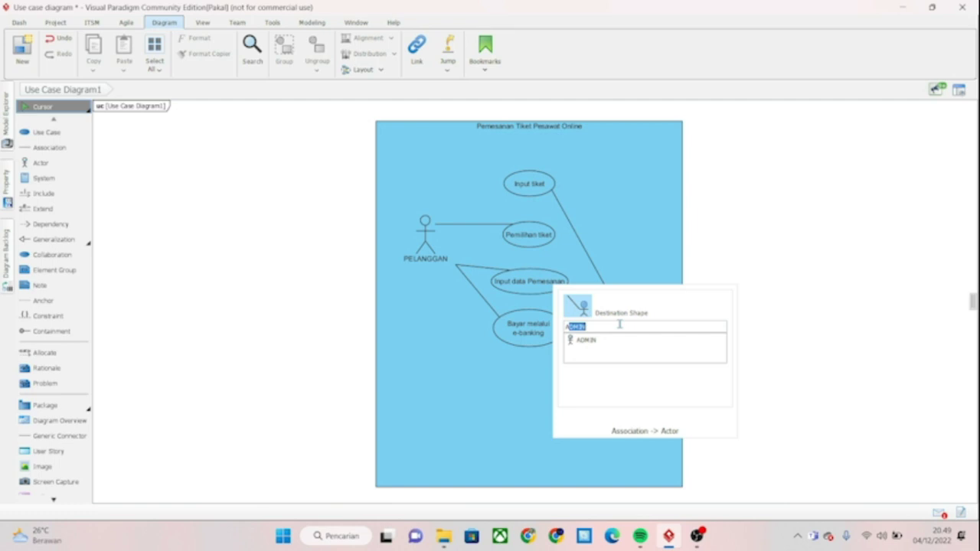
click(606, 340)
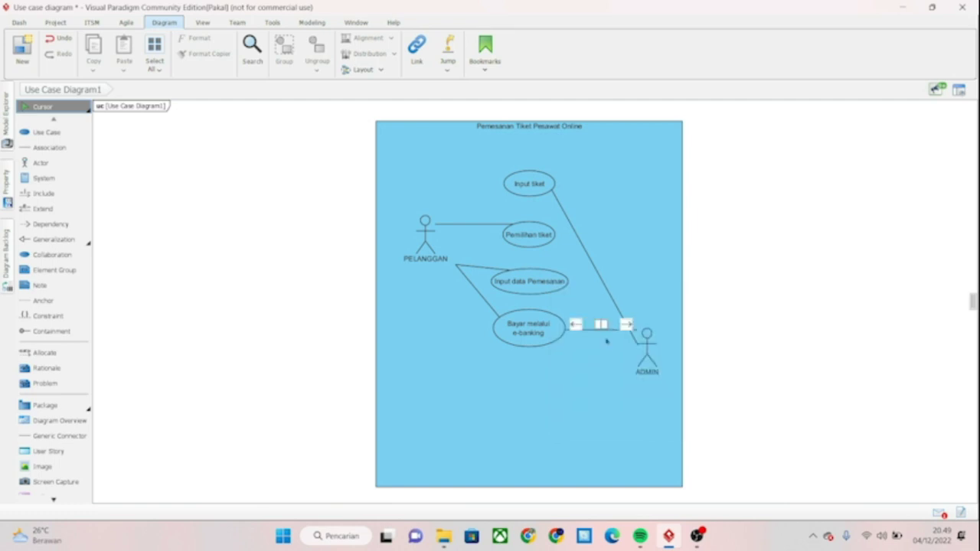
Move the ADMIN actor up slightly, shift Input data Pemesanan down a little, and adjust its association end at PELANGGAN
drag(649, 363, 645, 344)
click(616, 412)
drag(516, 278, 517, 283)
click(476, 271)
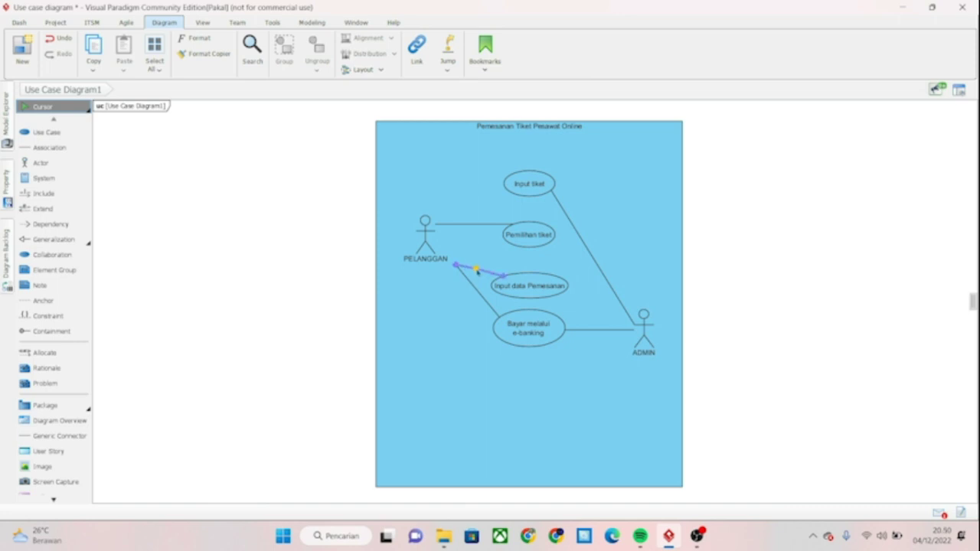
drag(477, 274, 454, 261)
click(463, 298)
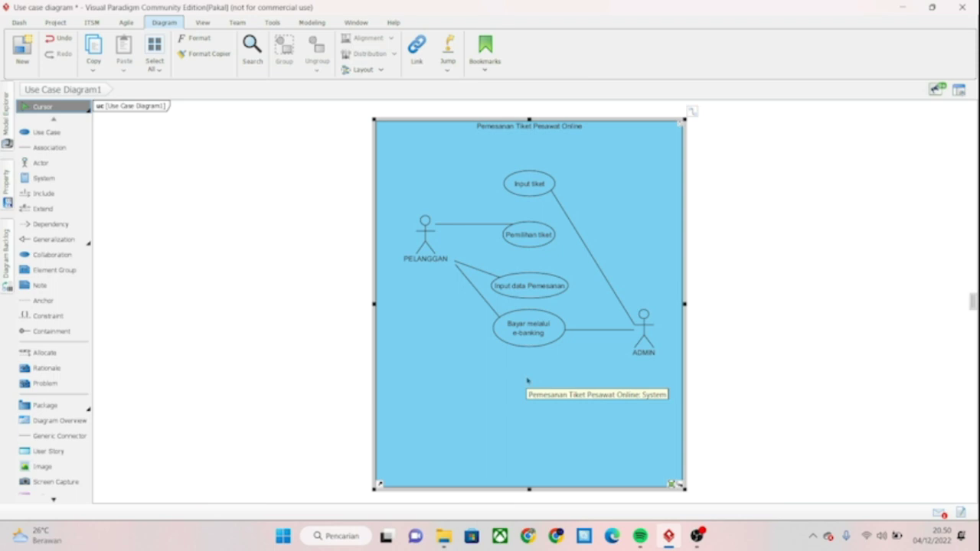
Add a use case named Cetak bukti pembayaran below Bayar melalui e-banking and align it with the column
click(48, 147)
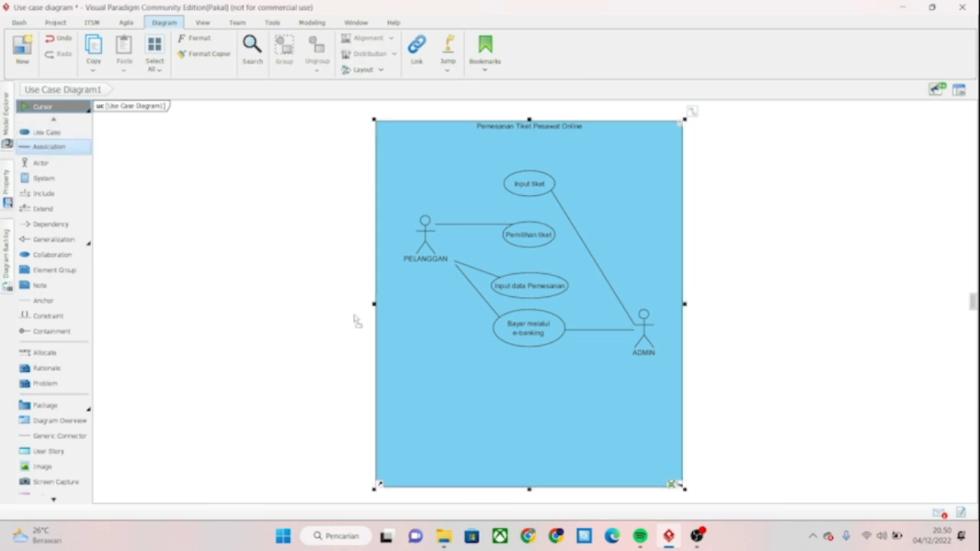
click(524, 375)
key(BackSpace)
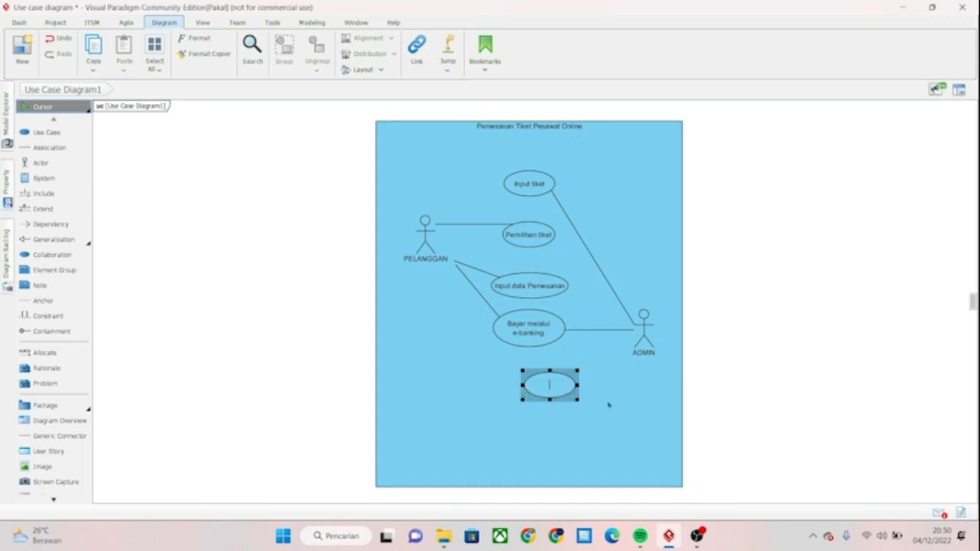
text(C)
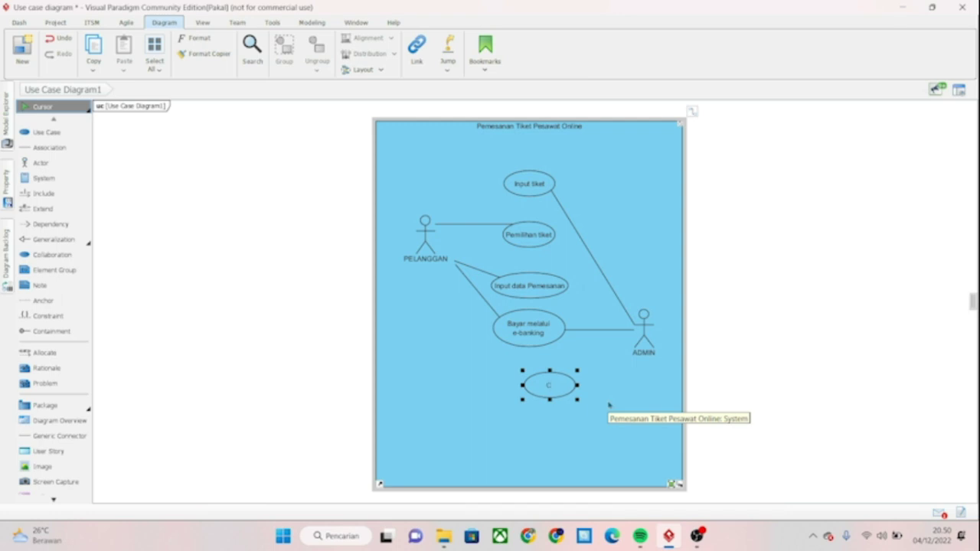
text(etak tik)
text(ti pembaya)
text(ran)
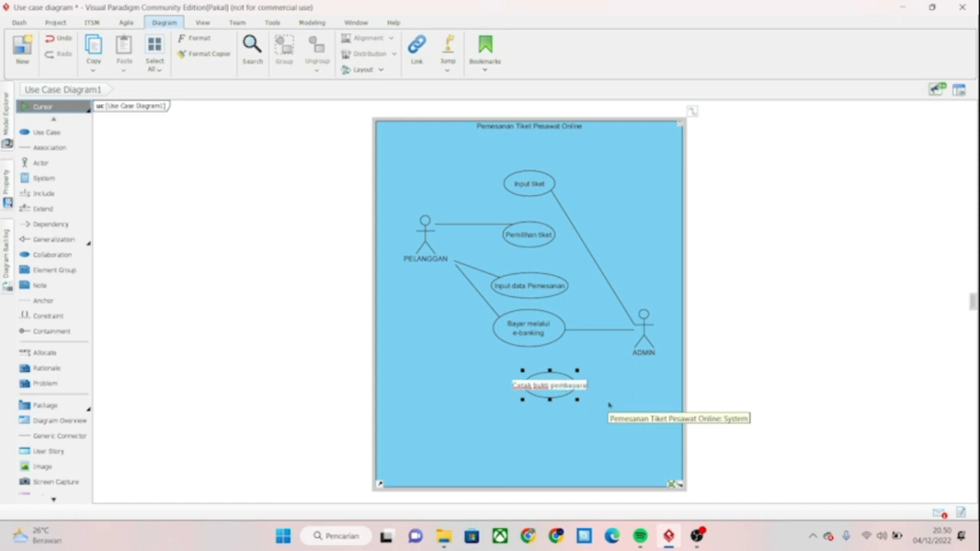
click(622, 387)
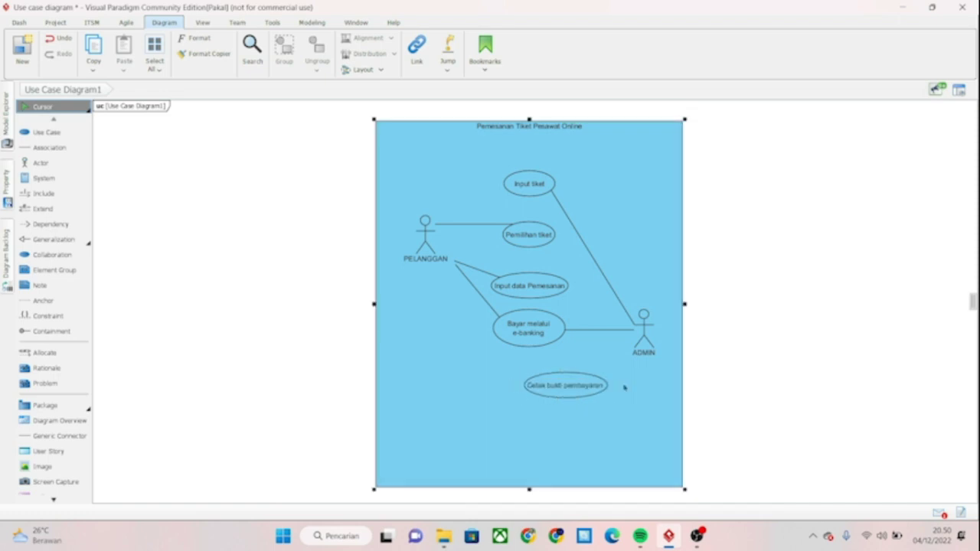
drag(586, 386, 557, 385)
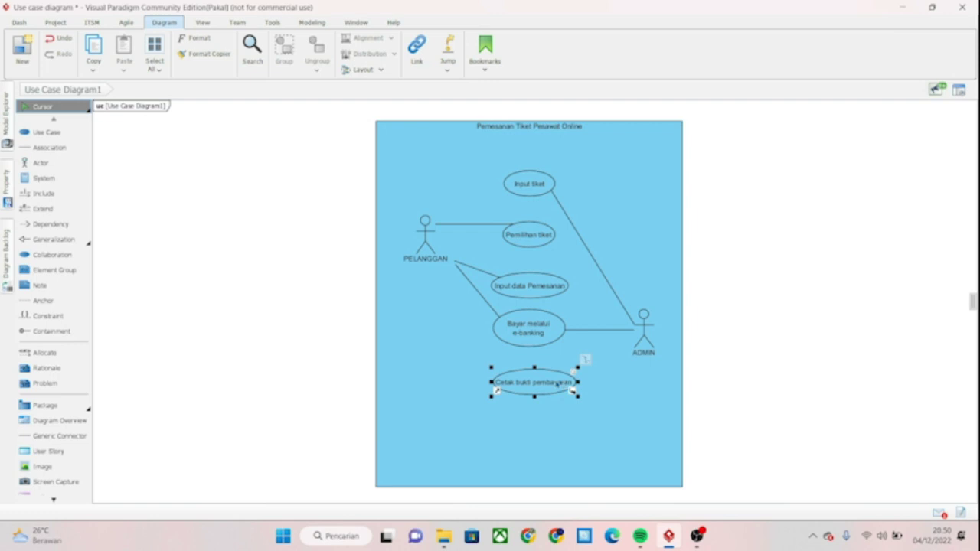
click(638, 387)
mouse_move(570, 387)
mouse_down()
mouse_move(574, 369)
mouse_move(573, 389)
mouse_move(566, 384)
mouse_up()
Connect Cetak bukti pembayaran to the existing PELANGGAN actor with an association and move the line's end closer beneath the actor
click(581, 359)
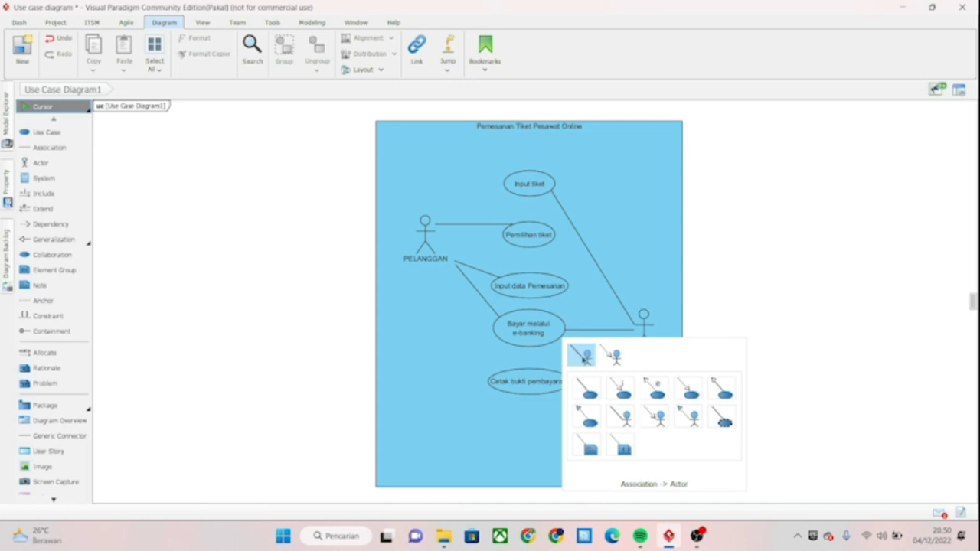
click(583, 357)
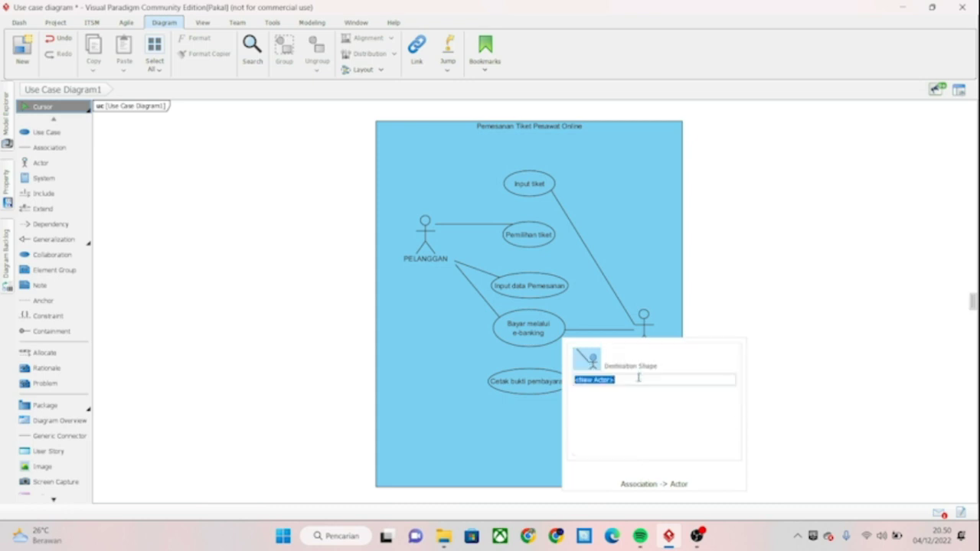
text(PELANGGAN)
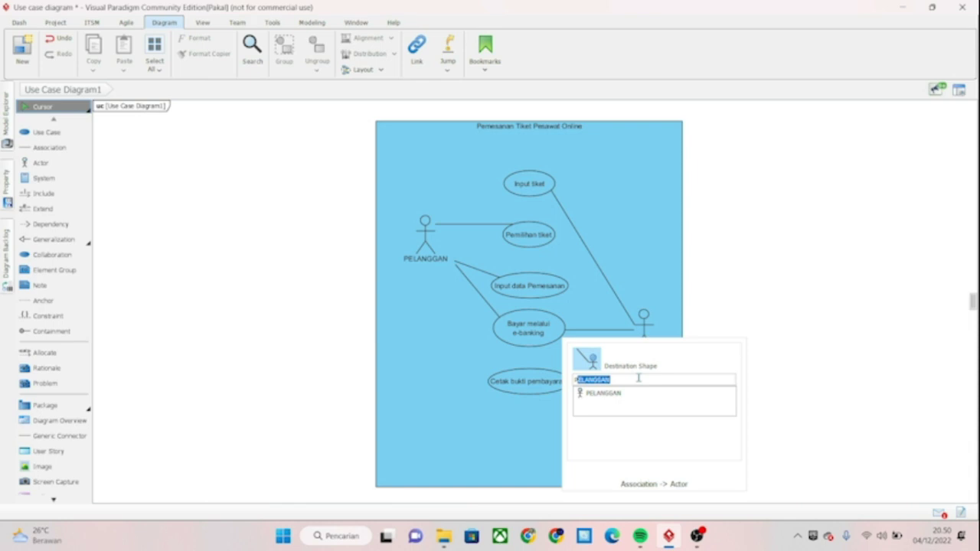
key(Return)
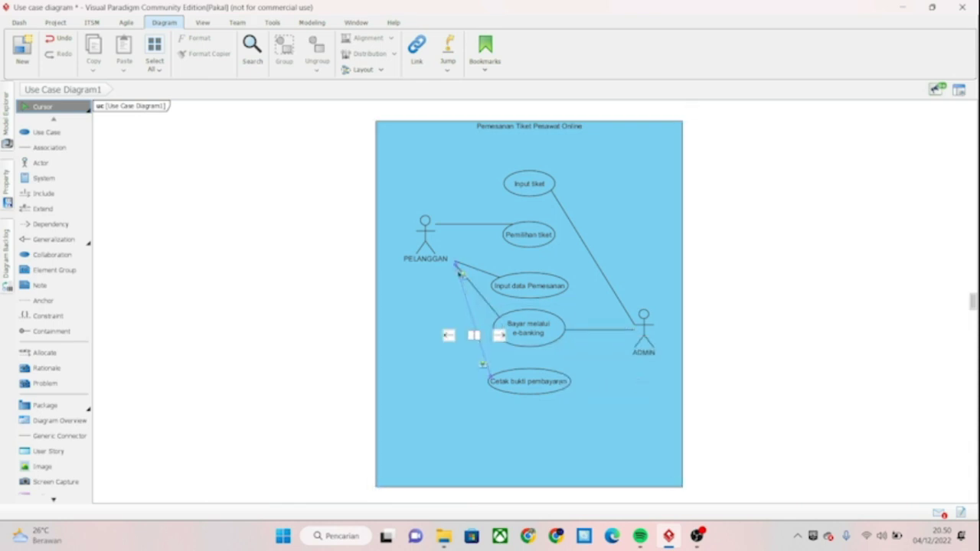
drag(457, 265, 443, 265)
click(622, 383)
Connect the Cetak bukti pembayaran use case to the existing ADMIN actor with an association
click(544, 390)
click(580, 357)
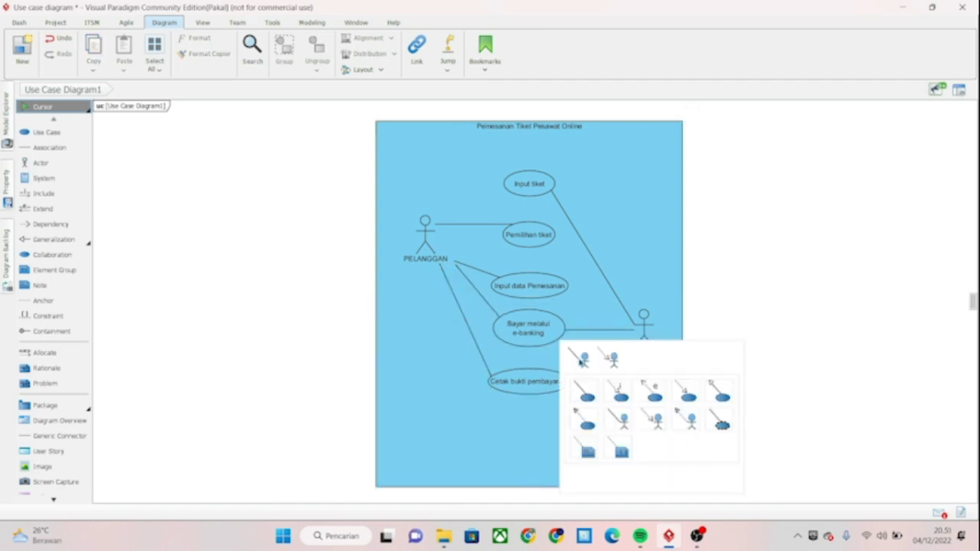
click(579, 358)
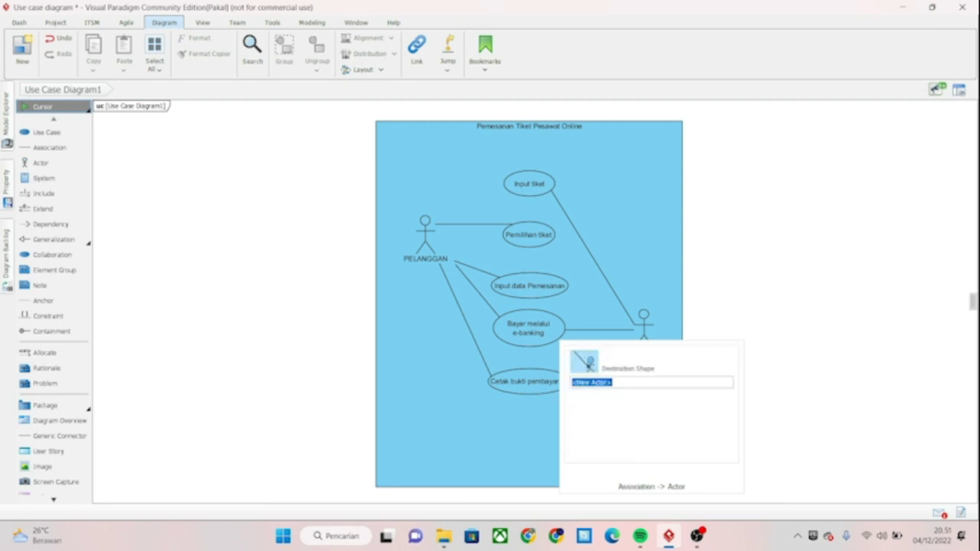
text(ADMIN)
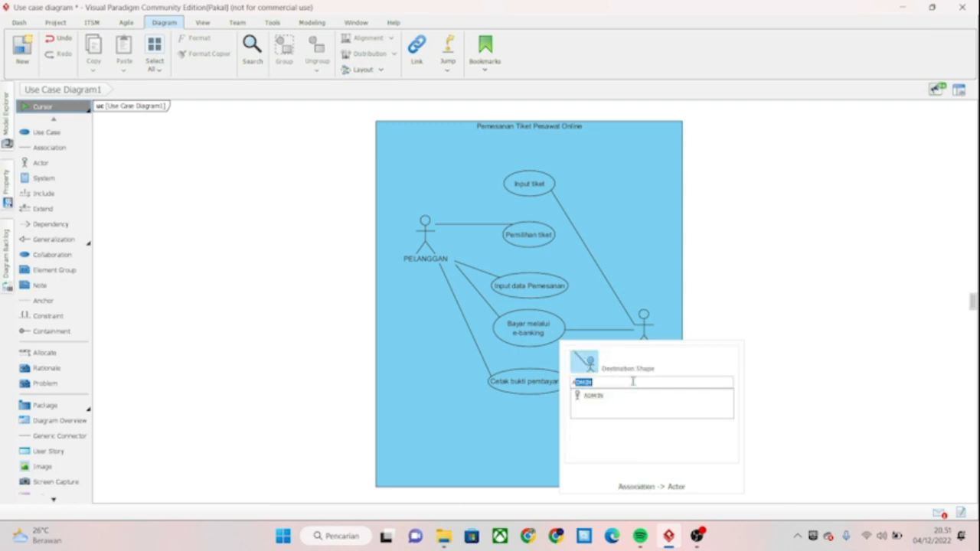
click(615, 396)
click(598, 389)
click(650, 340)
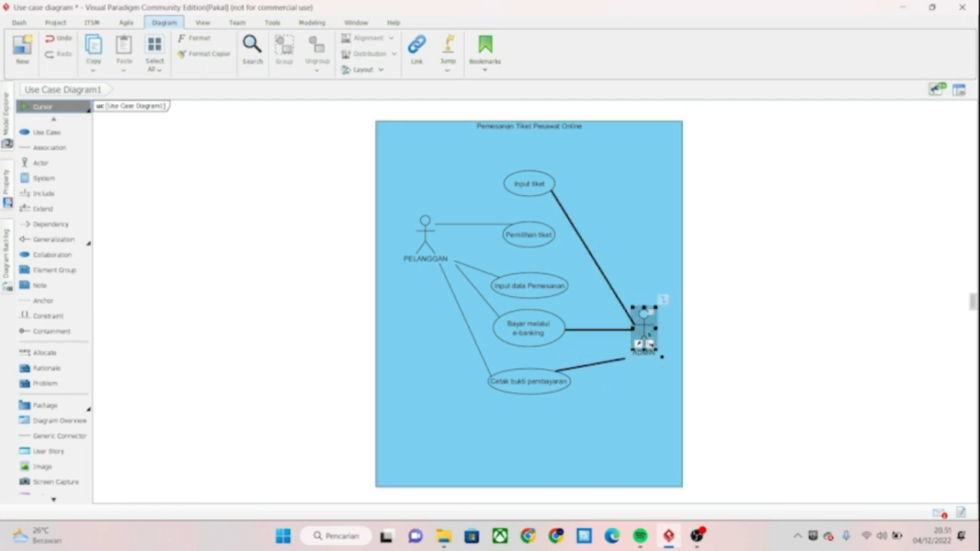
click(593, 399)
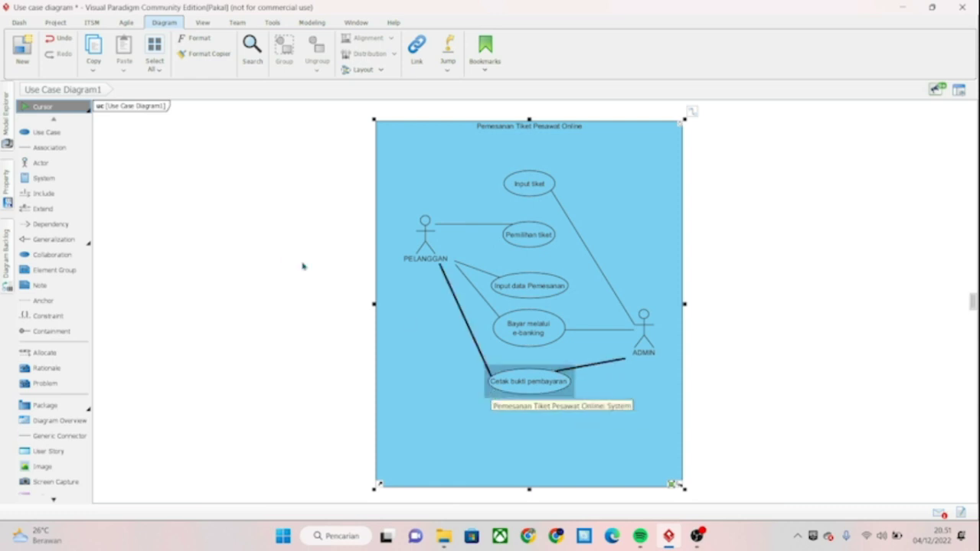
Add a use case named Update Tiket below Cetak bukti pembayaran and align it with the column
click(33, 132)
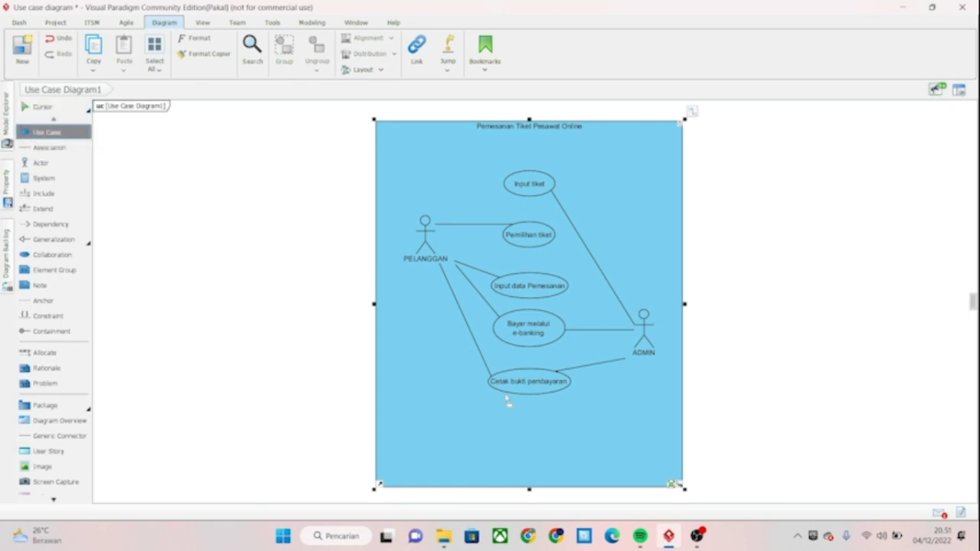
click(531, 426)
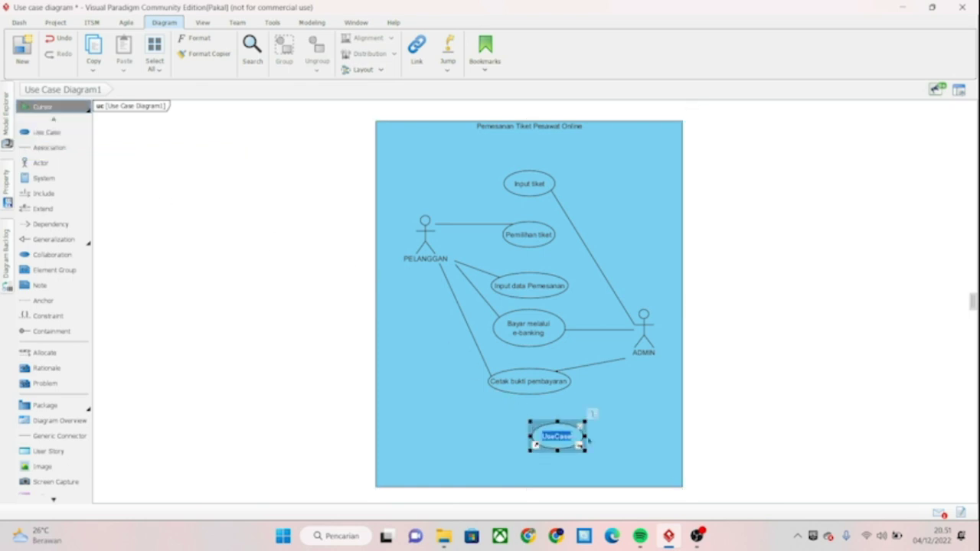
key(BackSpace)
text(Up)
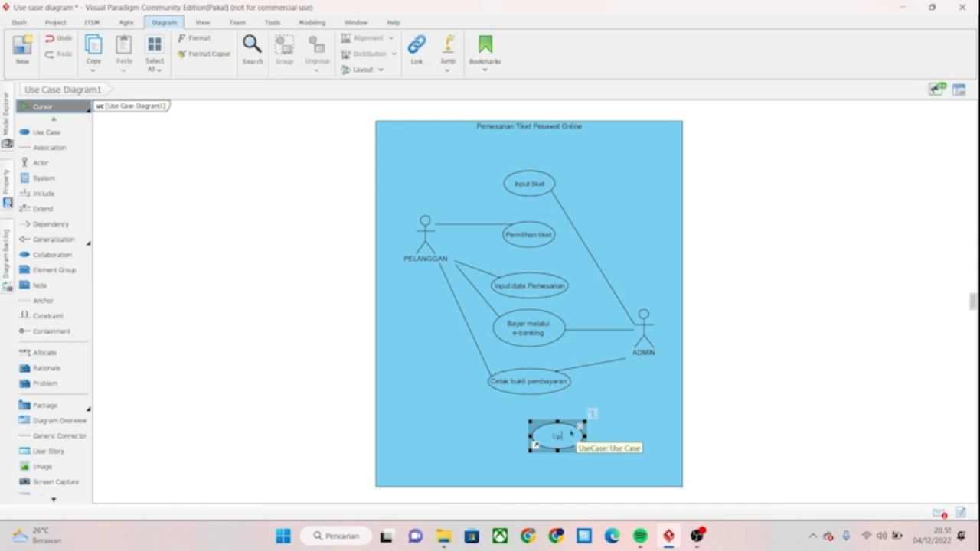
text(date Tiket)
click(597, 430)
click(558, 443)
drag(557, 442, 530, 435)
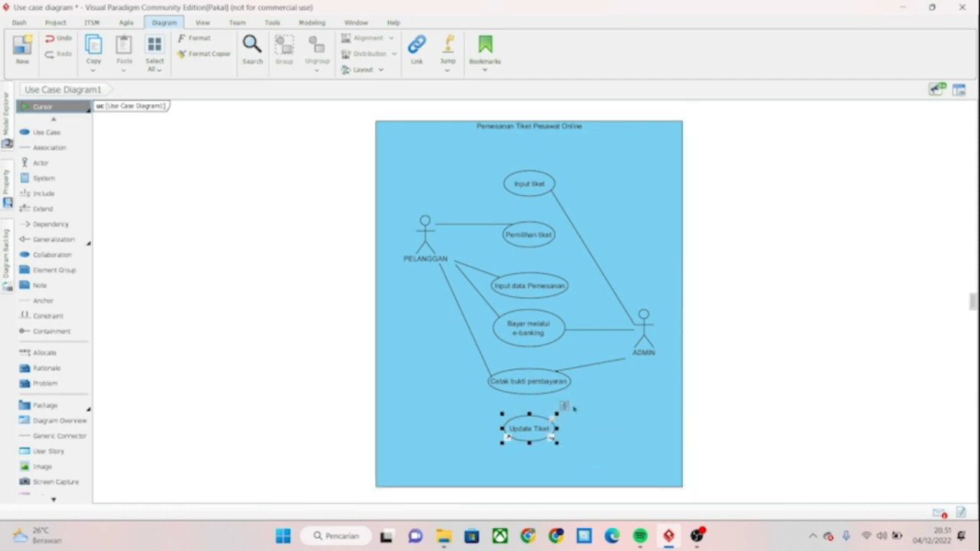
Connect the Update Tiket use case to the existing ADMIN actor with an association
click(564, 408)
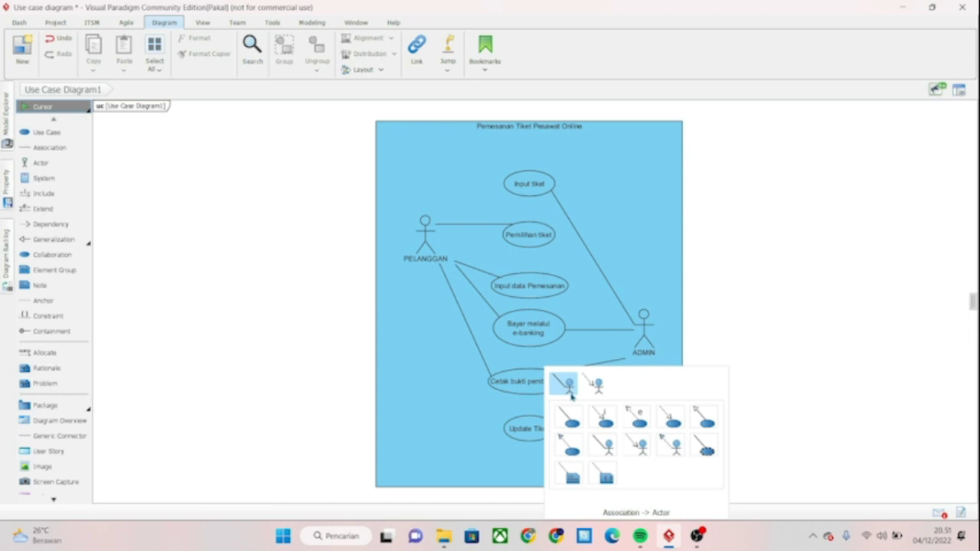
click(570, 395)
text(ADMIN)
key(Return)
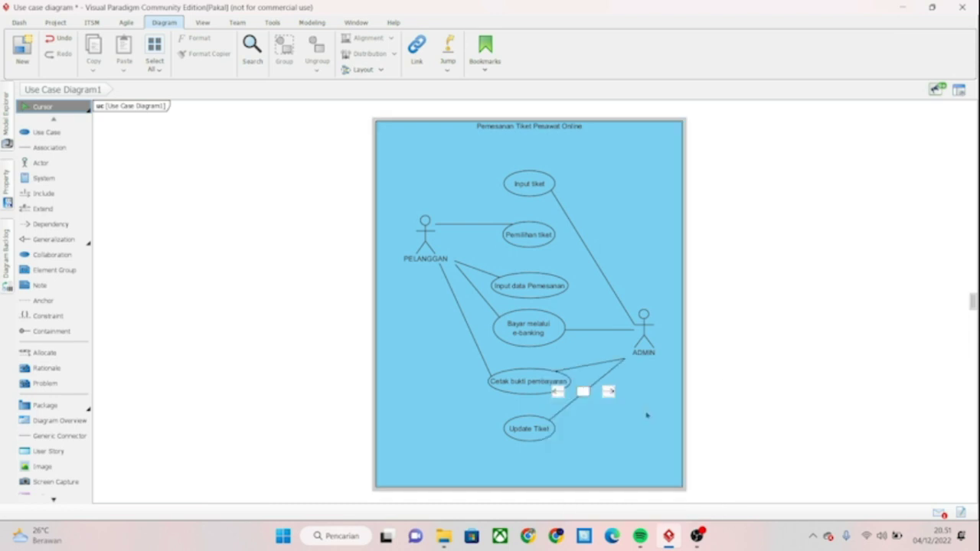
click(647, 415)
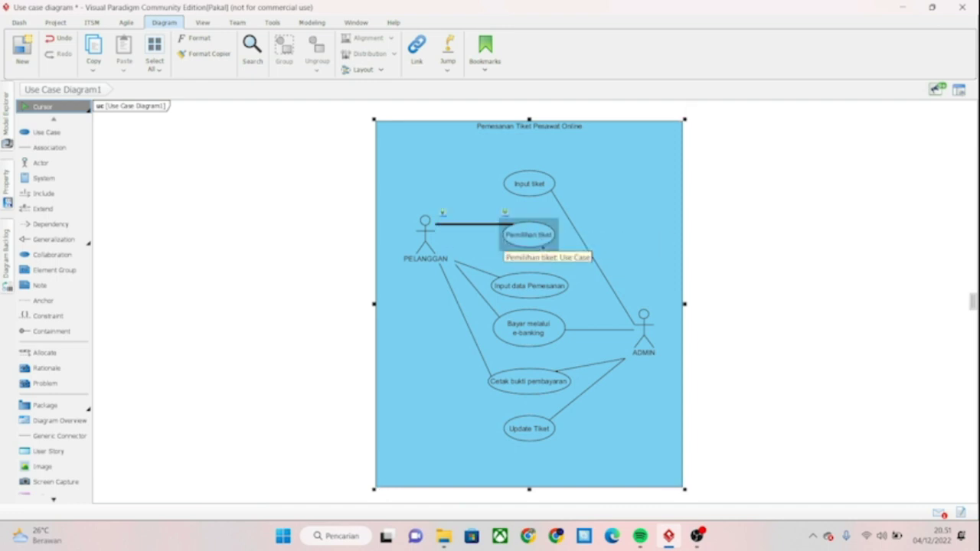
Move the Bayar melalui e-banking association end closer to PELANGGAN and tidy the lower association ends at ADMIN
drag(539, 243, 536, 240)
click(454, 225)
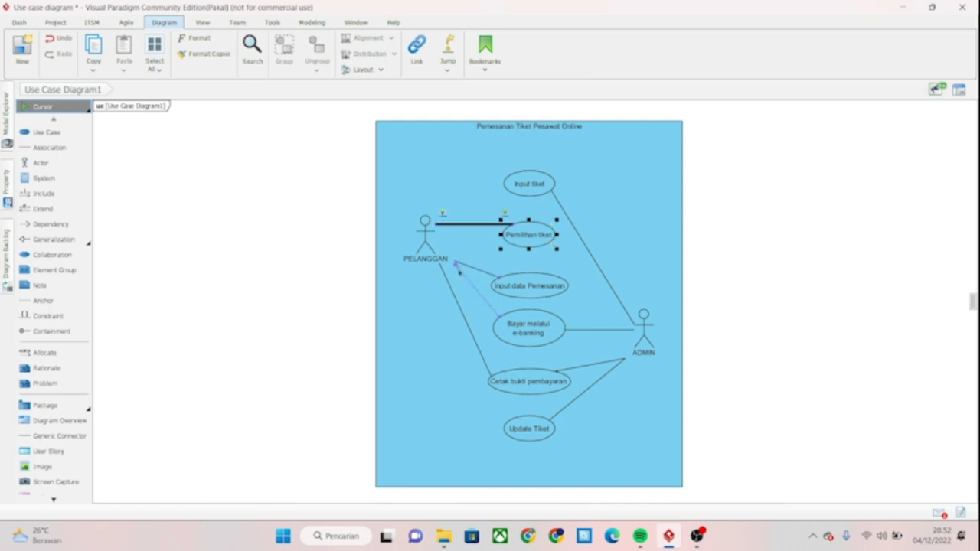
click(453, 268)
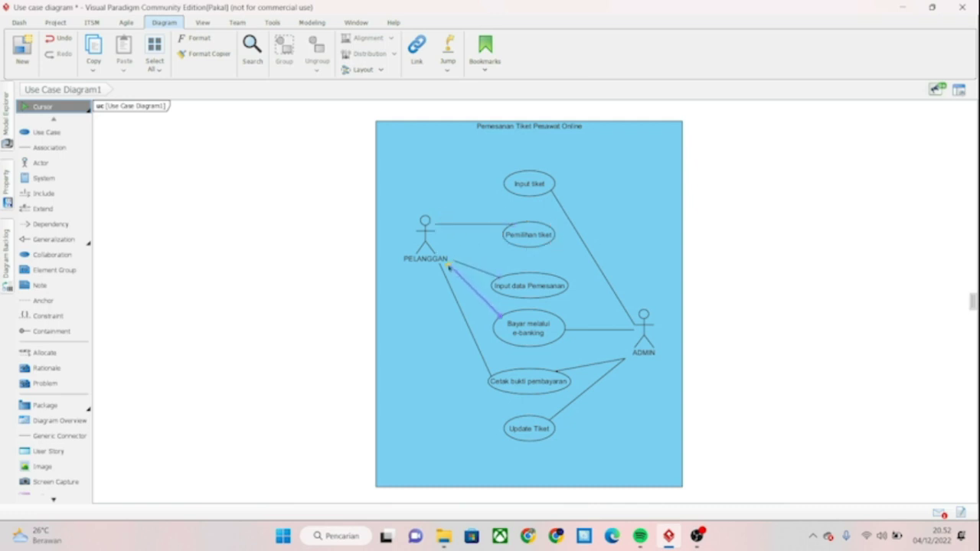
click(640, 302)
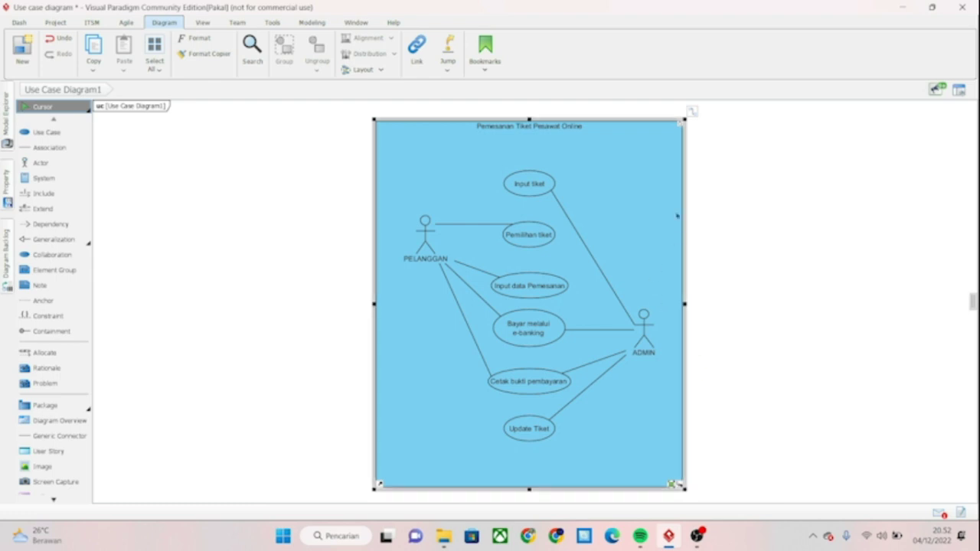